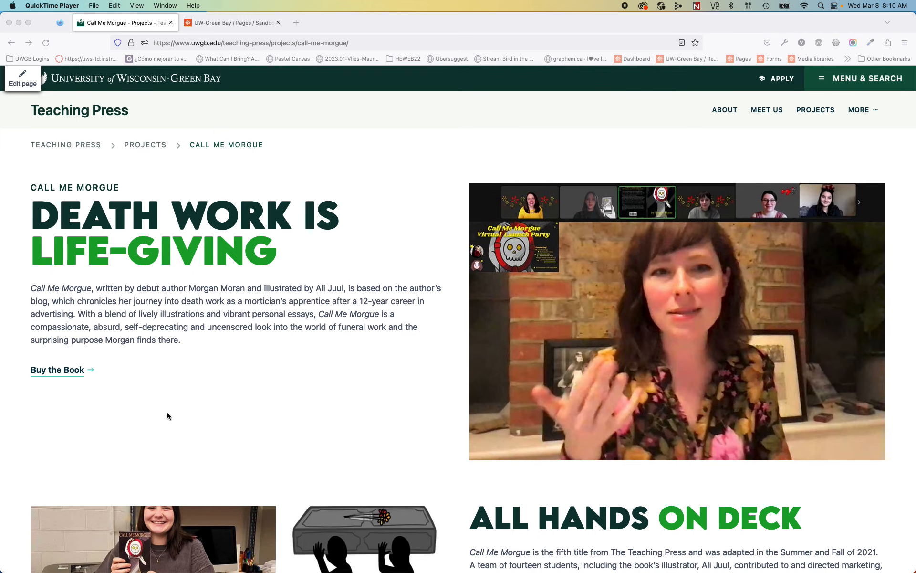
Step: Look over the Call Me Morgue project page's component sections down to About the Illustrator, and return to the Sandbox page in Kentico
scroll(167, 415, "down", 5)
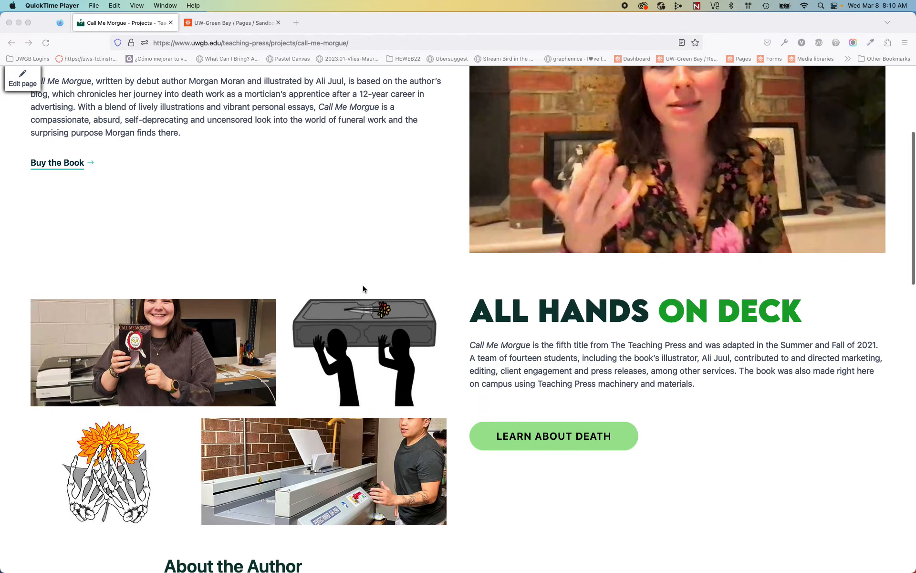
scroll(223, 433, "down", 8)
scroll(116, 448, "down", 3)
scroll(113, 451, "up", 1)
scroll(116, 450, "down", 3)
scroll(116, 448, "up", 5)
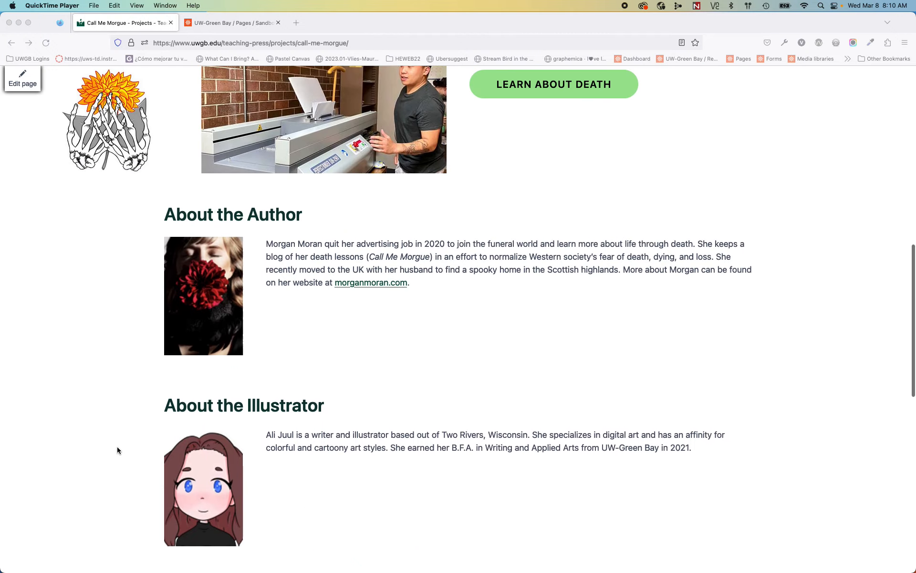
scroll(116, 446, "up", 20)
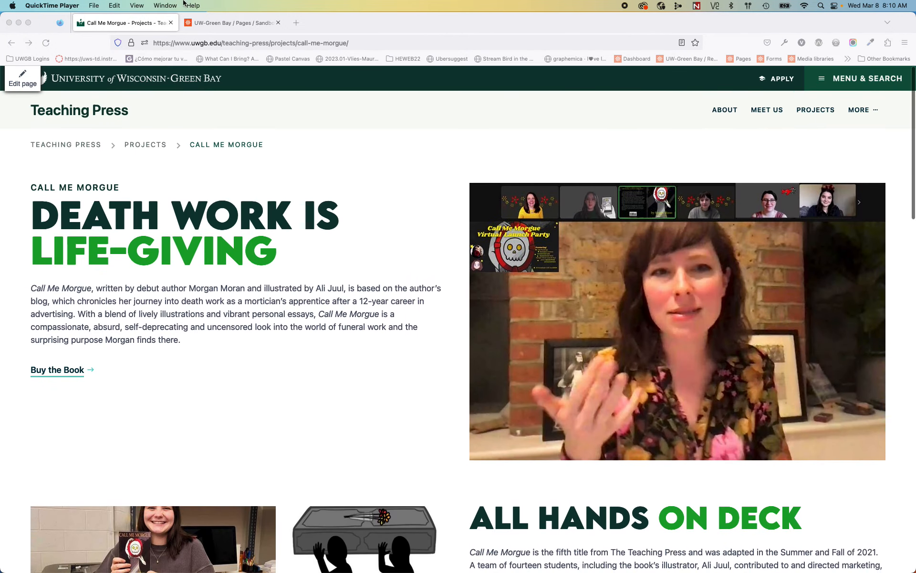
left_click(237, 29)
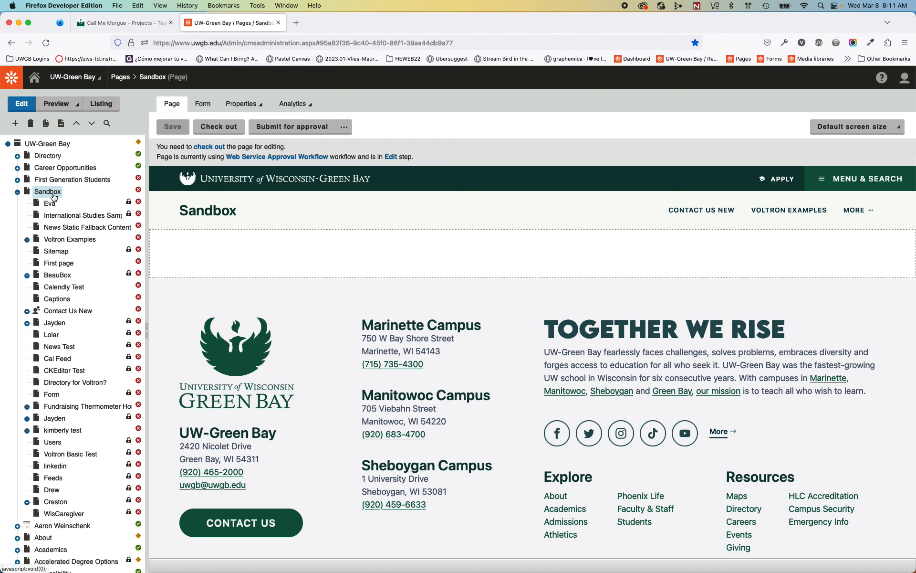
left_click(296, 22)
type("www.uwgb.edu/")
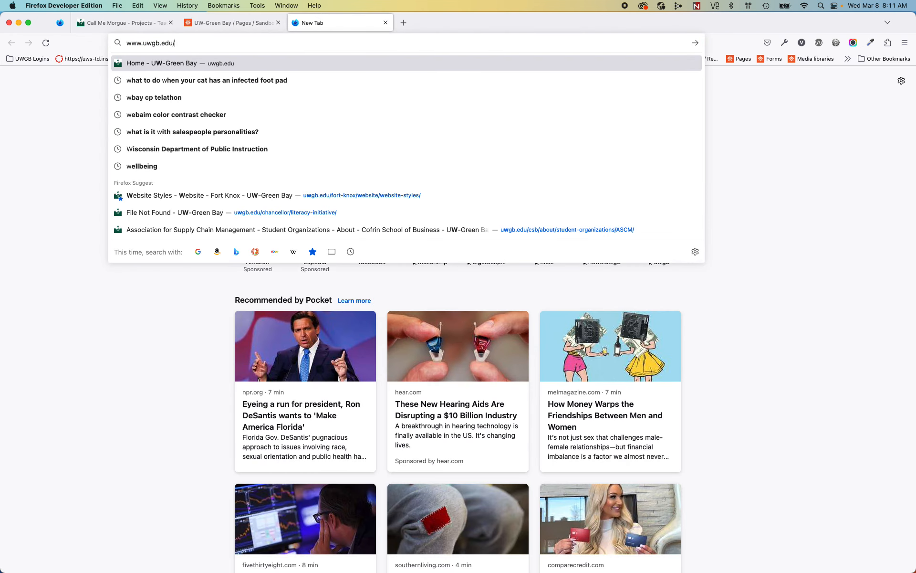
type("web/")
key("Return")
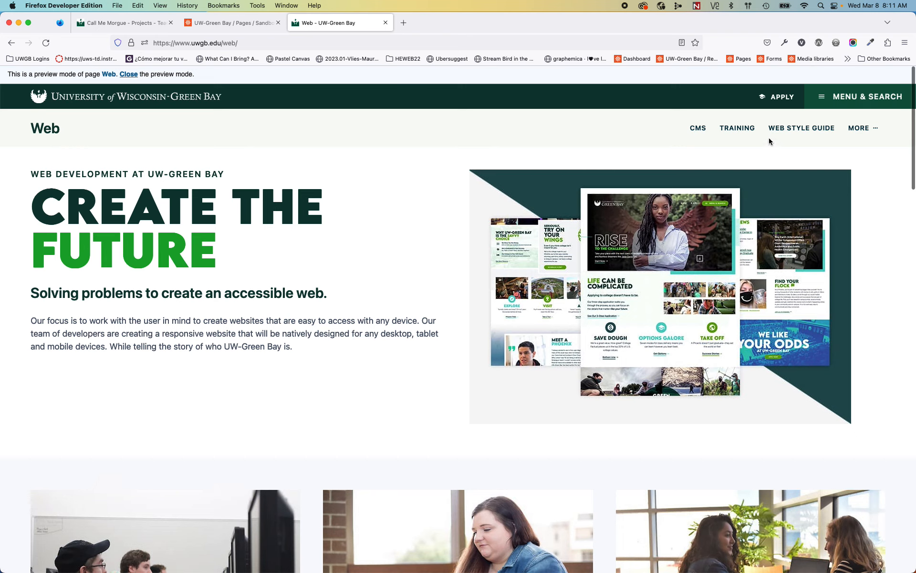
left_click(737, 128)
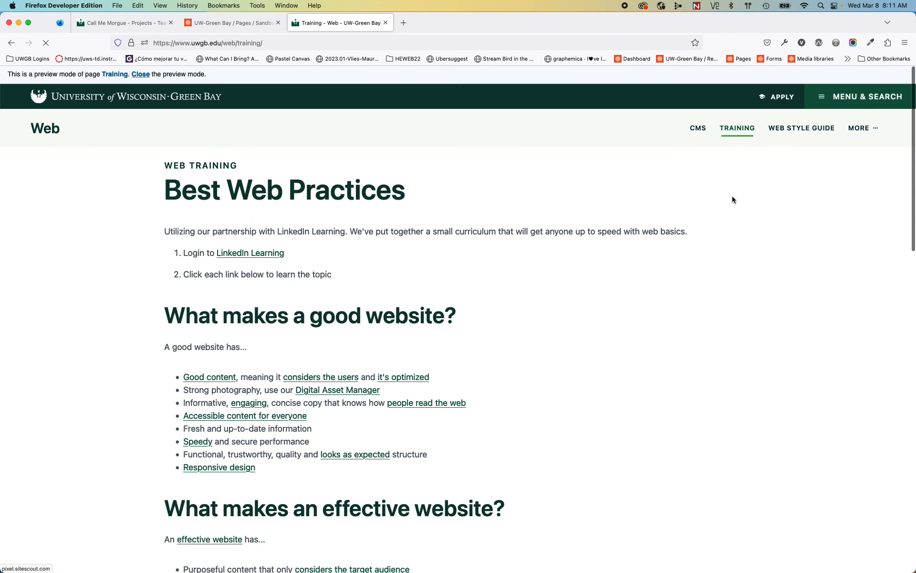
scroll(731, 199, "down", 8)
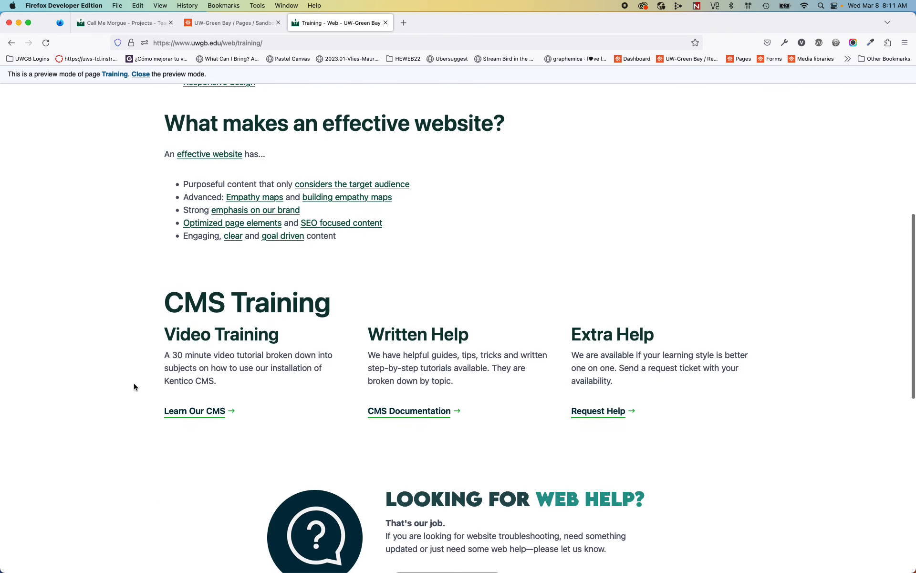
left_click(185, 413)
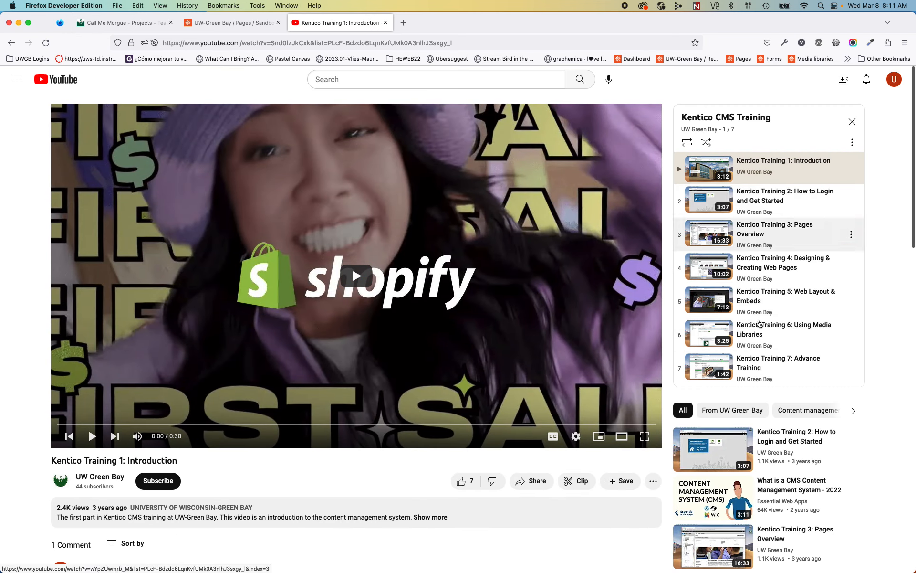
Step: Create a menu item page named Components Tutorial under Sandbox in Kentico, using the UWGB Voltron - Basic template
left_click(239, 29)
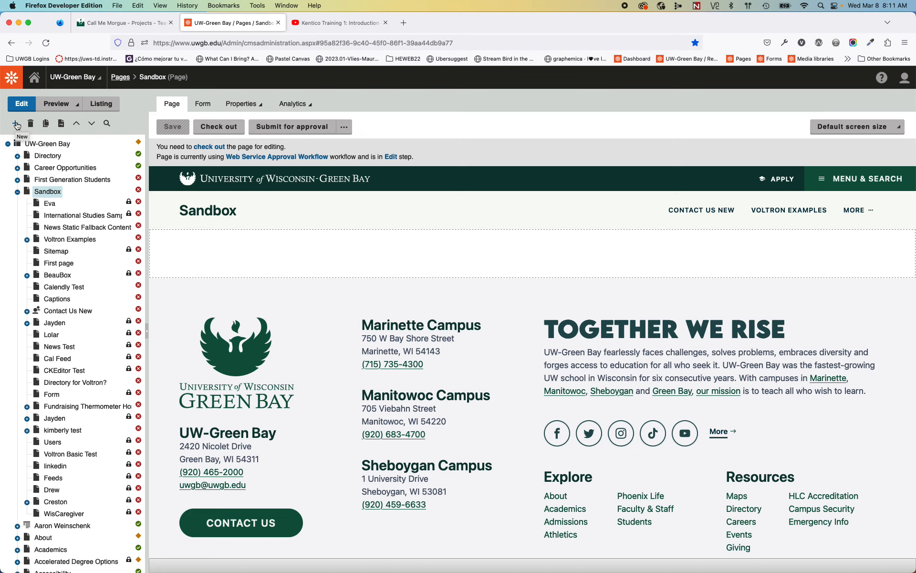
left_click(42, 193)
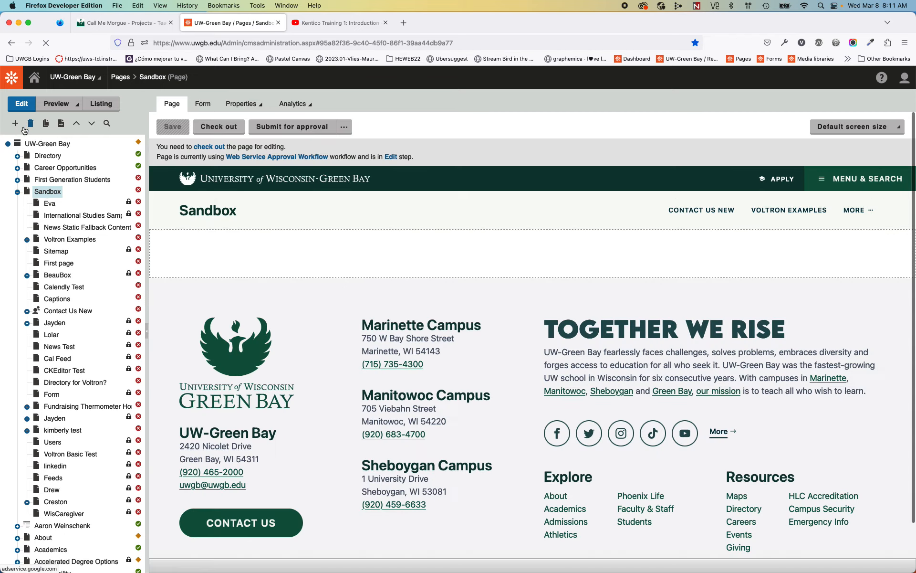
left_click(15, 124)
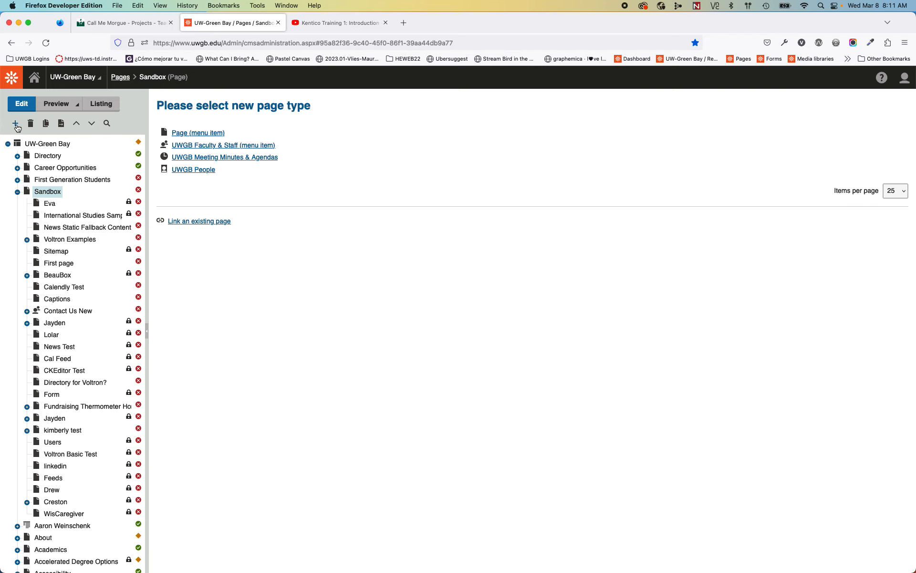
left_click(189, 132)
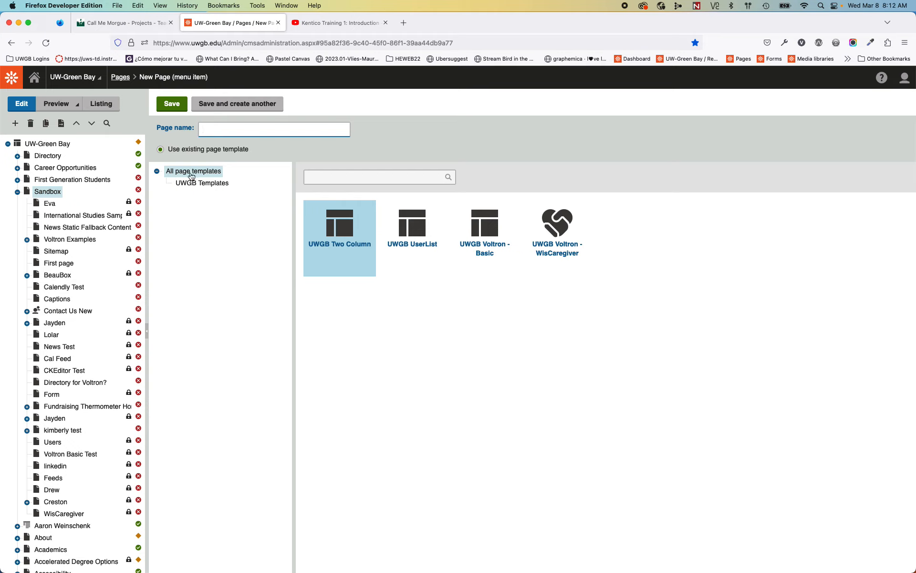
left_click(489, 259)
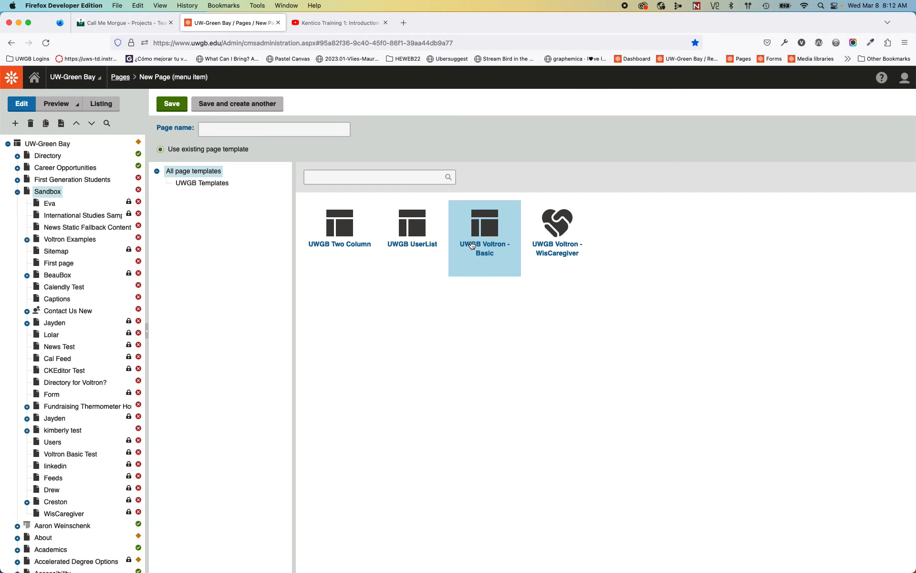
left_click(282, 130)
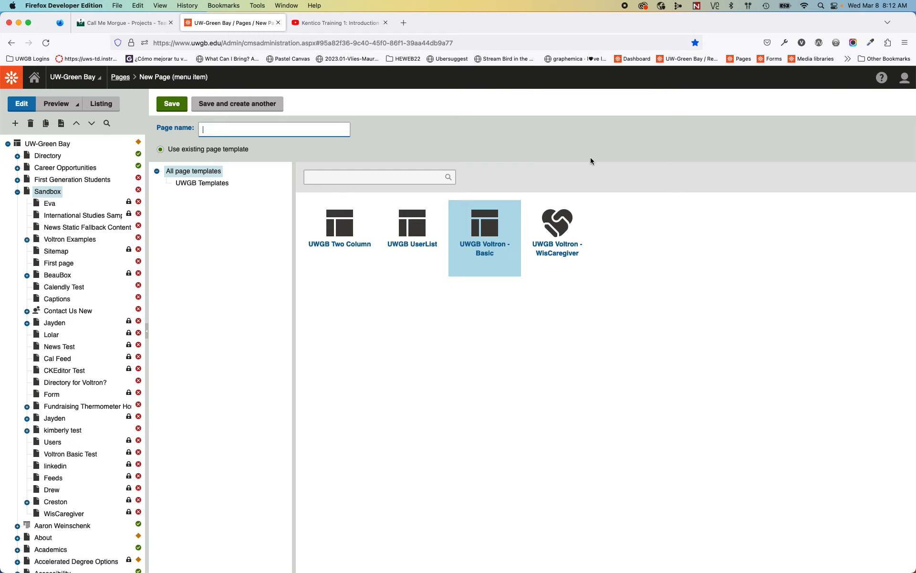
type("Co")
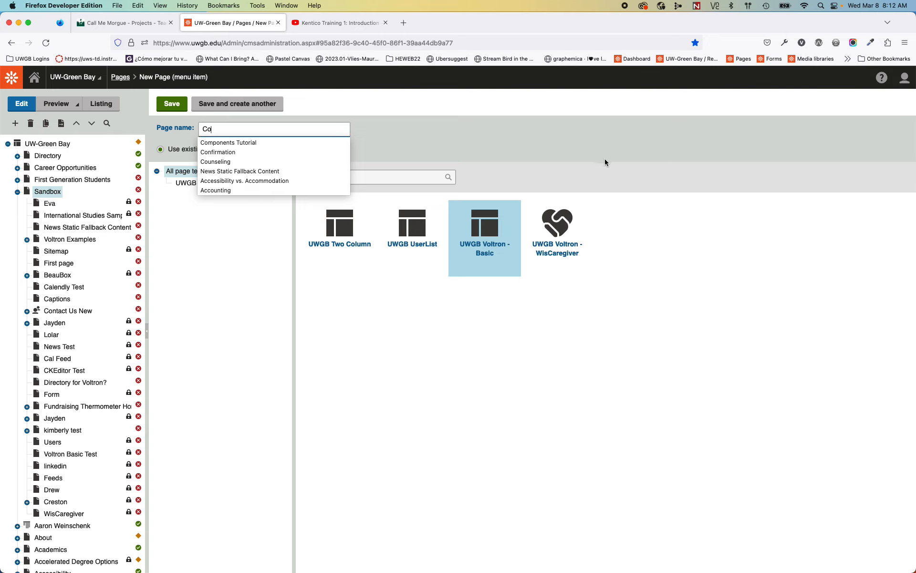
left_click(246, 143)
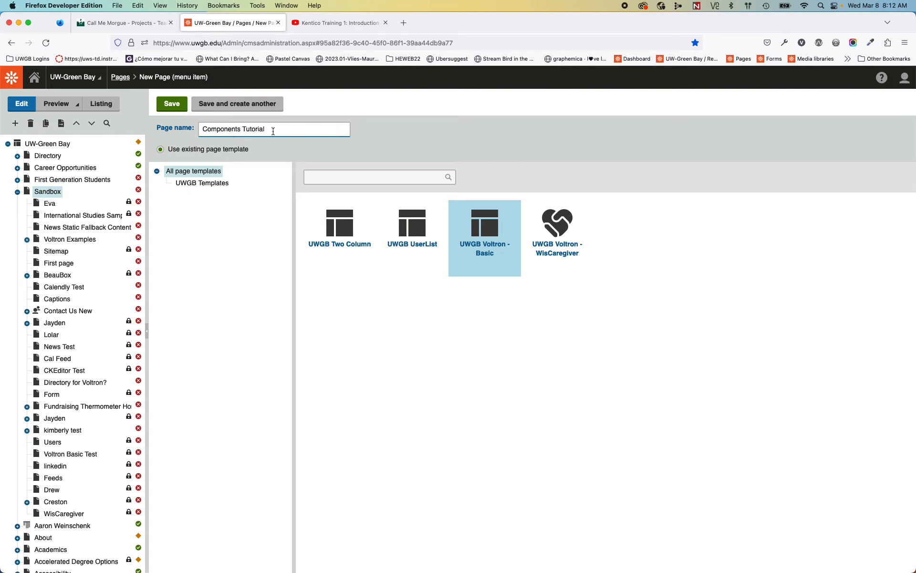
left_click(172, 105)
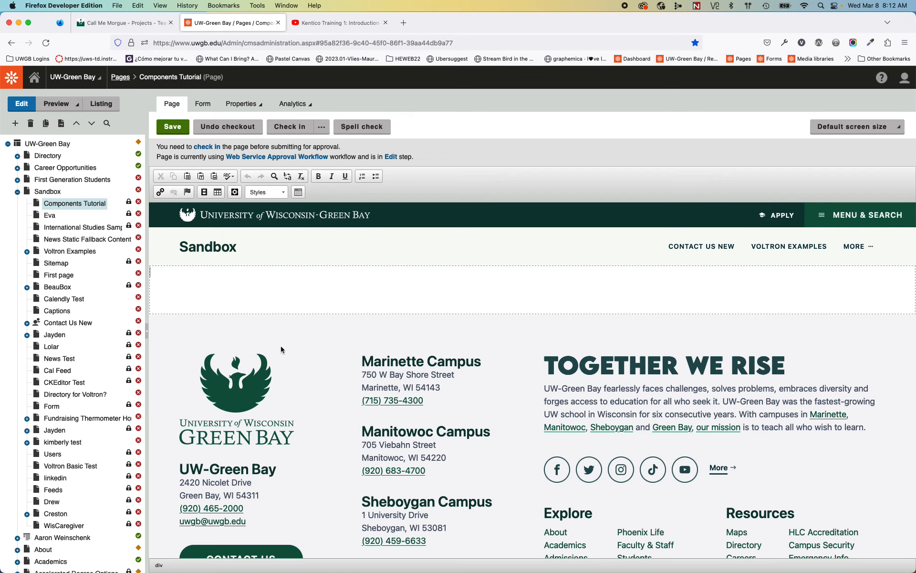
left_click(162, 274)
type("dfafdaa")
key("super+a")
key("BackSpace")
left_click(235, 193)
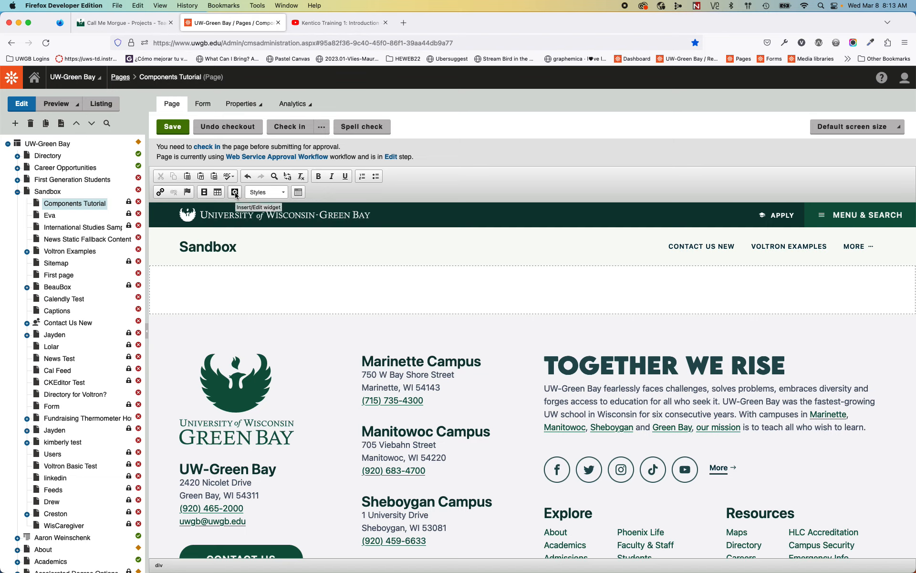
left_click(299, 192)
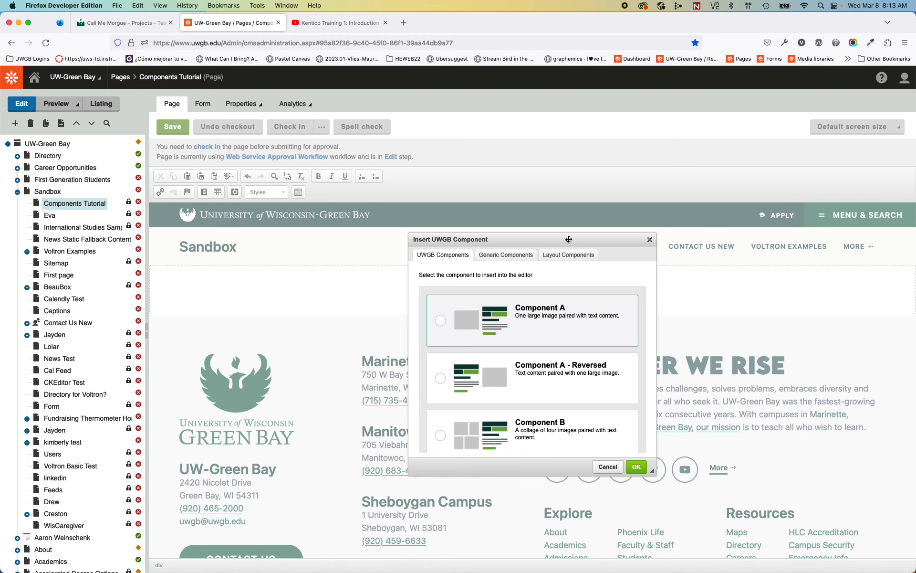
left_click(650, 240)
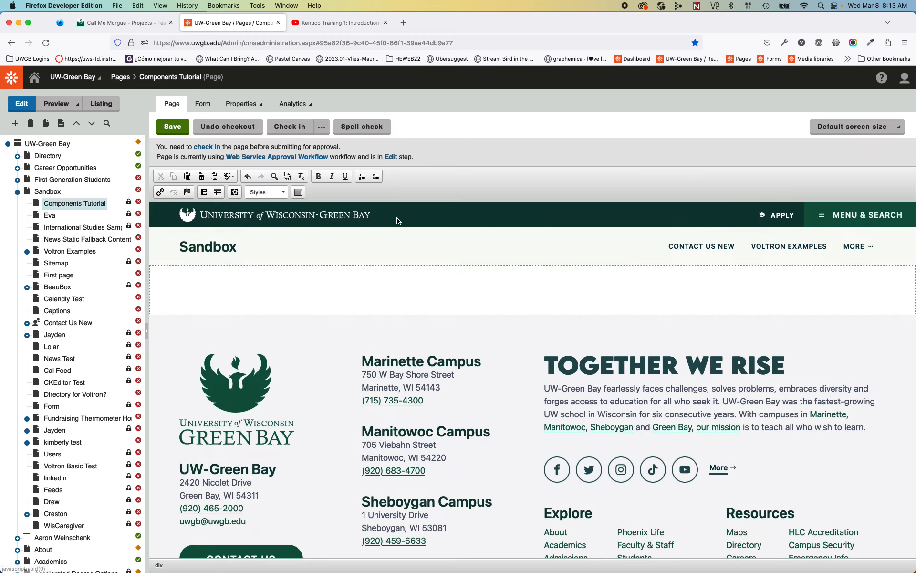
Step: Bring up the component picker for the Components Tutorial page and skim the whole UWGB Components list
left_click(296, 193)
left_click(297, 192)
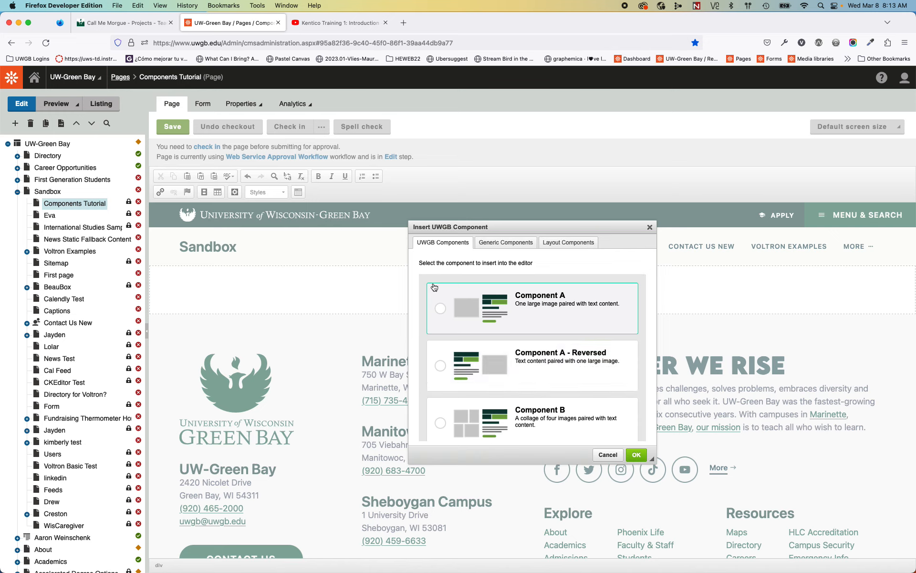
scroll(449, 305, "down", 5)
scroll(452, 322, "down", 5)
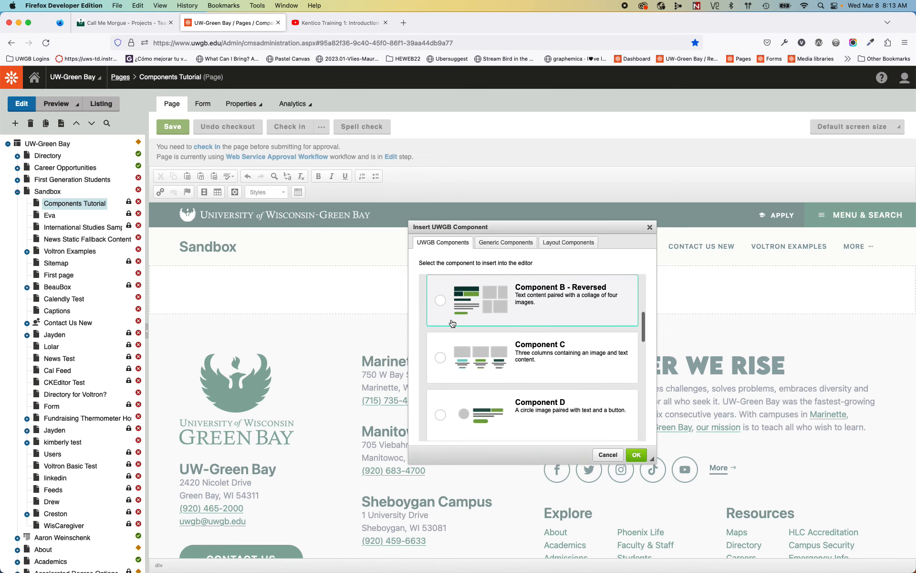
scroll(453, 332, "down", 10)
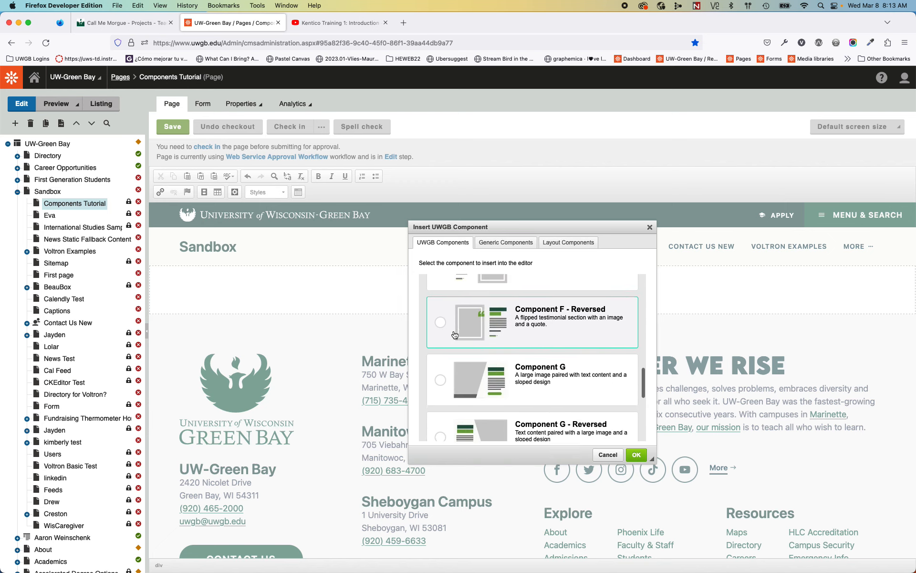
scroll(456, 348, "up", 10)
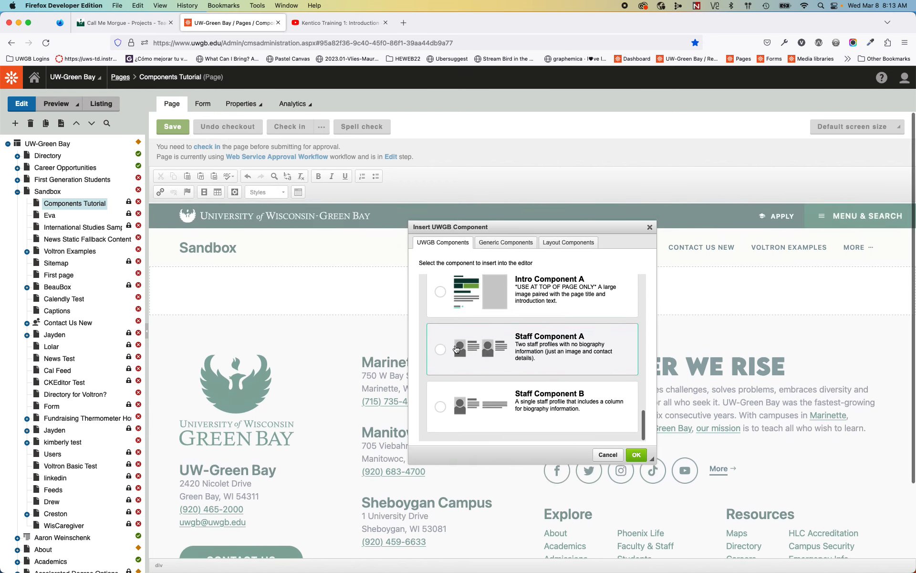
scroll(456, 349, "up", 10)
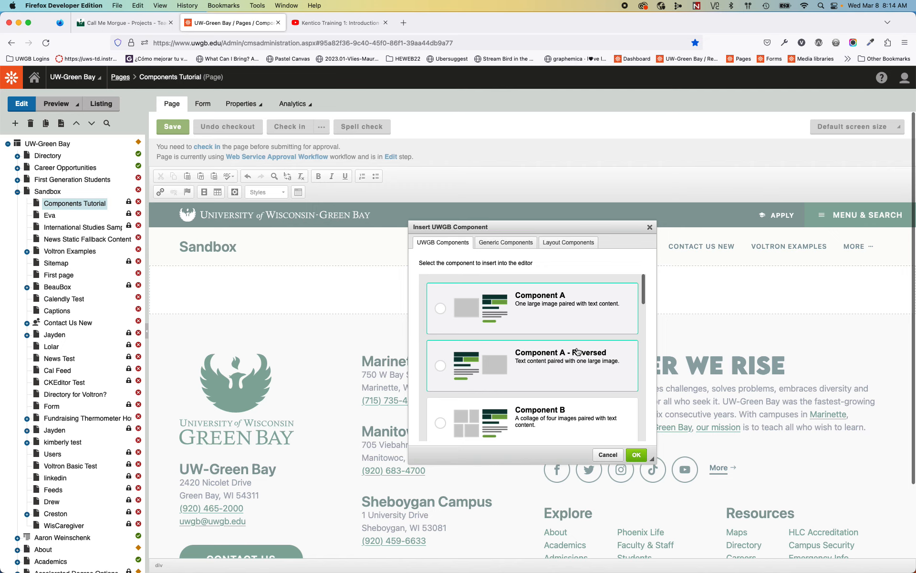
Step: Read through the descriptions of Components A to E in the UWGB Components list, including the reversed variants
scroll(555, 360, "down", 3)
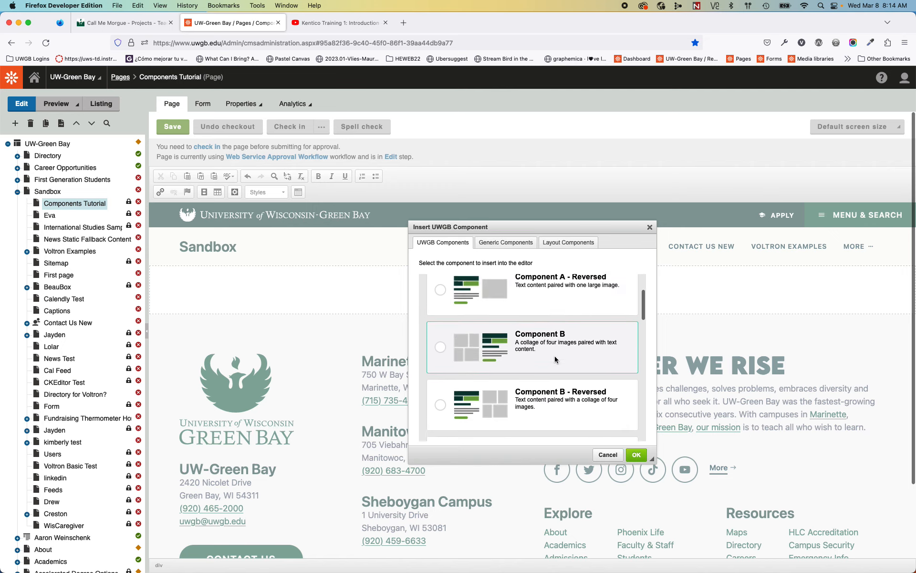
scroll(555, 359, "down", 2)
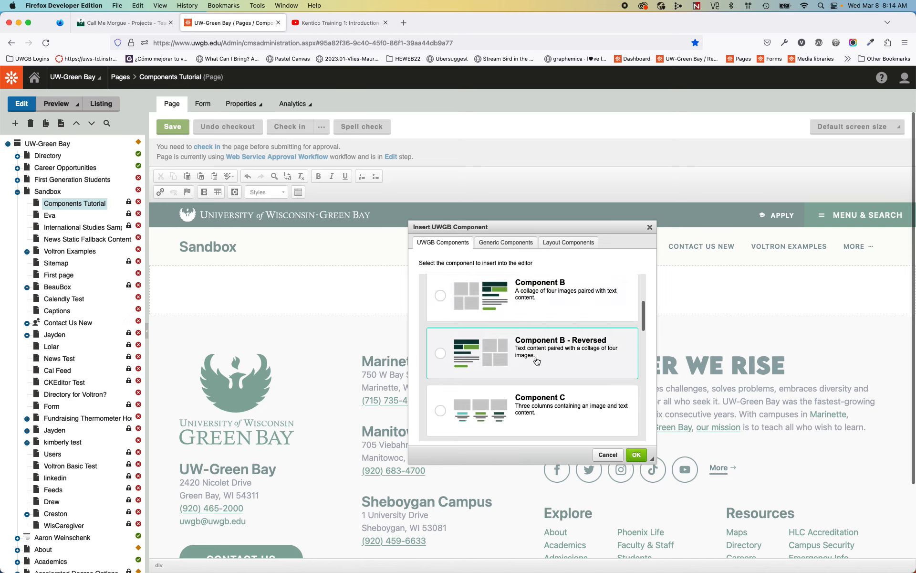
scroll(626, 385, "down", 2)
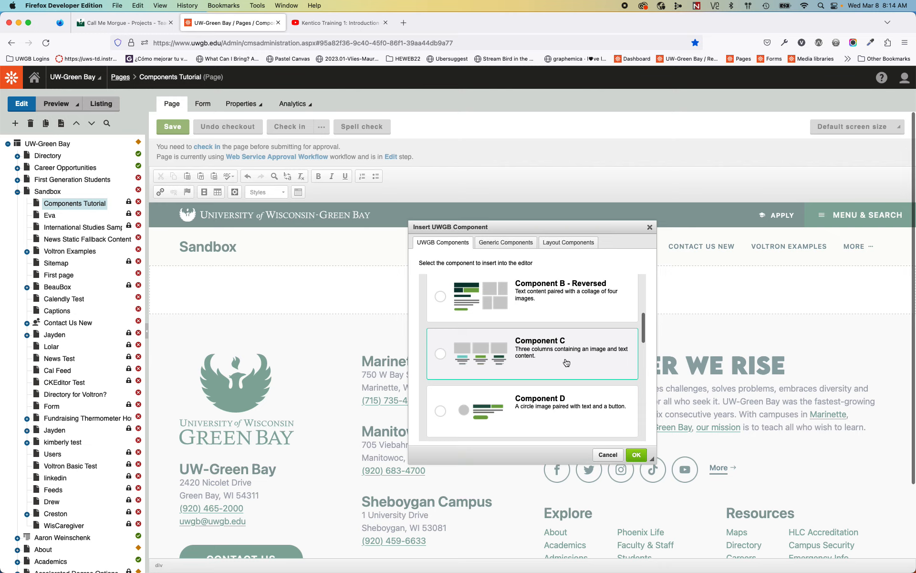
scroll(606, 353, "down", 2)
scroll(606, 353, "down", 2)
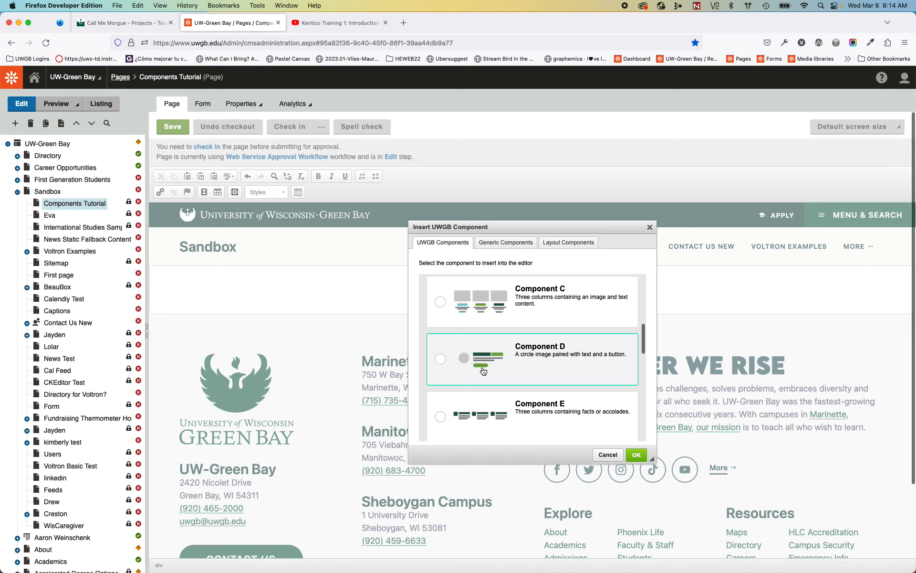
scroll(539, 365, "down", 1)
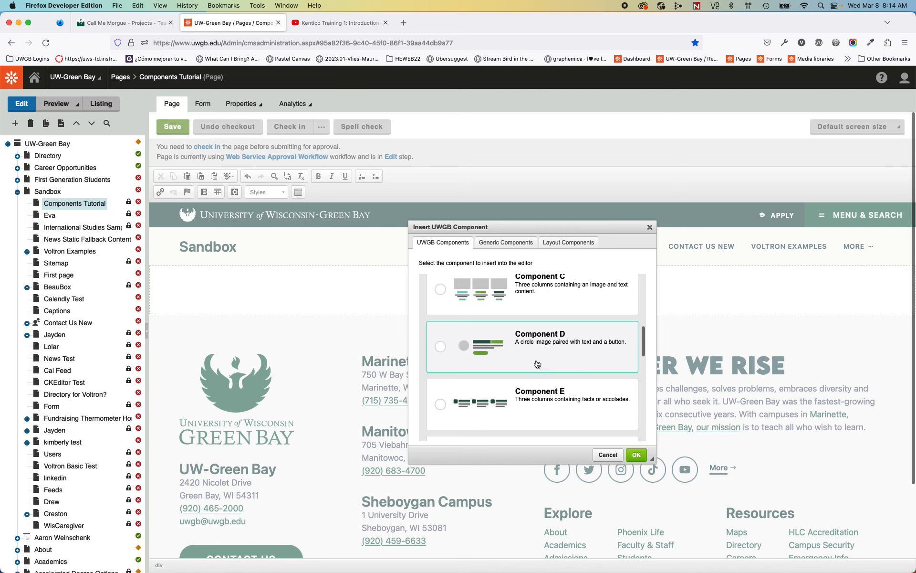
scroll(537, 364, "down", 1)
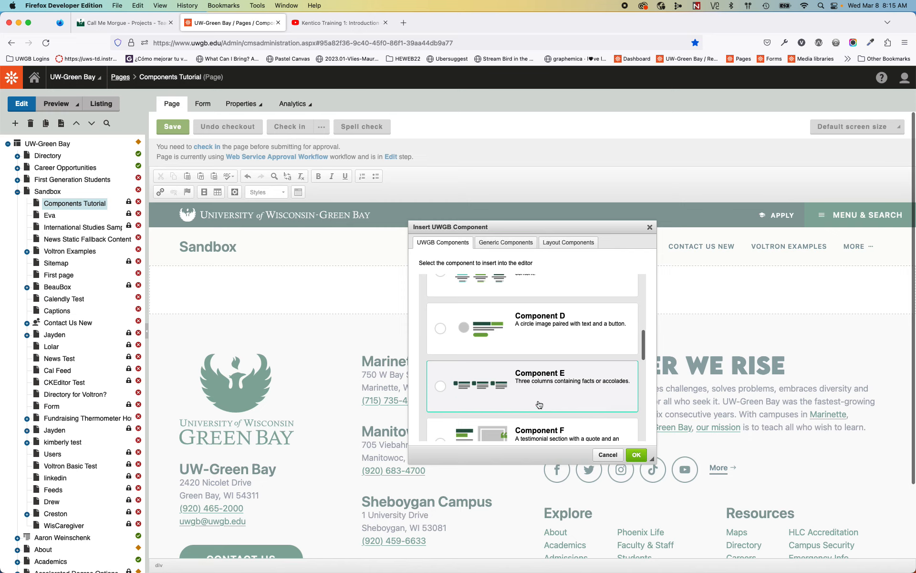
Step: Examine the rest of the UWGB Components, from Component F and Component G to Intro Component A and the two Staff Components
scroll(559, 382, "down", 2)
scroll(477, 360, "down", 2)
scroll(536, 345, "down", 2)
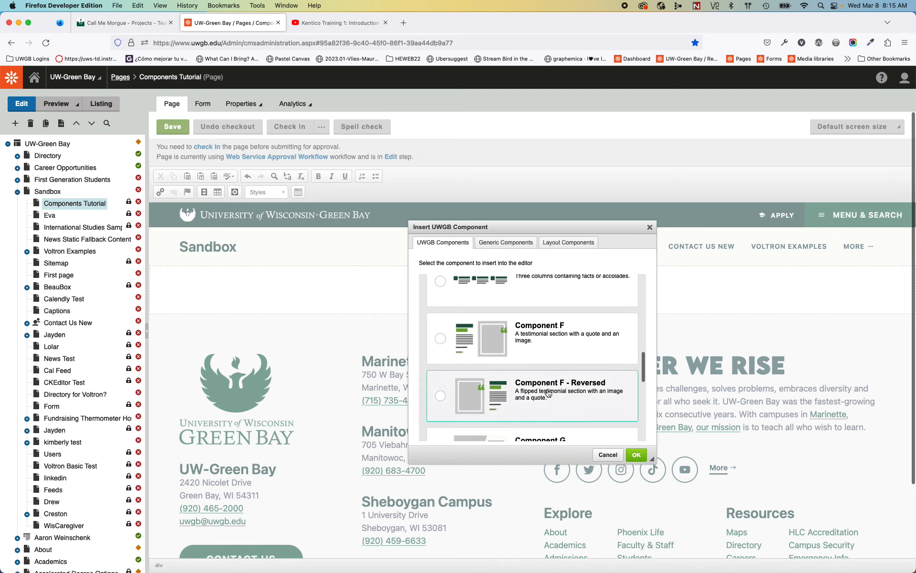
scroll(622, 387, "down", 1)
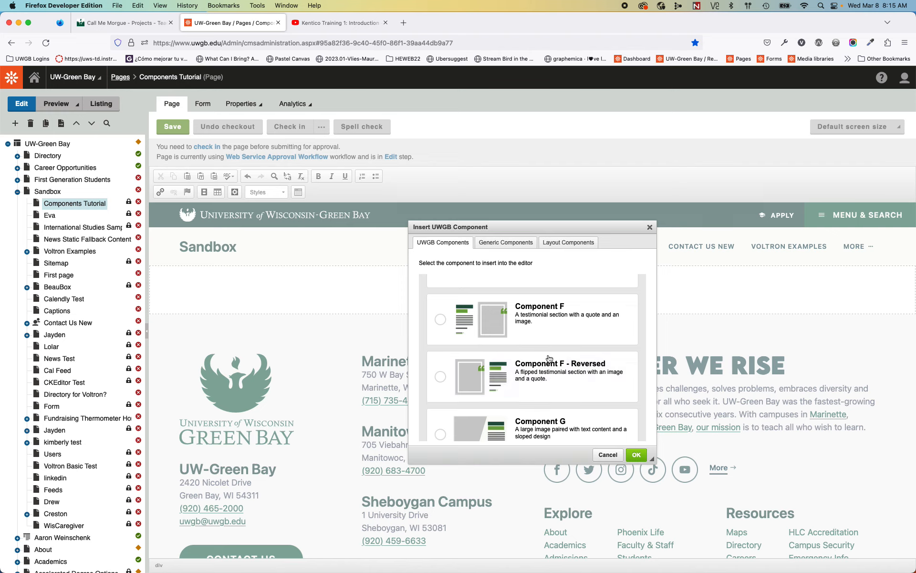
scroll(564, 365, "down", 1)
scroll(566, 368, "down", 1)
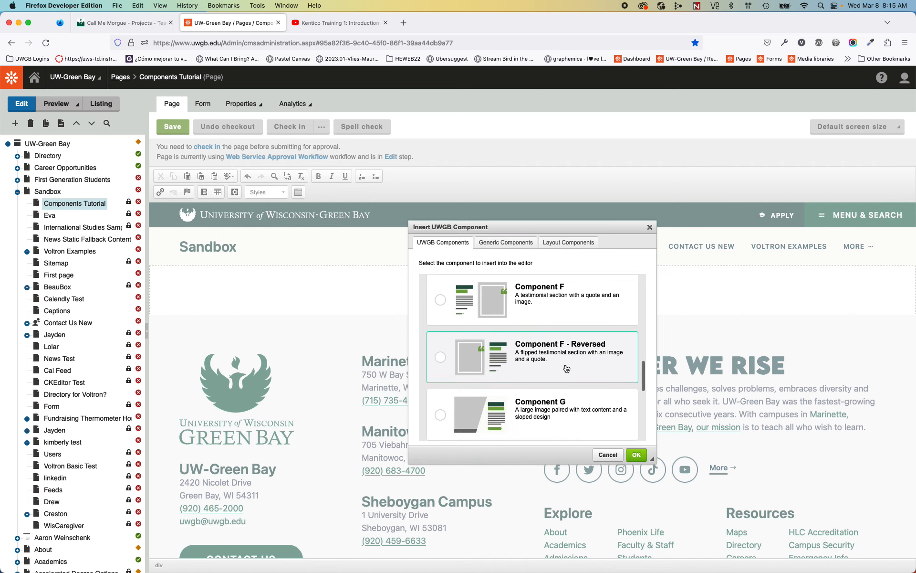
scroll(566, 368, "down", 5)
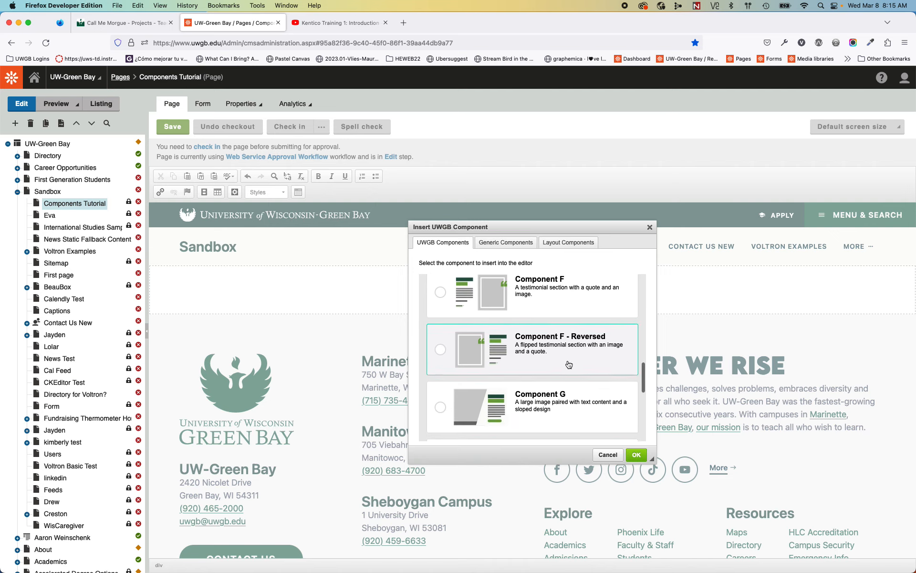
scroll(567, 368, "down", 2)
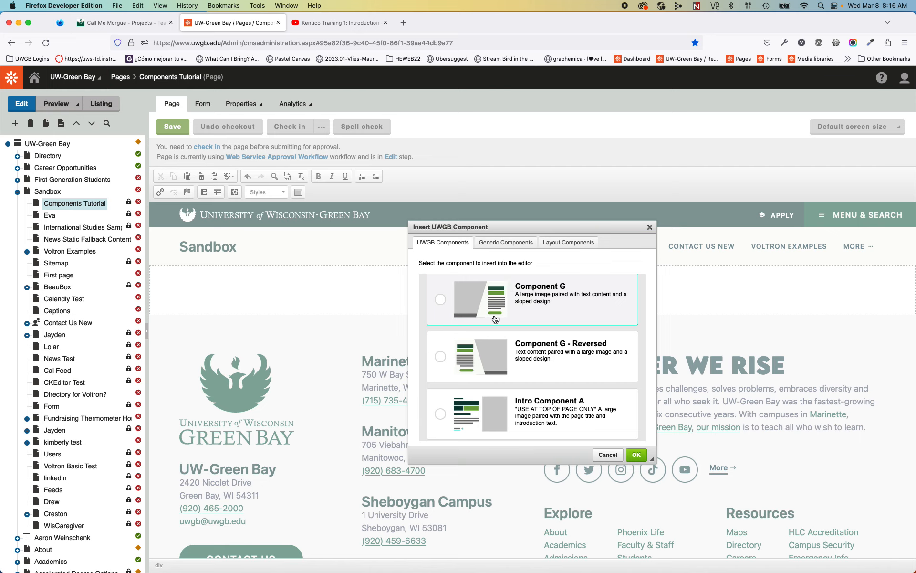
scroll(472, 350, "down", 3)
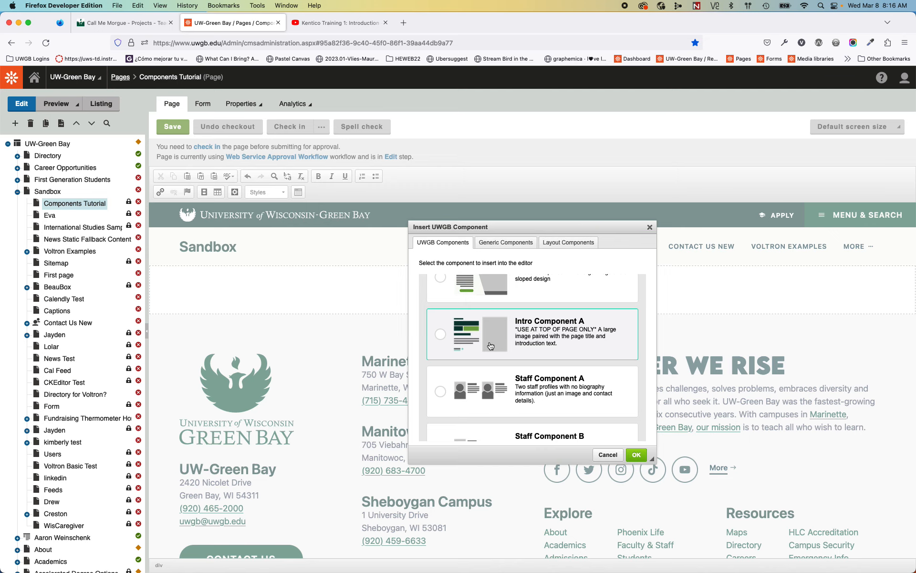
scroll(477, 339, "down", 2)
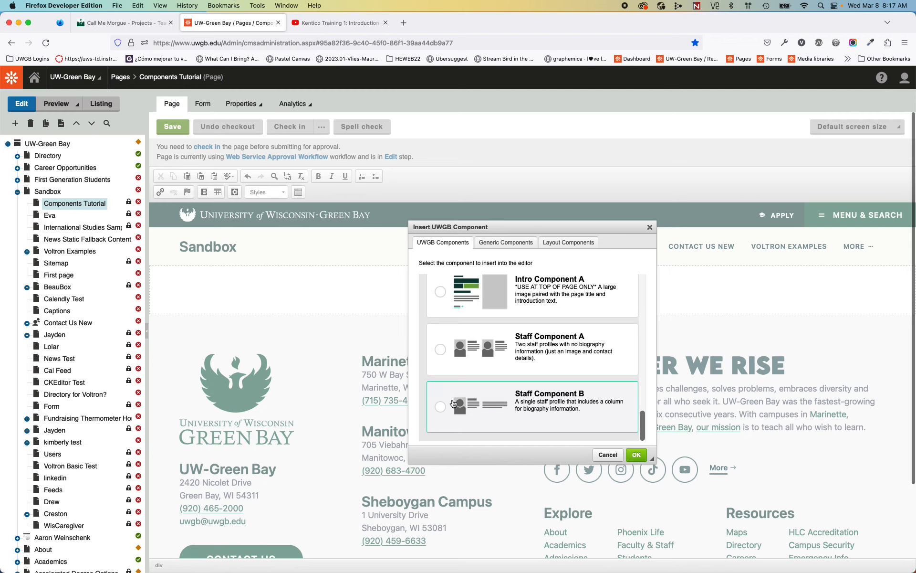
scroll(467, 353, "up", 2)
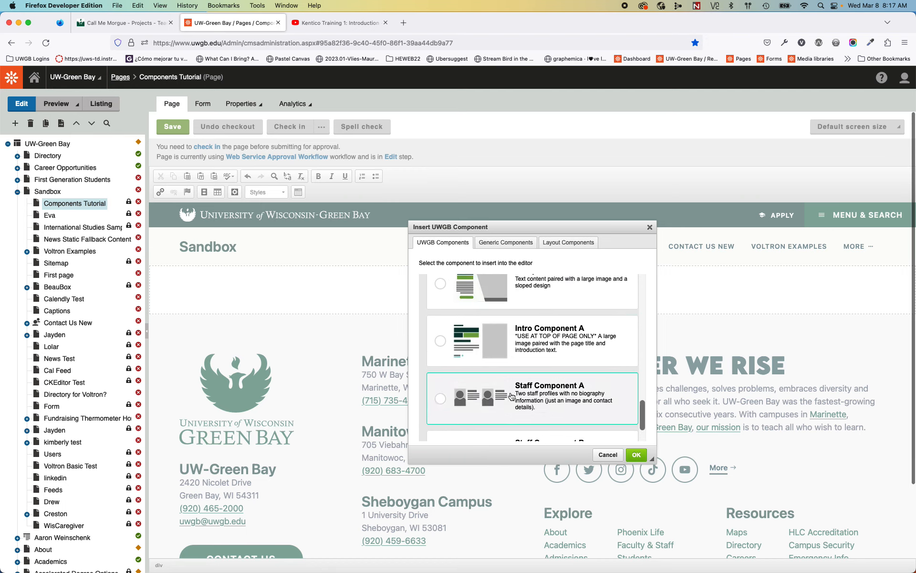
scroll(547, 348, "up", 1)
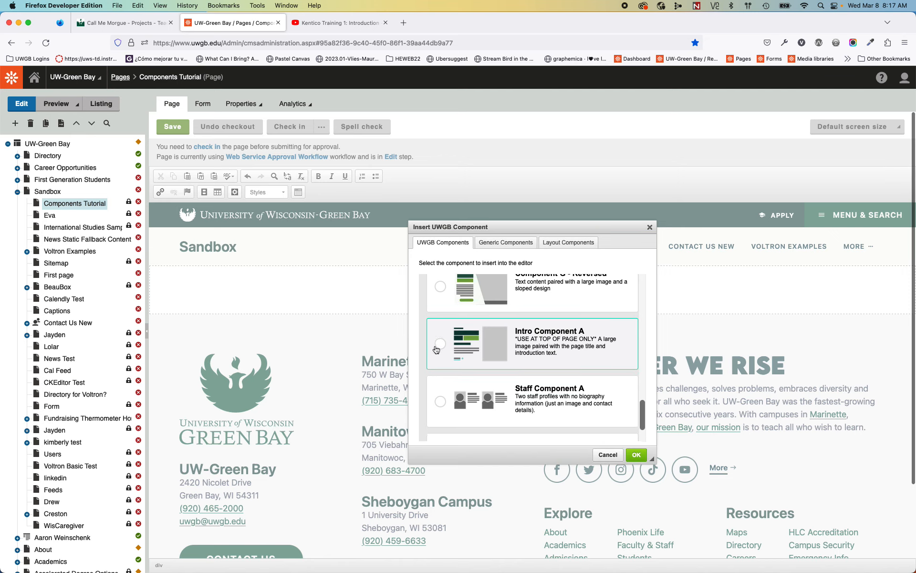
Step: Look through the Generic Components, from the one-column to the four-column option, and return to the start of the list
left_click(496, 245)
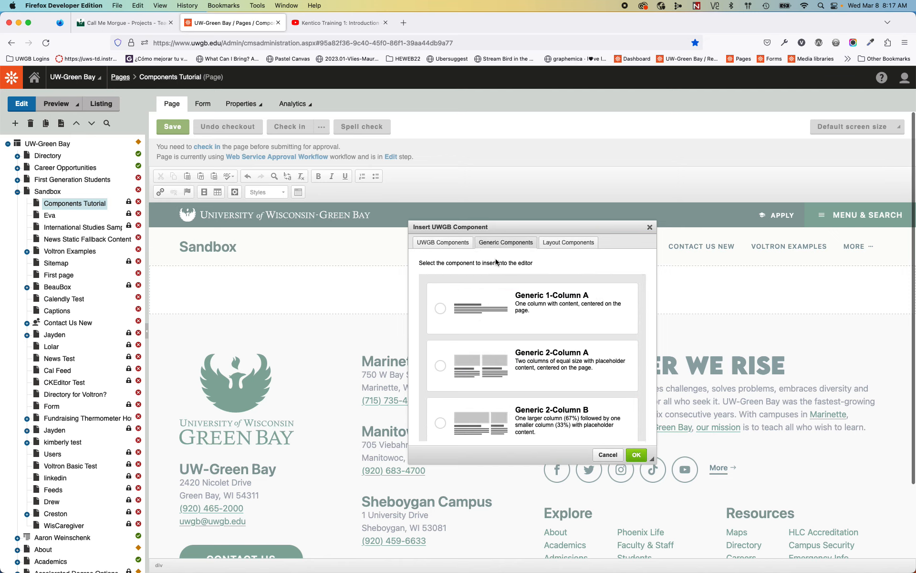
scroll(491, 305, "down", 5)
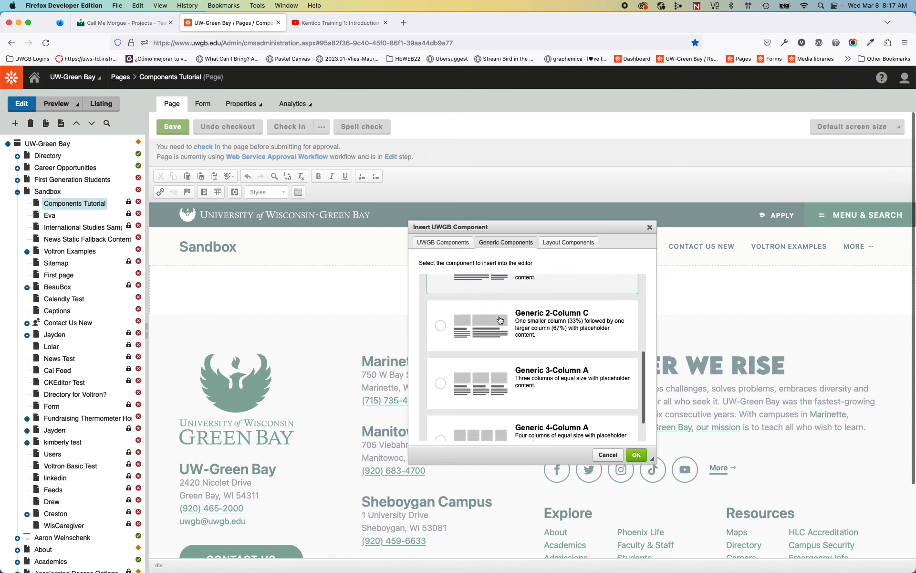
scroll(500, 319, "up", 3)
scroll(500, 320, "up", 2)
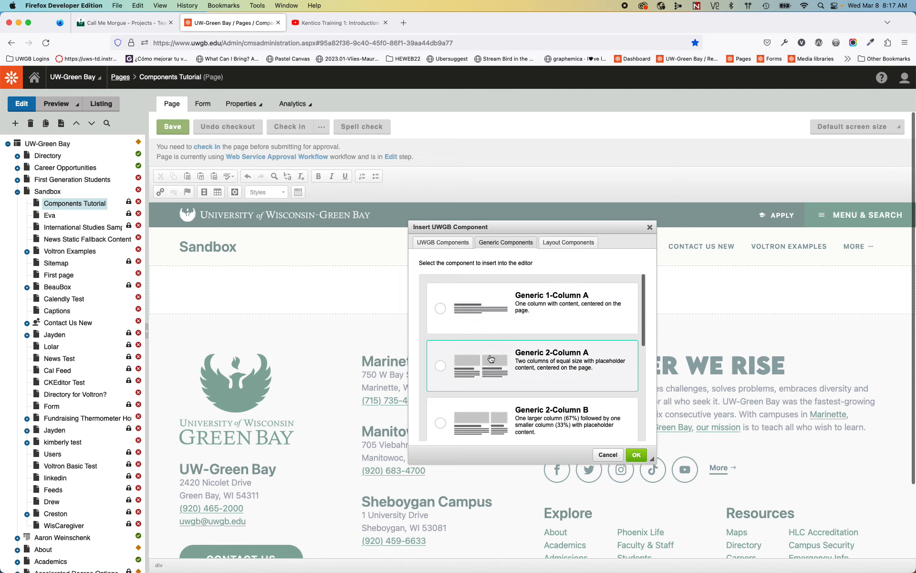
scroll(552, 358, "down", 1)
scroll(551, 358, "down", 4)
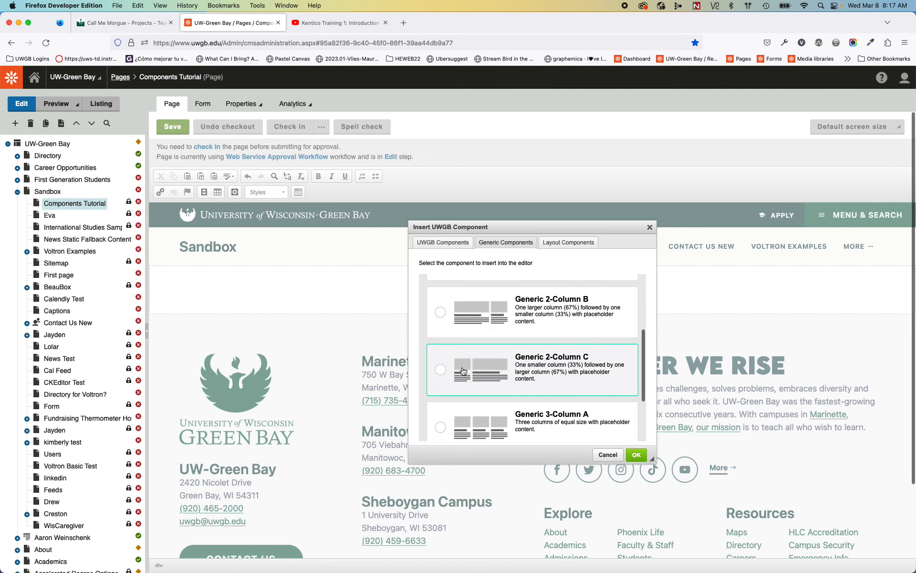
scroll(482, 377, "down", 2)
scroll(483, 375, "down", 2)
scroll(549, 377, "up", 5)
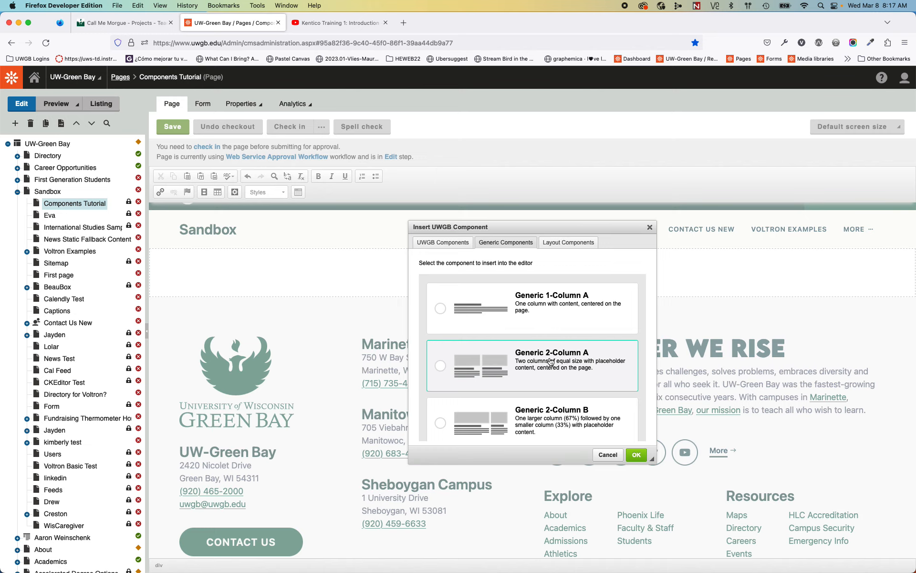
Step: Skim the whole Layout Components list, from 2-Column Layout A to 4 Column Layout A - Full, and return to its start
left_click(569, 244)
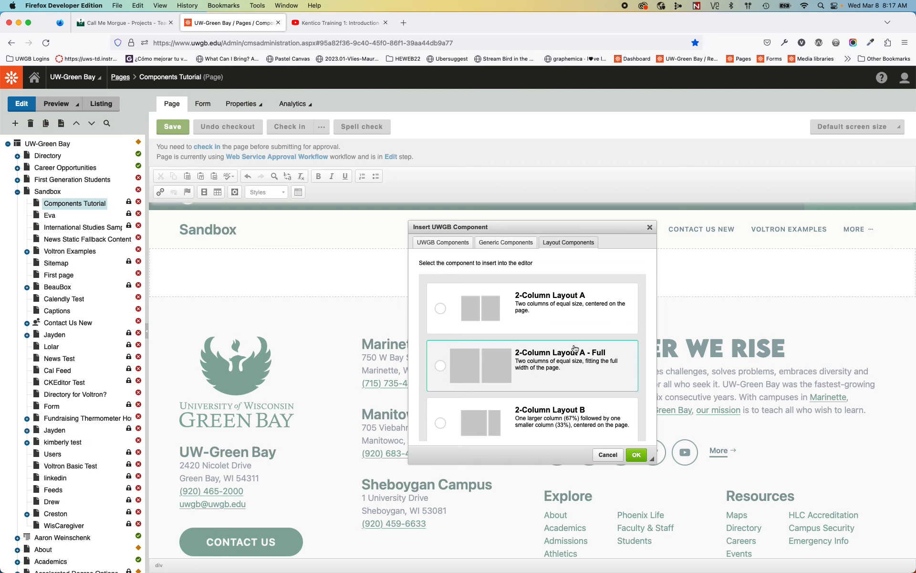
scroll(575, 349, "down", 4)
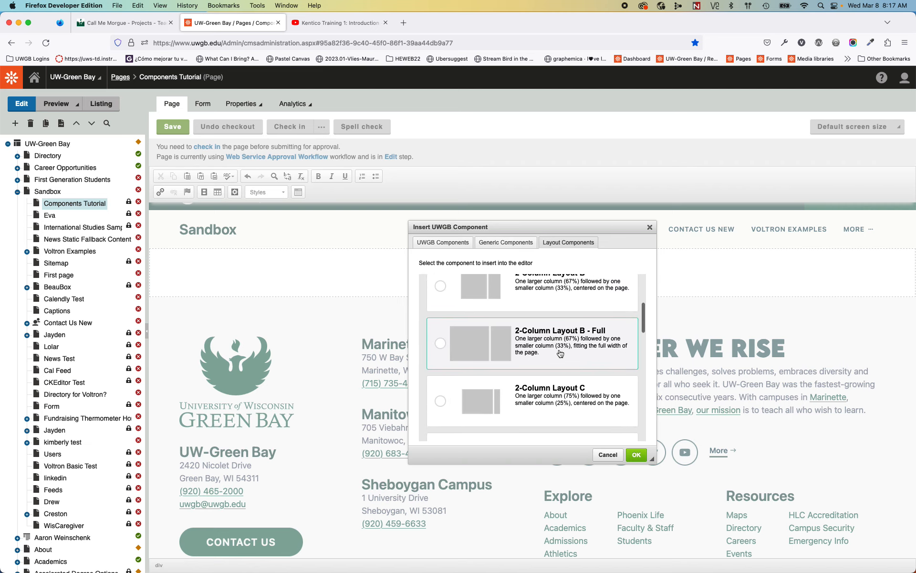
scroll(561, 353, "down", 2)
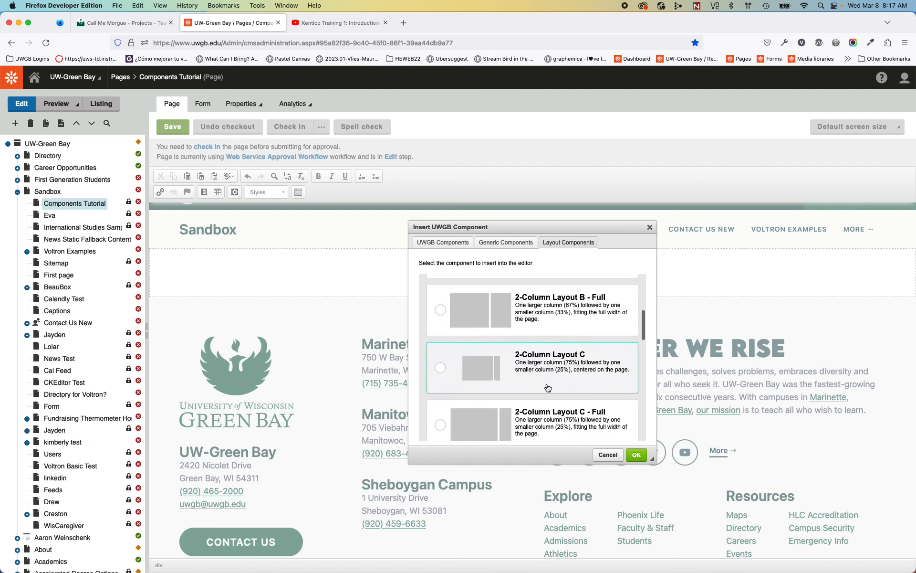
scroll(548, 388, "down", 5)
scroll(520, 403, "down", 2)
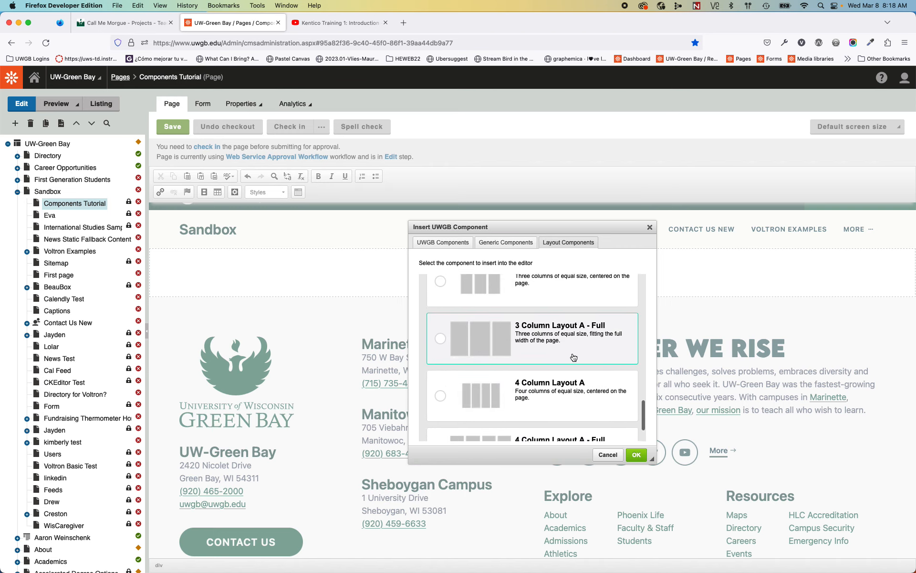
scroll(574, 356, "down", 3)
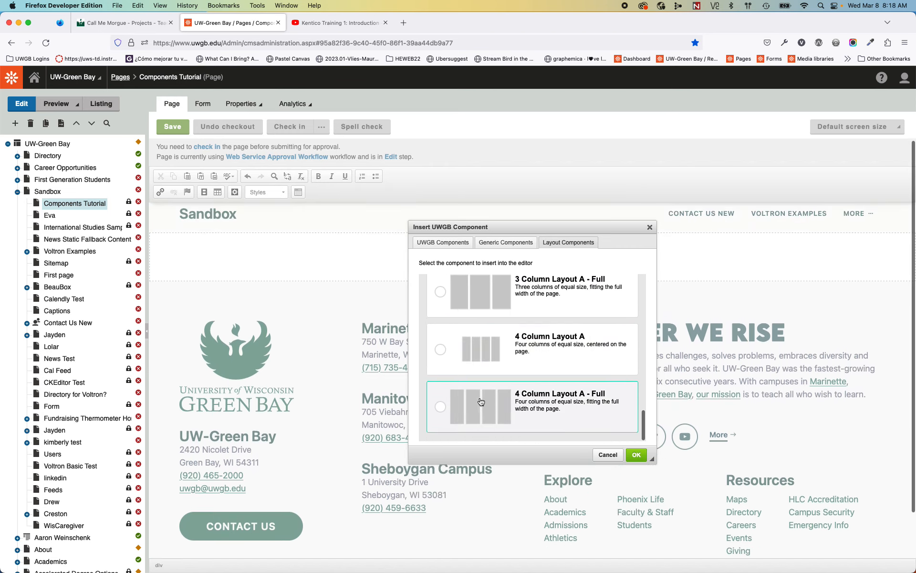
scroll(549, 377, "up", 8)
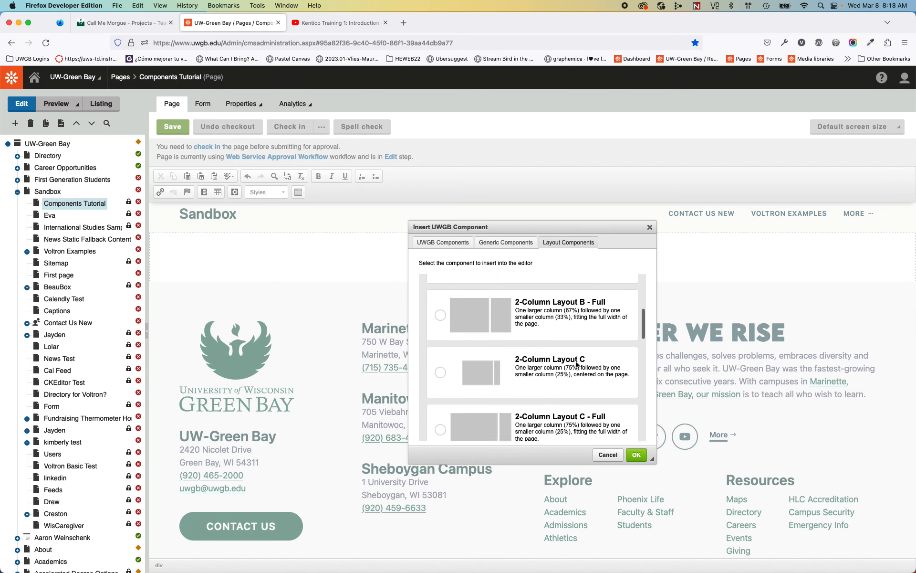
scroll(577, 364, "up", 4)
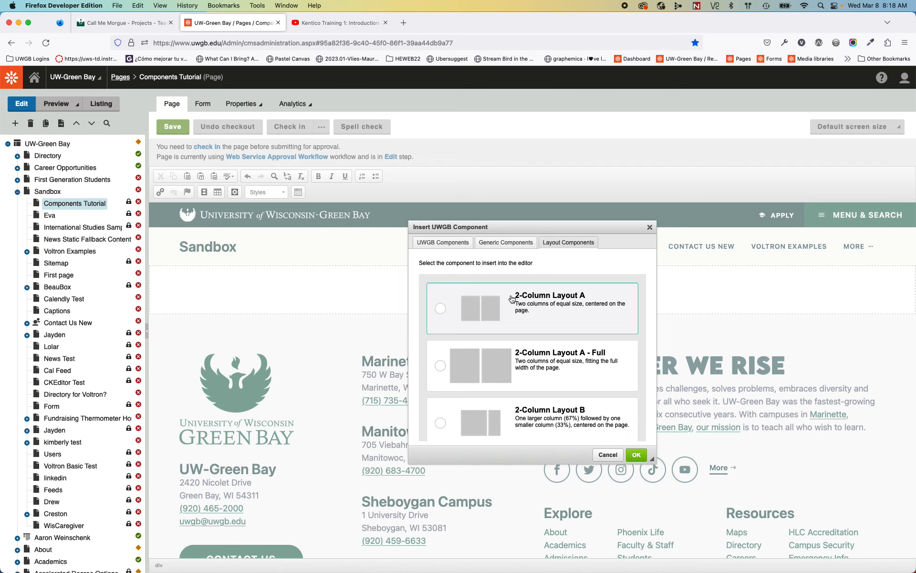
Step: Compare the column proportions and the centered and full-width variants of the Layout Components, ending back at 2-Column Layout A
scroll(467, 311, "down", 1)
scroll(466, 311, "down", 3)
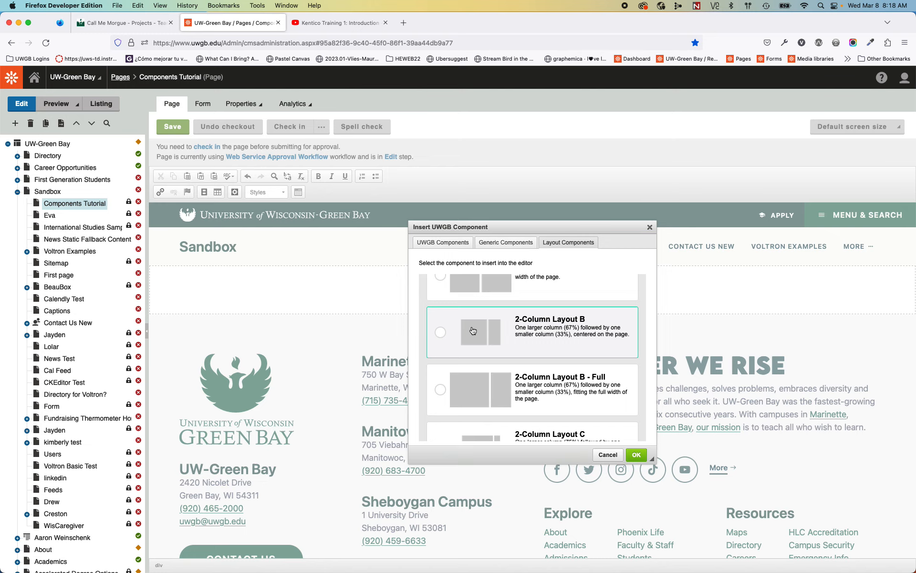
scroll(479, 333, "down", 1)
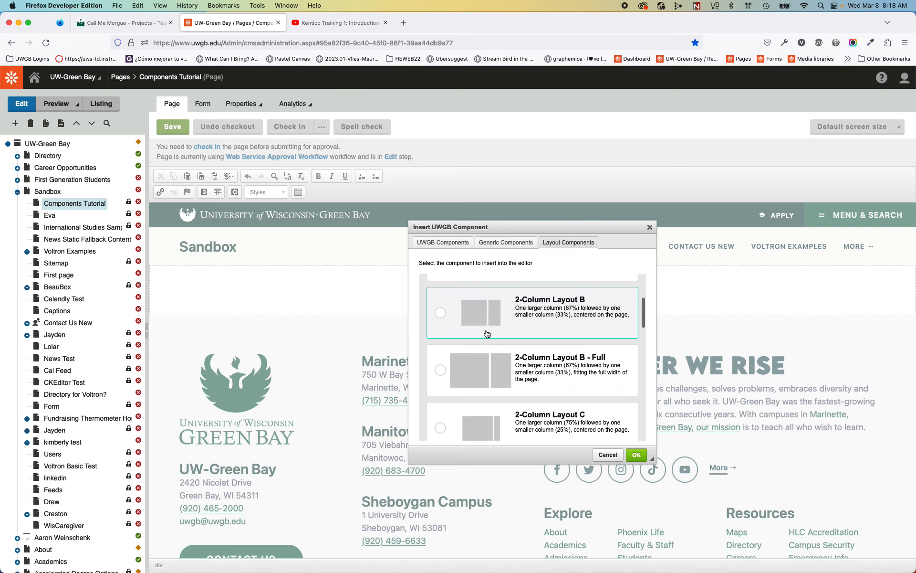
scroll(518, 327, "down", 1)
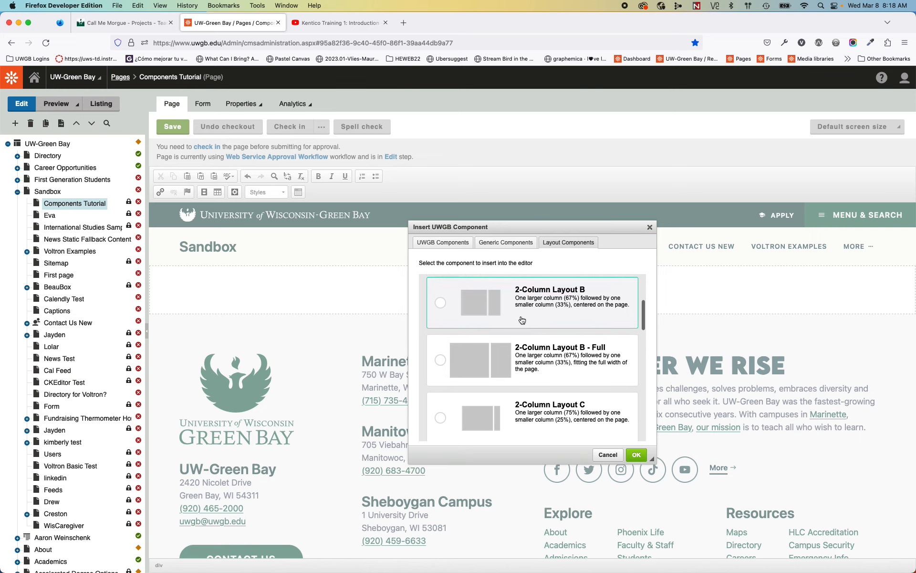
scroll(521, 319, "down", 2)
scroll(522, 320, "down", 3)
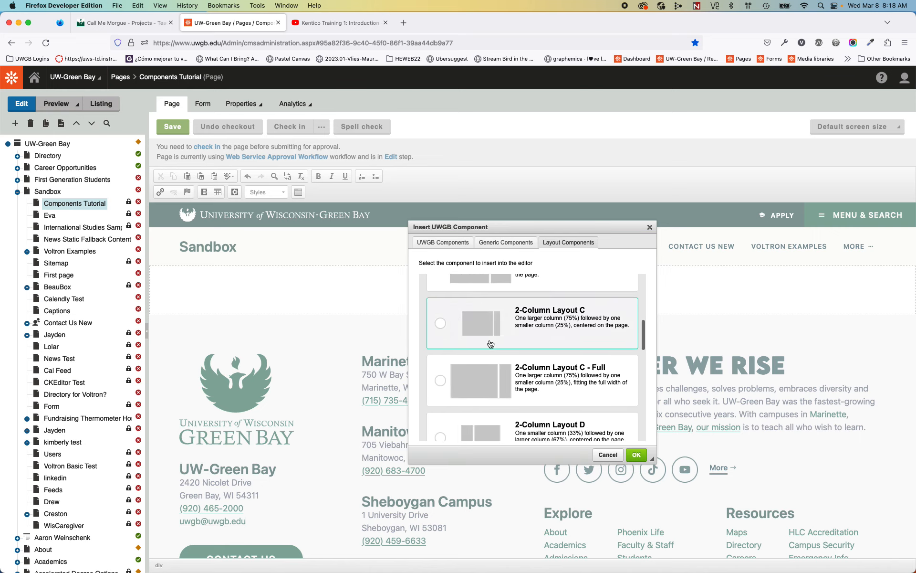
scroll(572, 357, "down", 6)
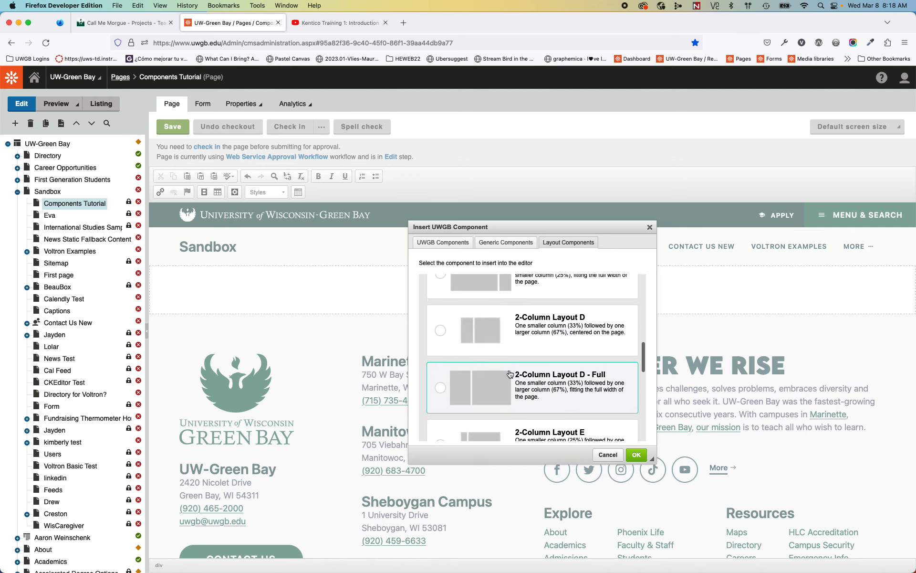
scroll(496, 369, "down", 3)
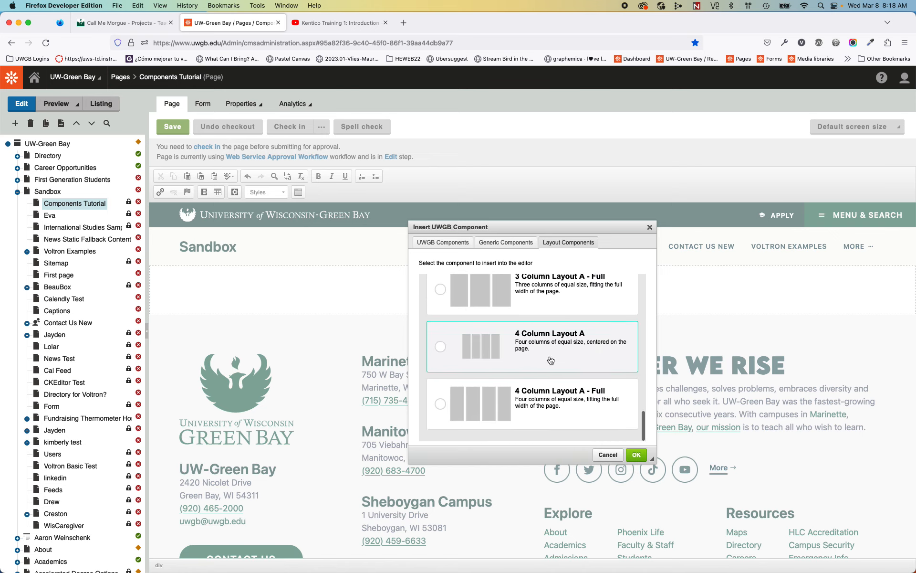
scroll(550, 360, "down", 2)
scroll(552, 386, "up", 4)
scroll(552, 386, "up", 10)
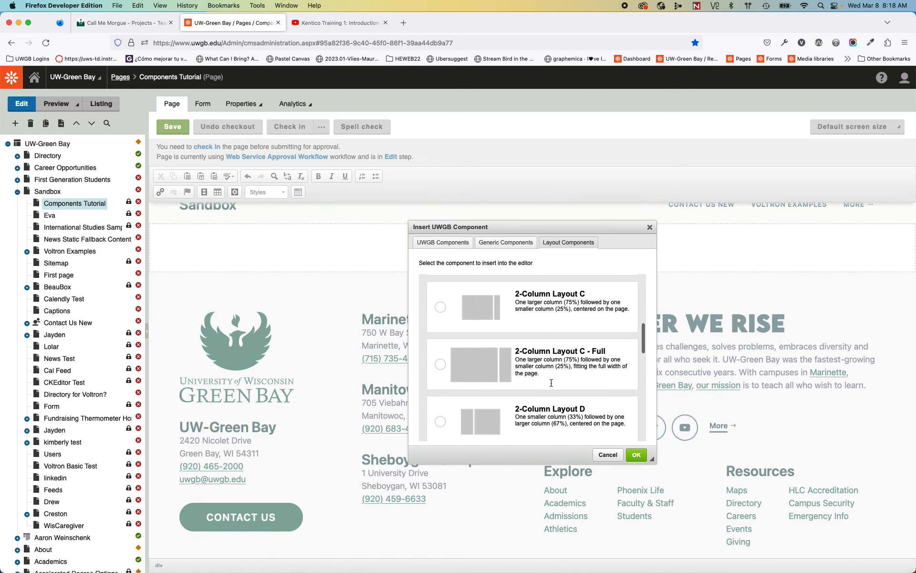
scroll(552, 386, "up", 2)
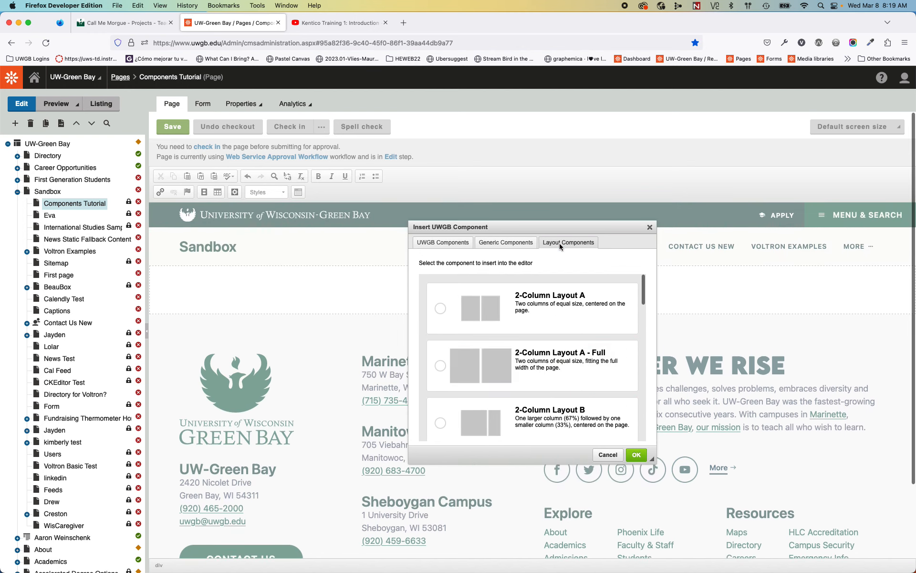
Step: Insert Intro Component A from the UWGB Components into the Components Tutorial page
left_click(442, 246)
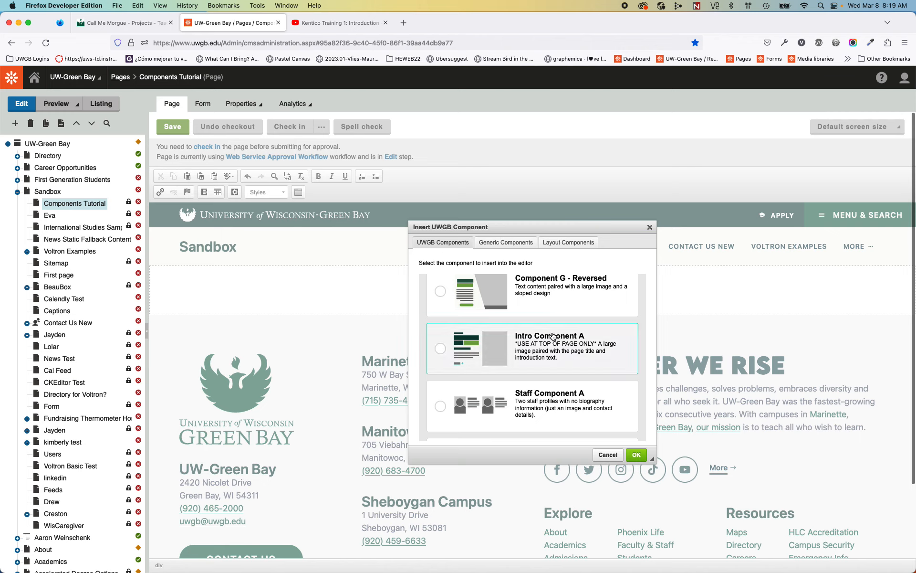
scroll(563, 390, "up", 5)
scroll(563, 390, "down", 3)
scroll(563, 391, "down", 5)
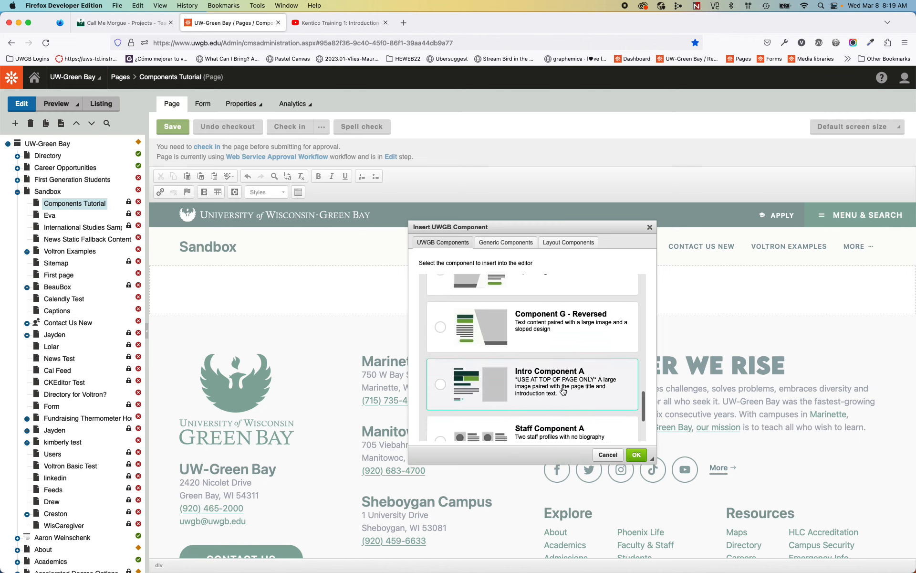
scroll(563, 391, "down", 2)
left_click(440, 326)
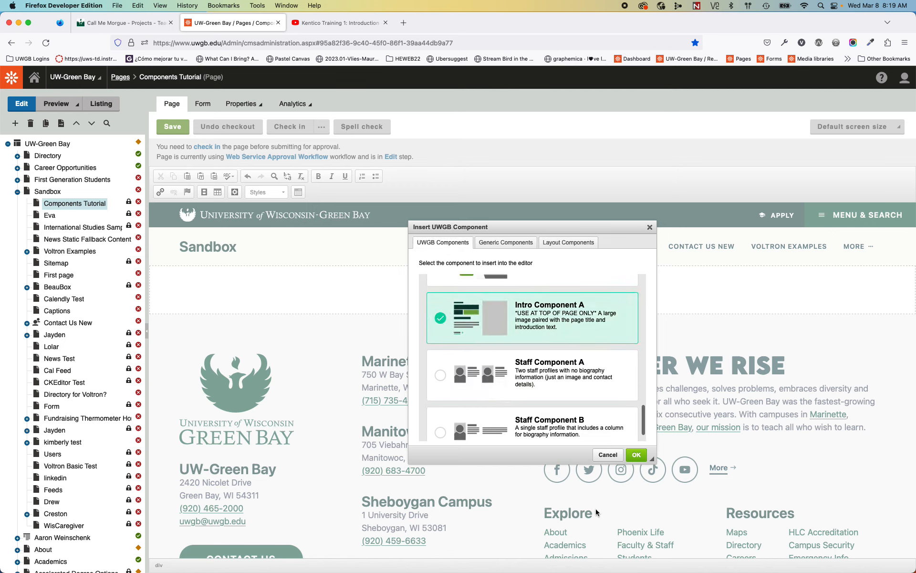
left_click(637, 454)
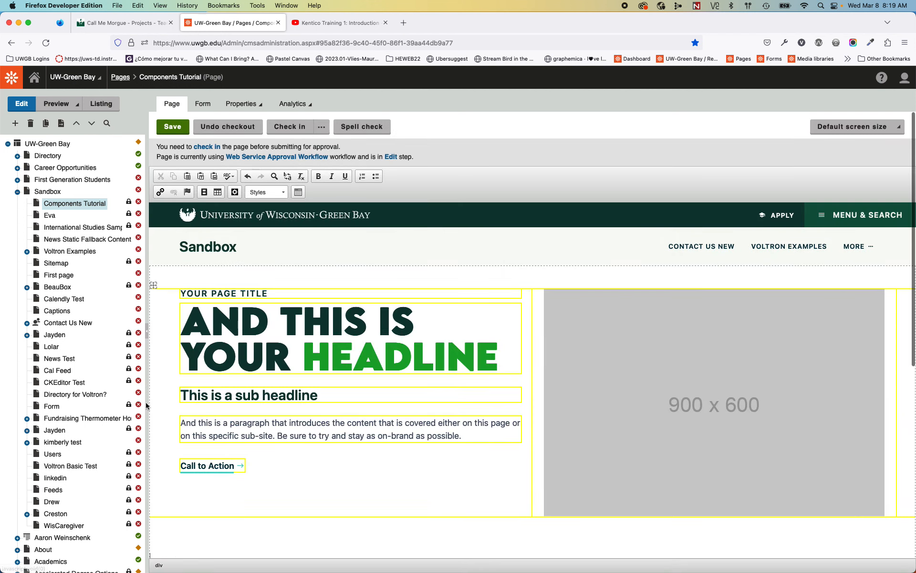
Step: Replace the intro component's page title placeholder with "Components Tutorial"
left_click(208, 294)
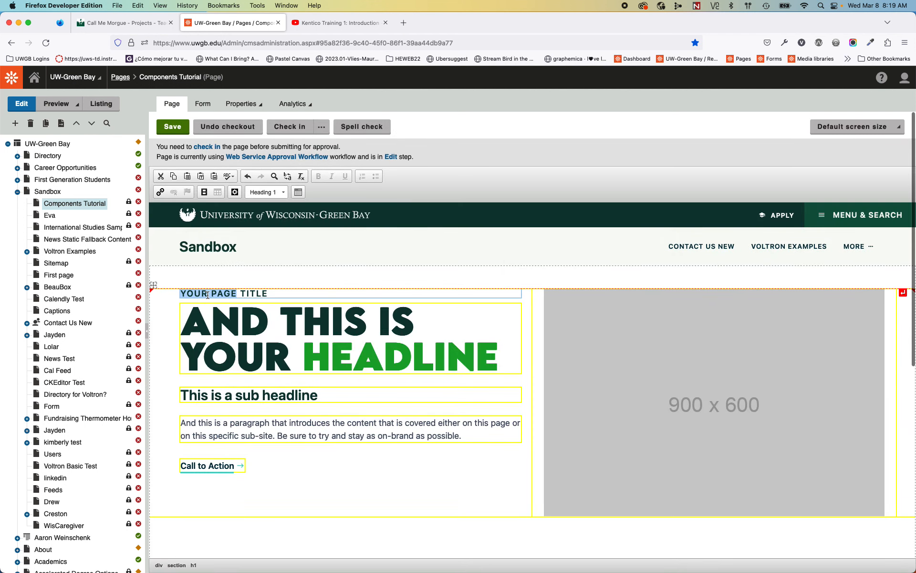
triple_click(207, 293)
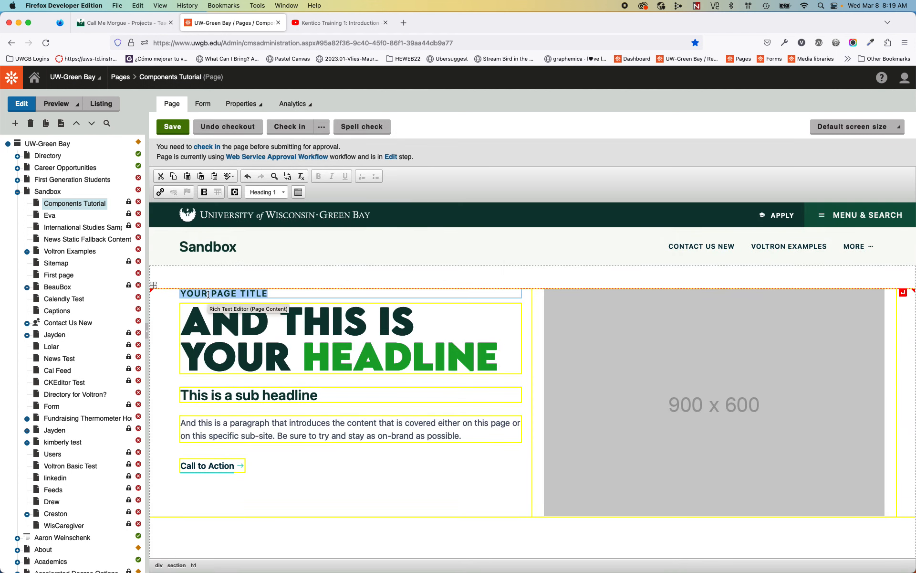
type("Components Tutor")
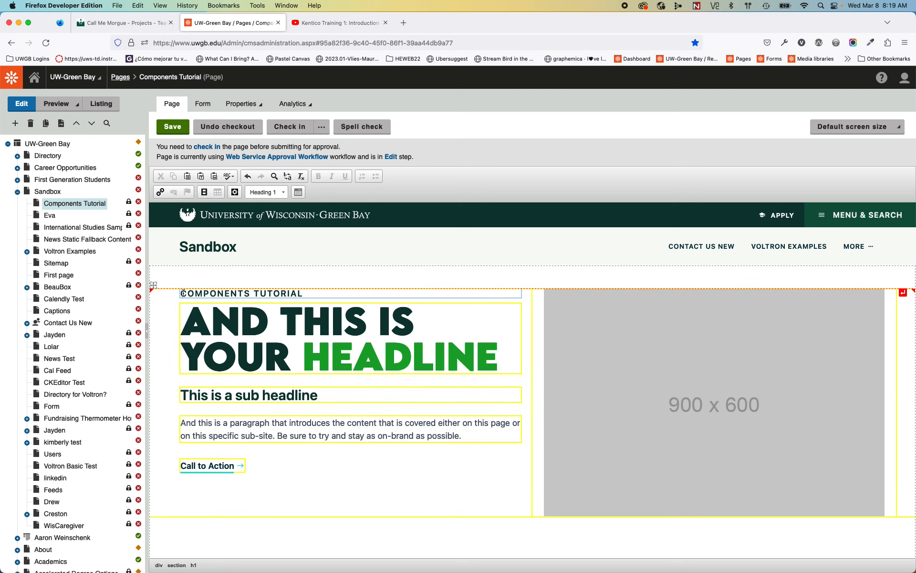
left_click_drag(182, 293, 381, 303)
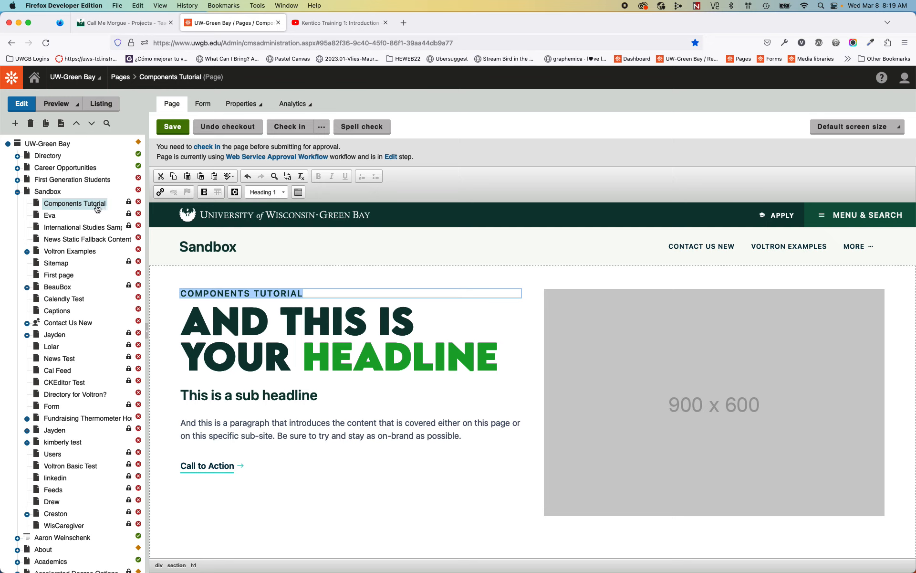
left_click(274, 280)
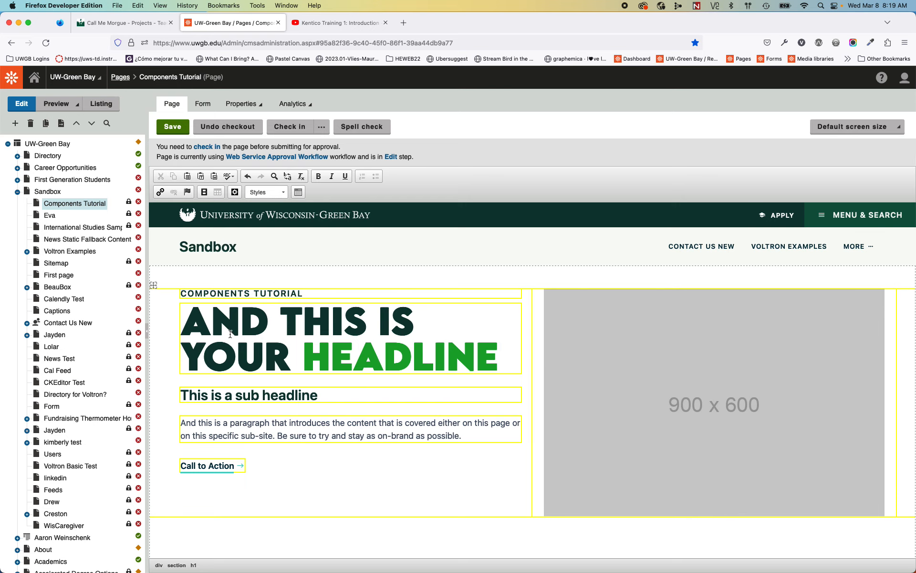
Step: Choose about-teaching-hero900 from the images/large folder of The Teaching Press media library as the replacement for the 900 x 600 placeholder image
scroll(236, 335, "down", 1)
scroll(237, 335, "down", 1)
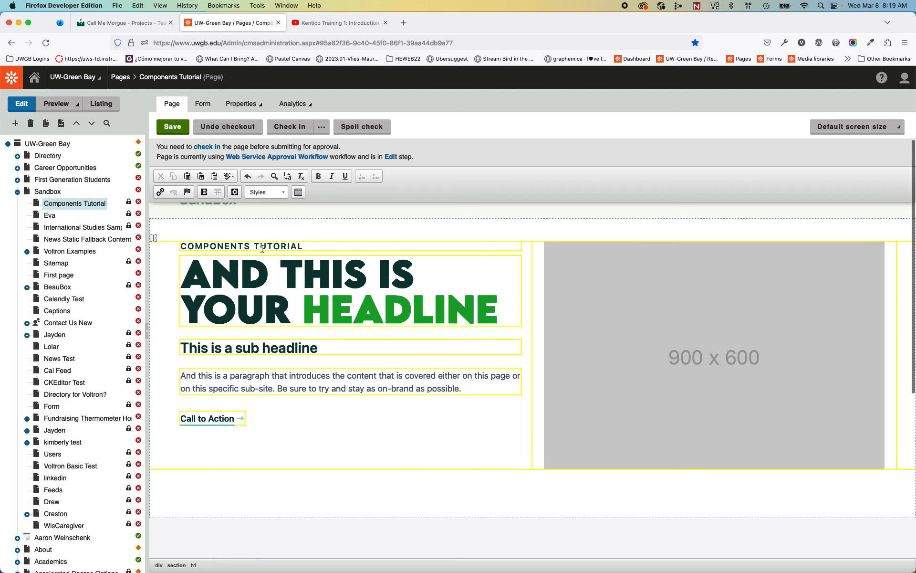
left_click(598, 515)
double_click(709, 387)
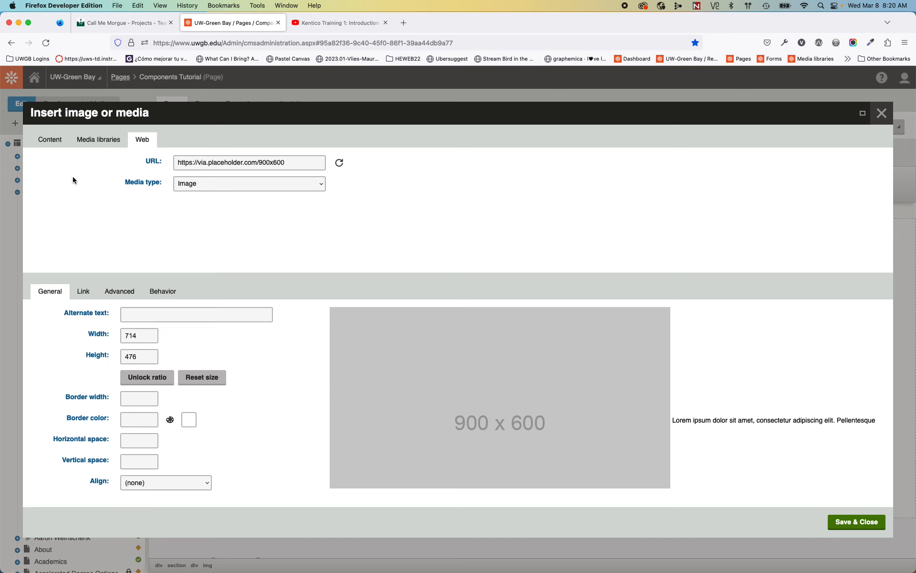
left_click(97, 140)
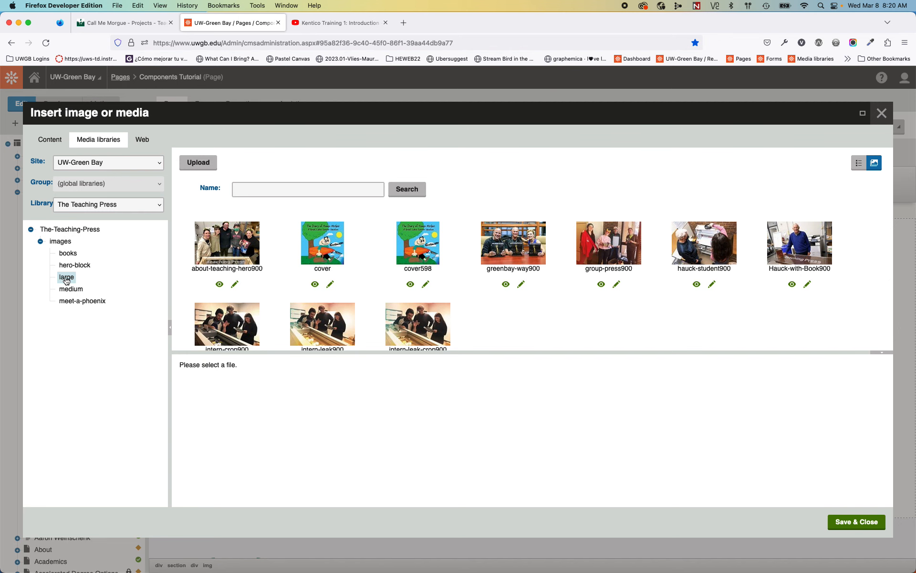
left_click(221, 243)
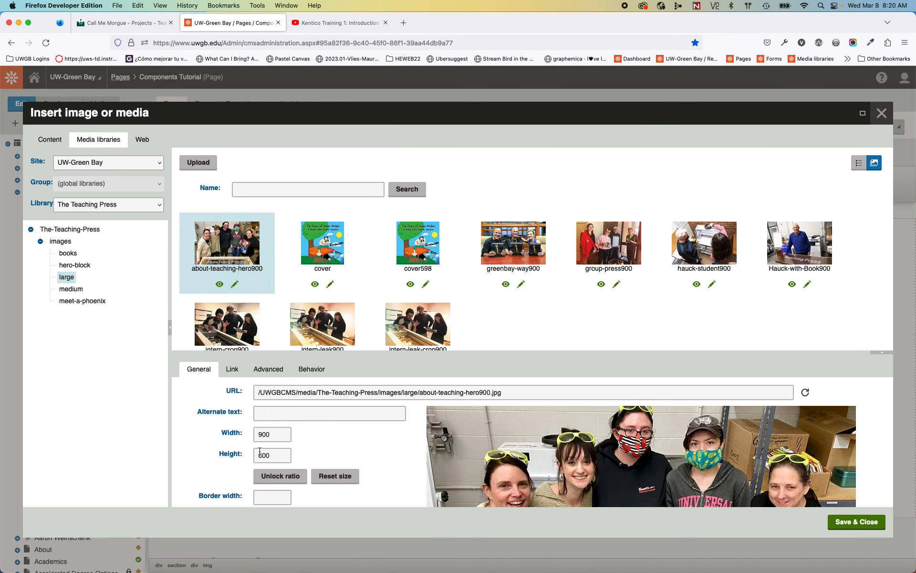
Step: Give the chosen image the alternate text "The Teaching Press group" and save it into the intro component
scroll(531, 441, "down", 3)
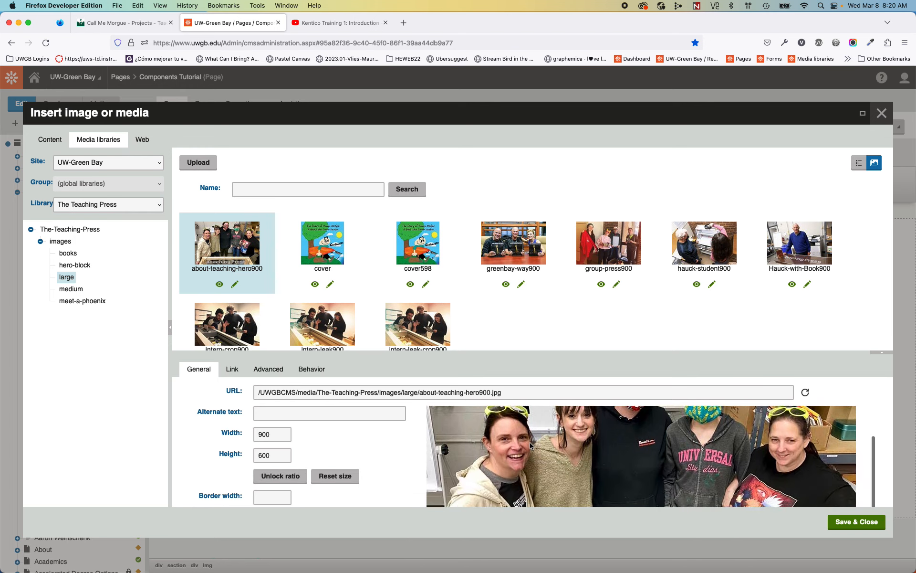
scroll(511, 444, "up", 3)
left_click(313, 414)
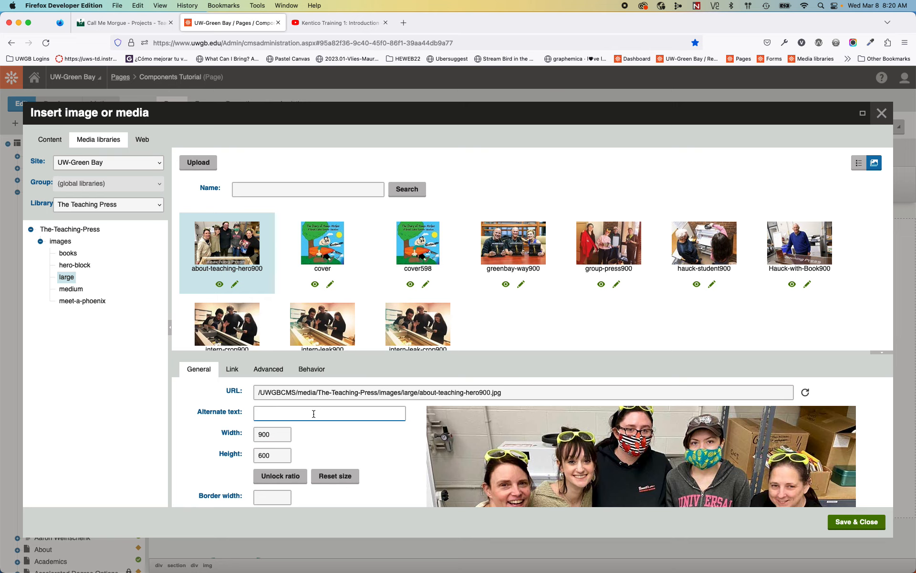
type("The Teaching Press group")
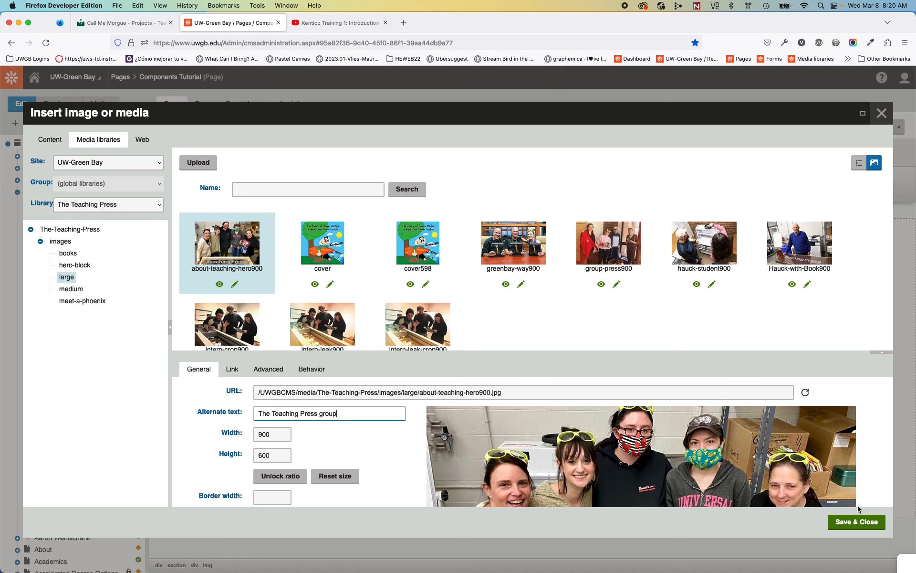
left_click(853, 524)
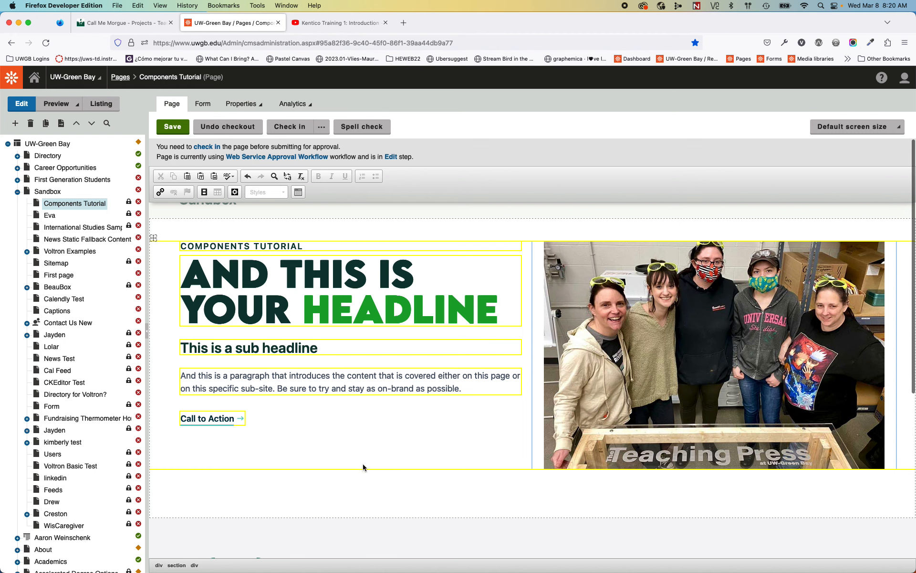
Step: Replace the dark headline words "And this is your" with "PRINTING"
left_click(228, 264)
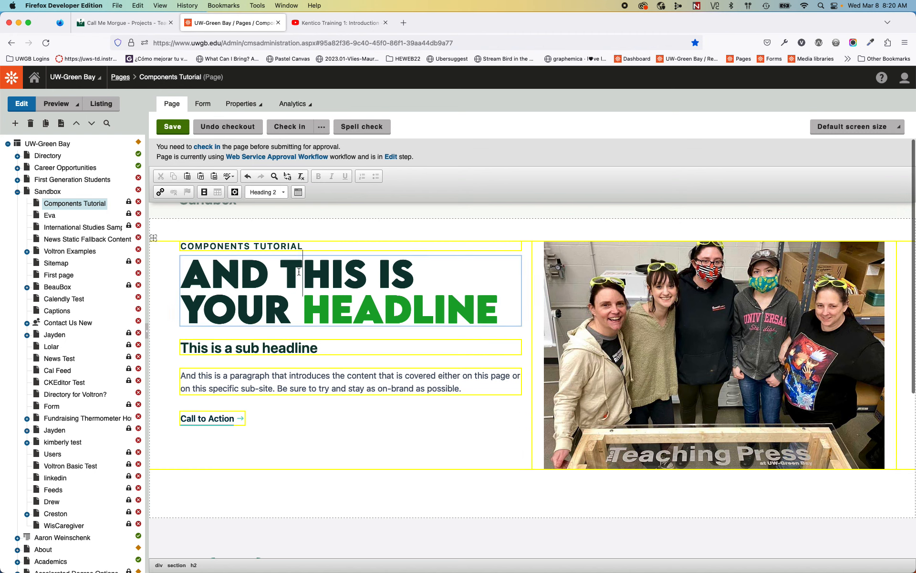
left_click_drag(291, 310, 186, 269)
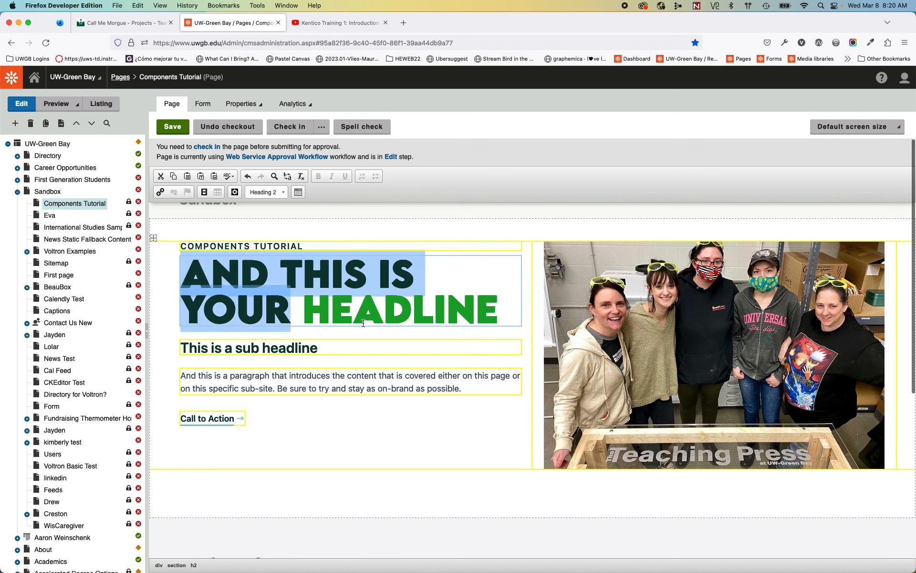
type("PRINT")
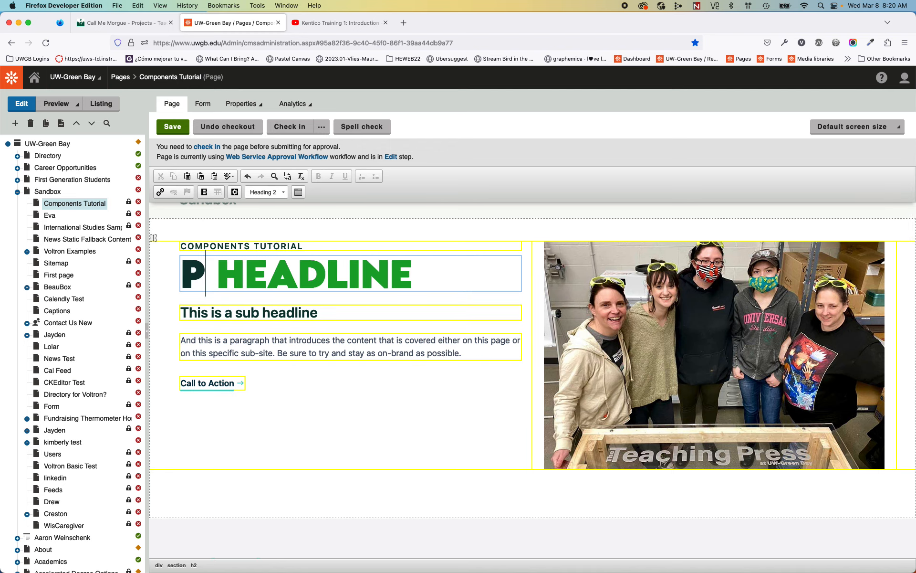
type("ING")
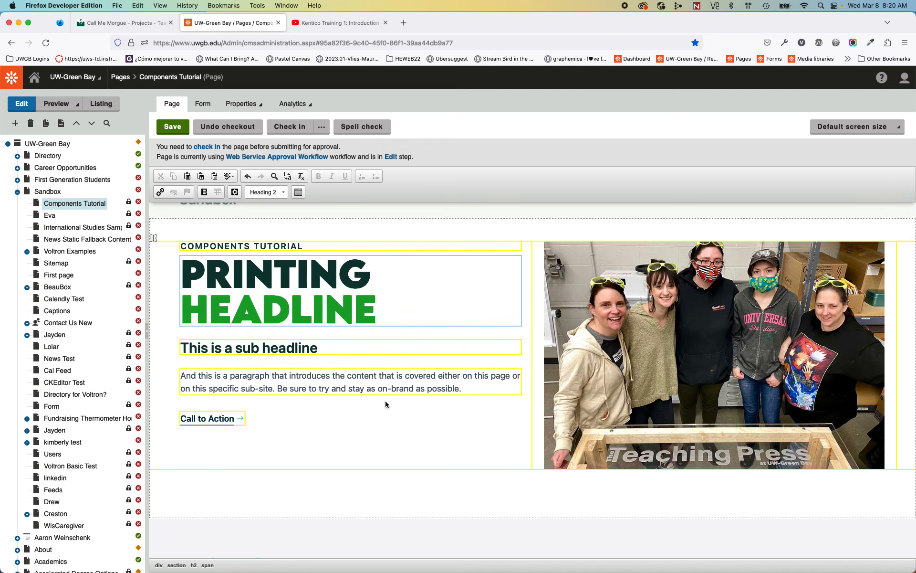
Step: Replace the green headline word with "THE FUTURE"
double_click(276, 309)
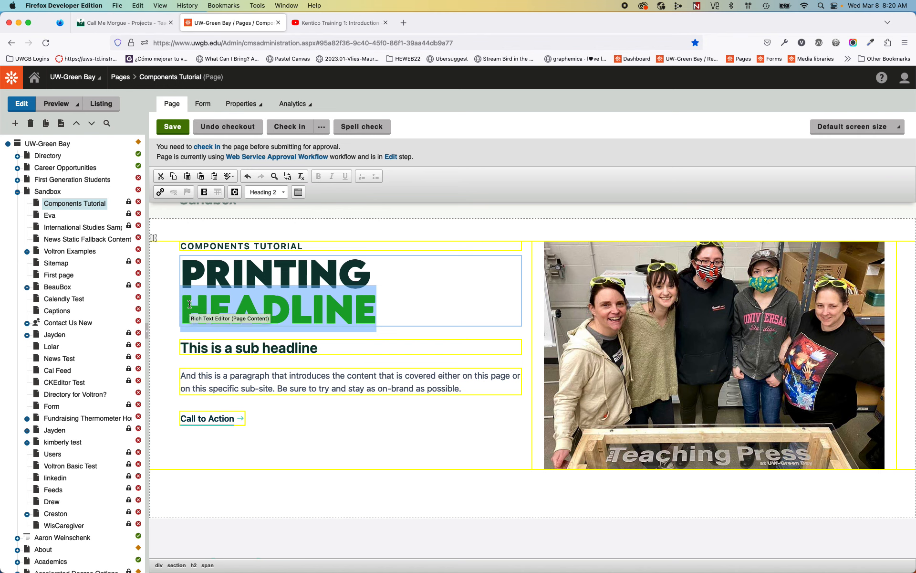
type("TJE")
key("BackSpace")
key("BackSpace")
type("HE U")
key("BackSpace")
type("F")
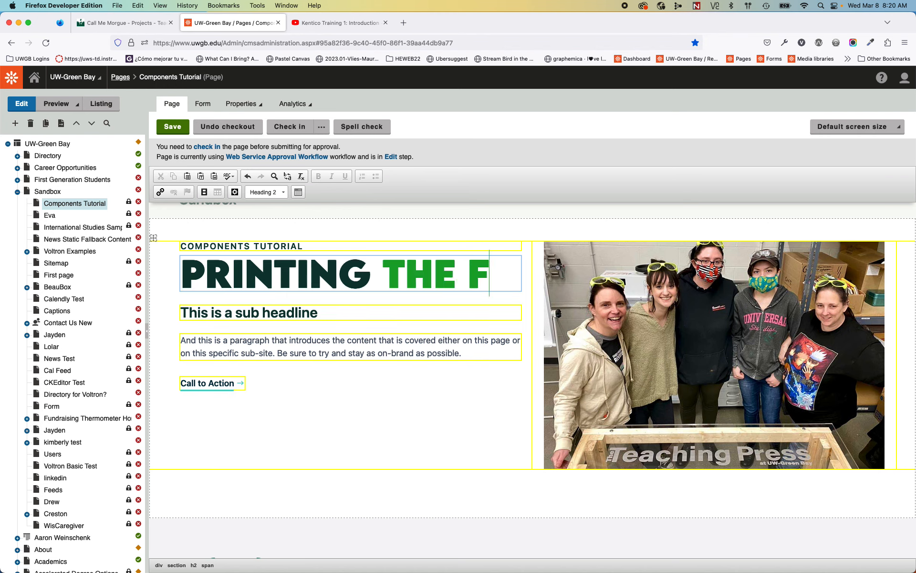
type("UTURE")
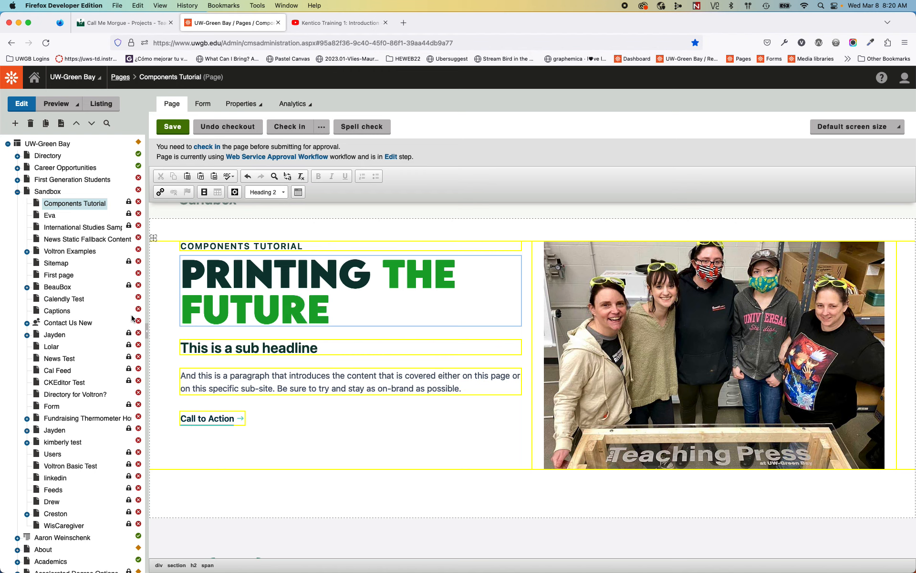
Step: Point out the sub headline and intro paragraph as editable text and save the Components Tutorial page
triple_click(263, 345)
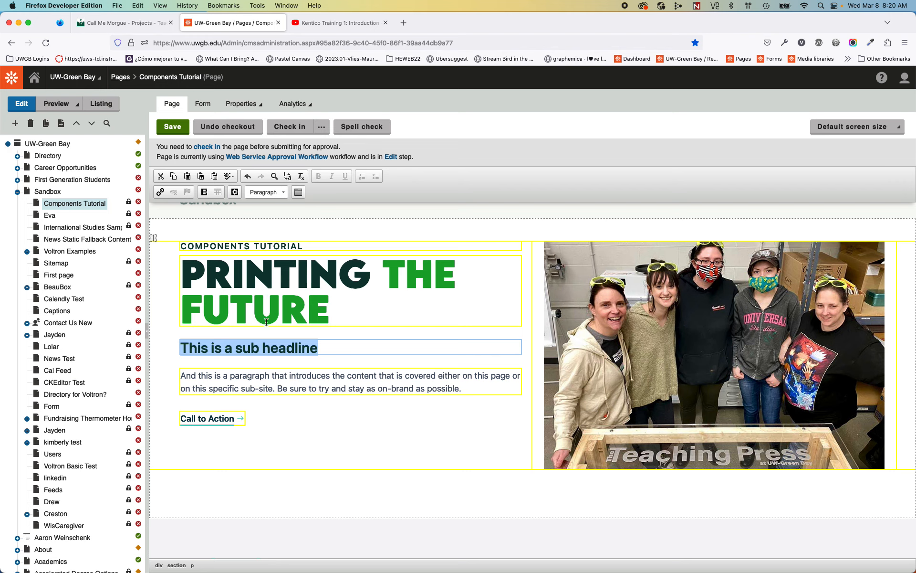
left_click(191, 377)
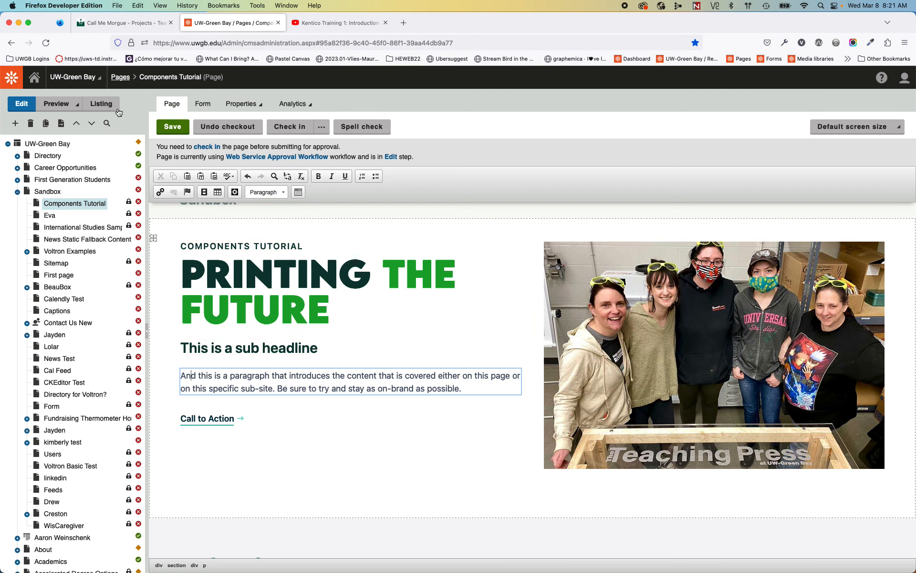
left_click(172, 128)
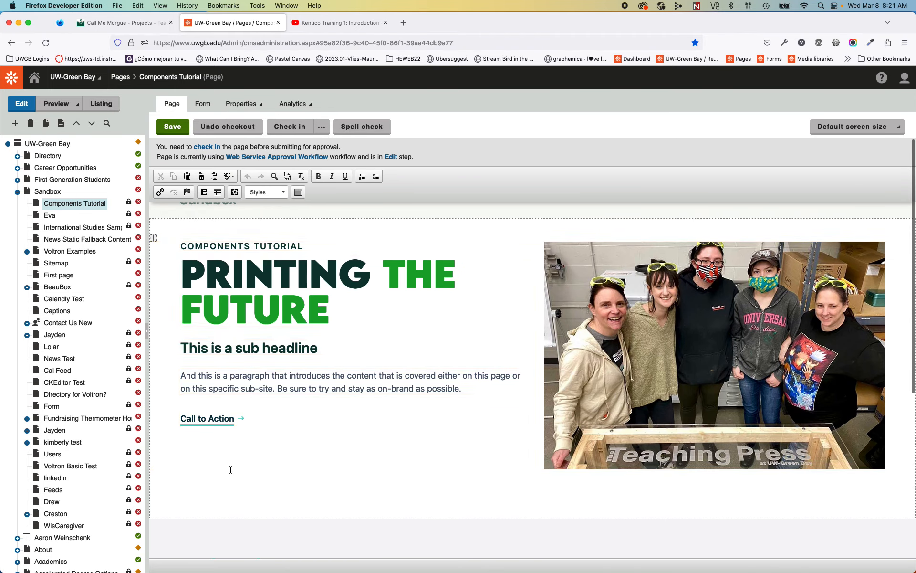
Step: Try to select the Call to Action link's text directly in the intro component, reopening the Components Tutorial page after each attempt
left_click(192, 418)
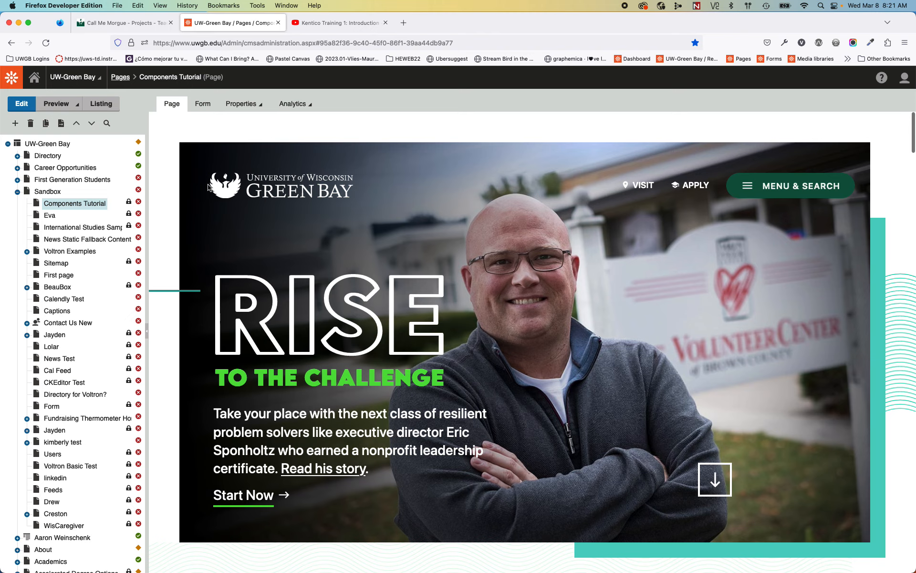
left_click(64, 206)
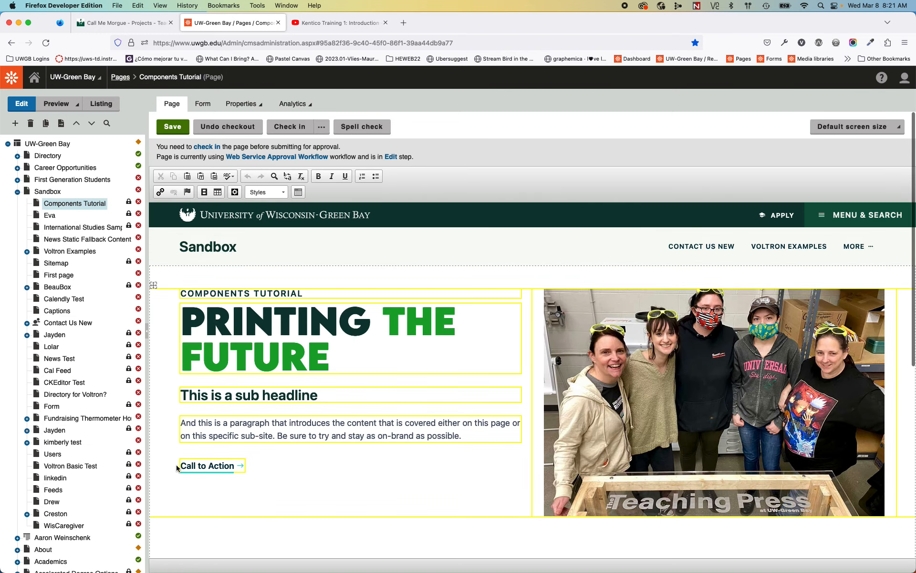
left_click_drag(182, 466, 237, 466)
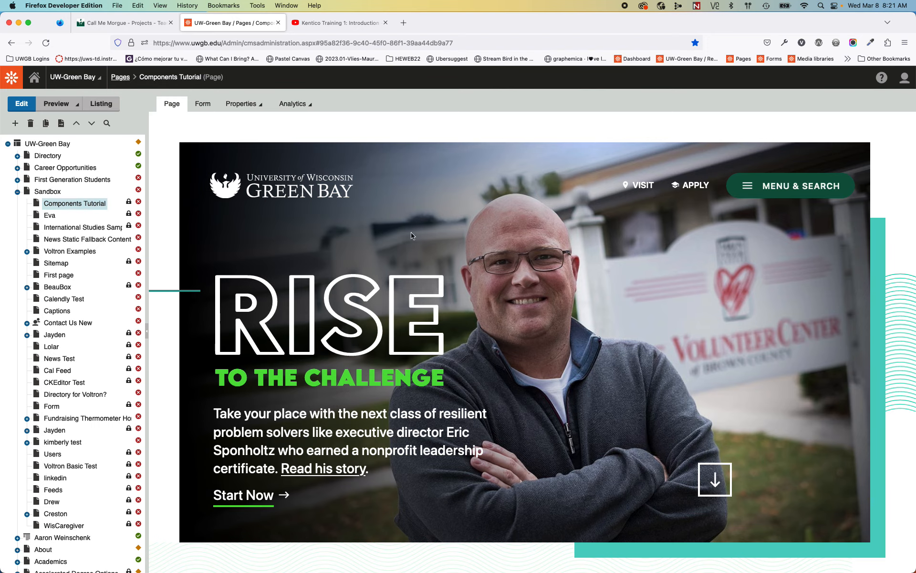
left_click(70, 206)
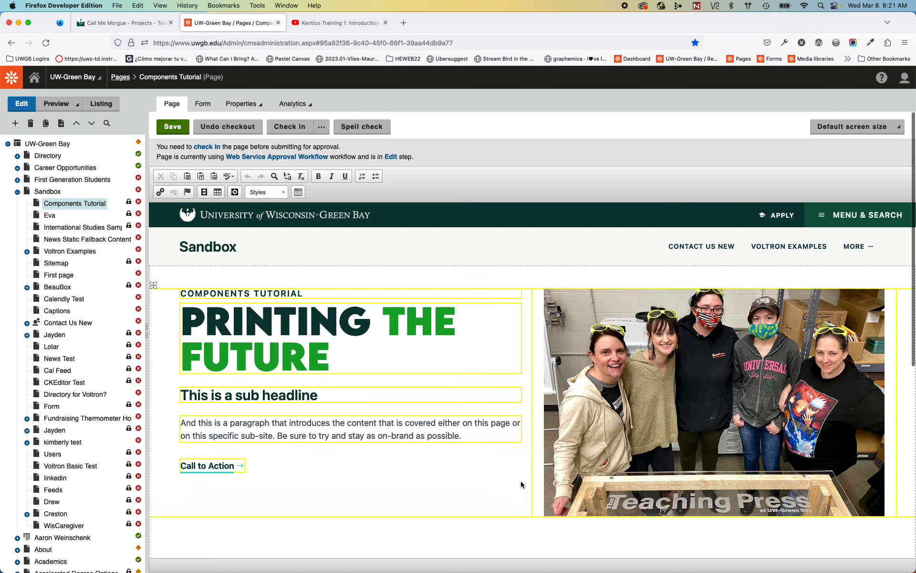
Step: Replace the intro component's Call to Action link text with "Learn more"
left_click(471, 434)
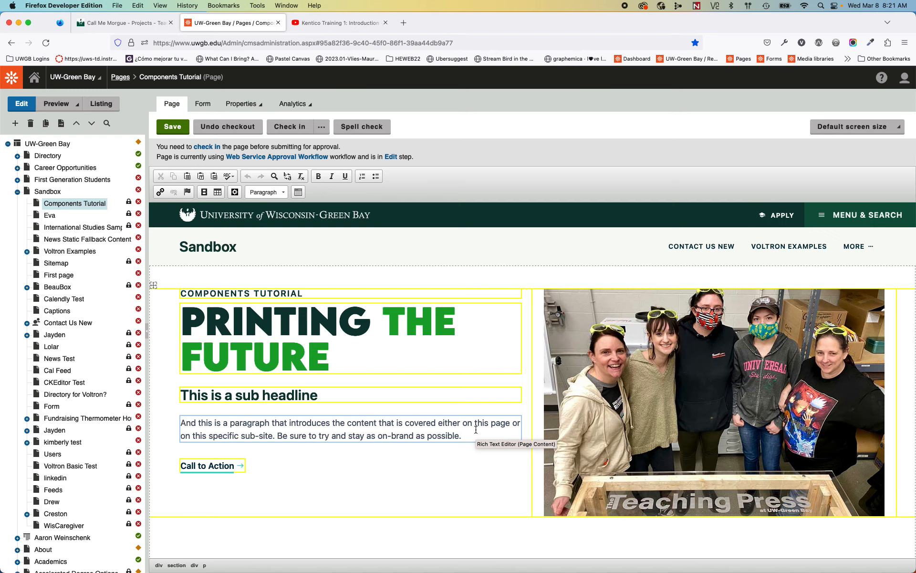
key("Tab")
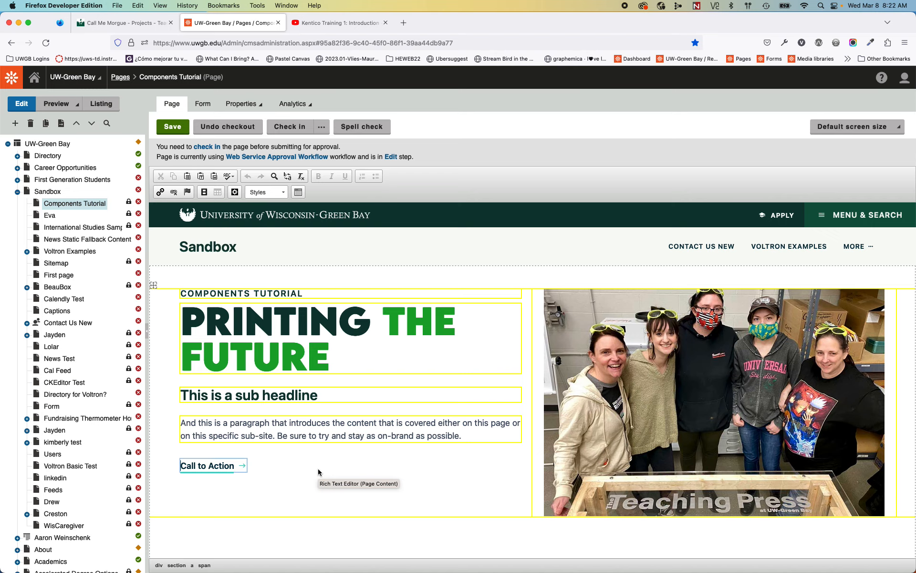
key("shift+Right")
key("shift+Right")
key("shift+Right")
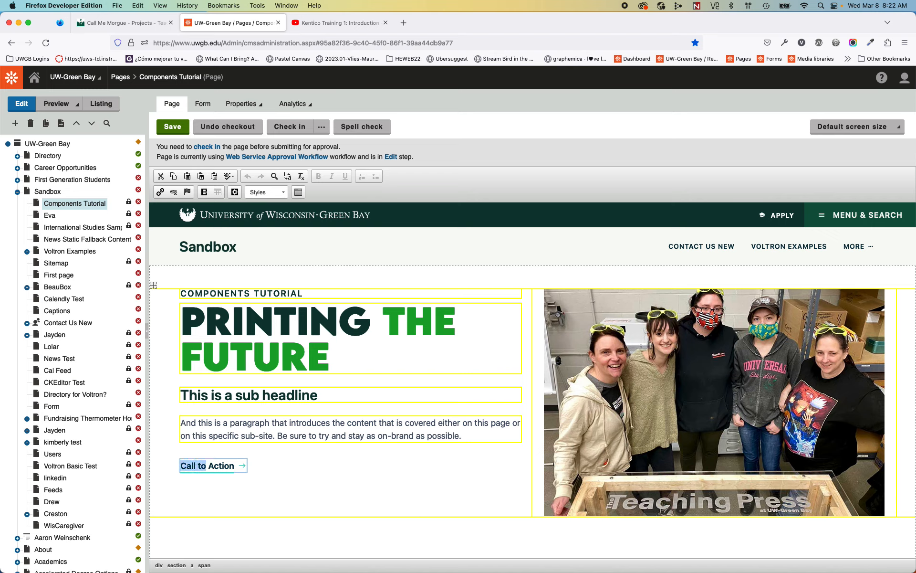
key("shift+Right")
key("shift+Right")
key("shift+Right")
type("Lera")
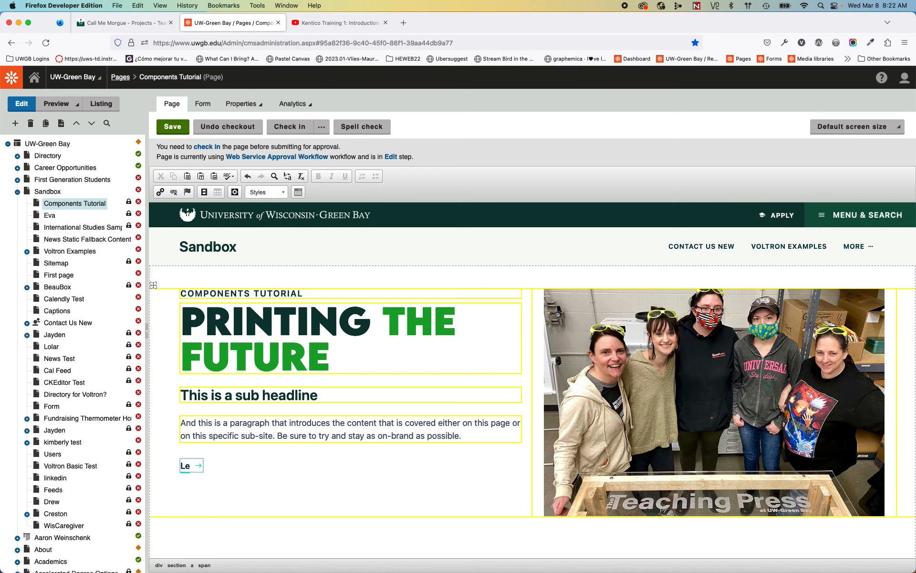
key("BackSpace")
key("BackSpace")
type("arn more")
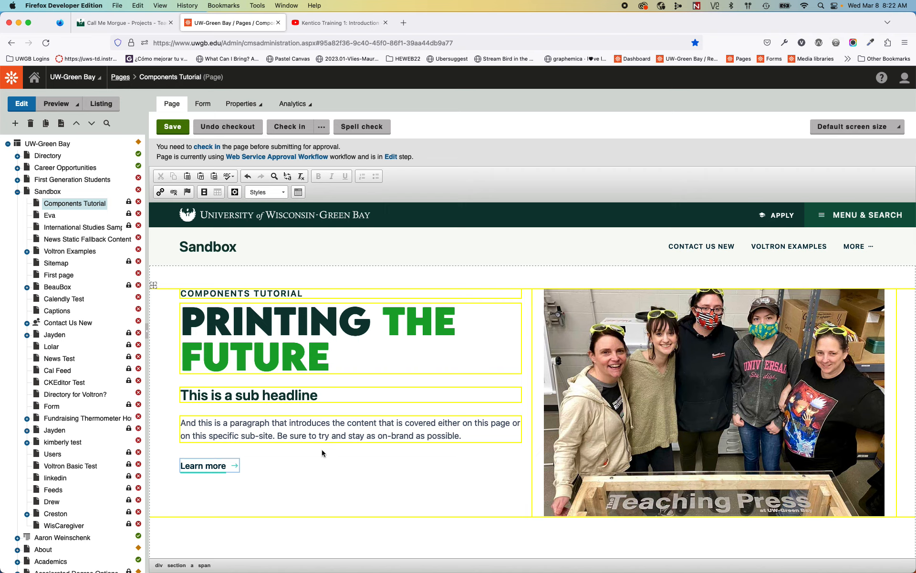
Step: Link the Learn more text to the site's Teaching Press page (~/teaching-press/) and save the Components Tutorial page
right_click(216, 466)
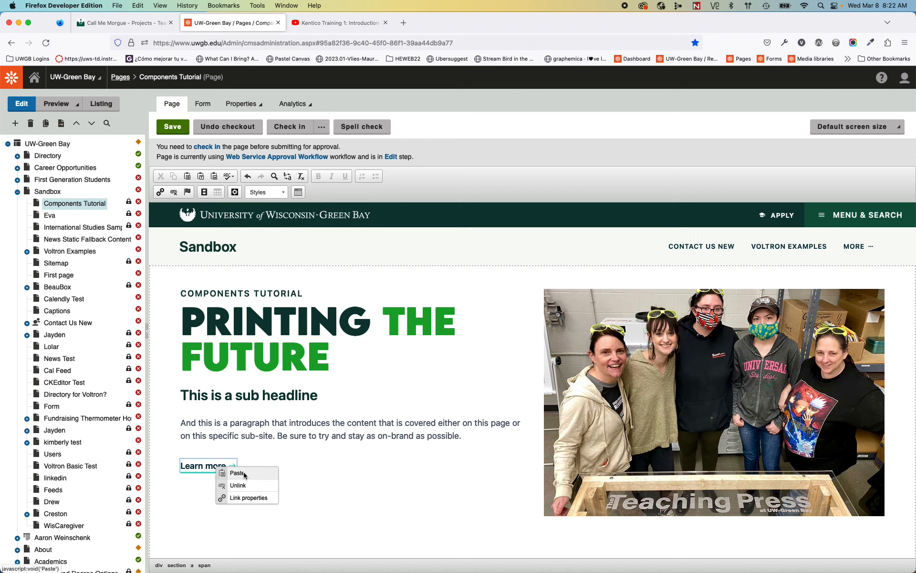
left_click(257, 499)
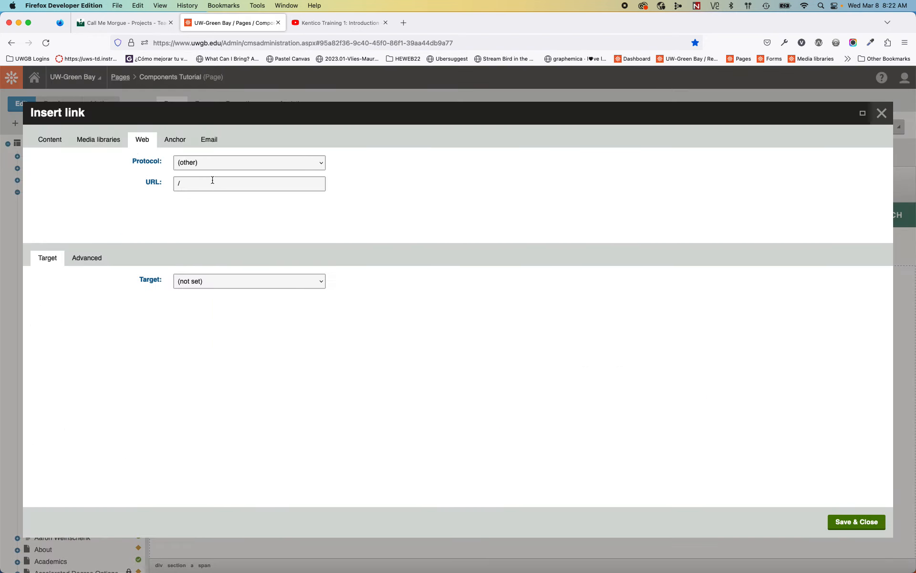
left_click(198, 183)
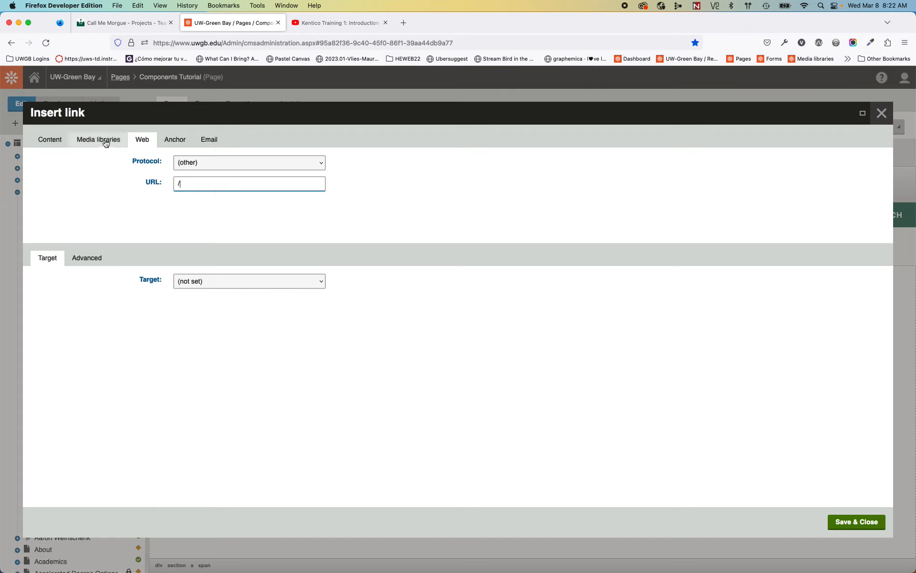
left_click(48, 140)
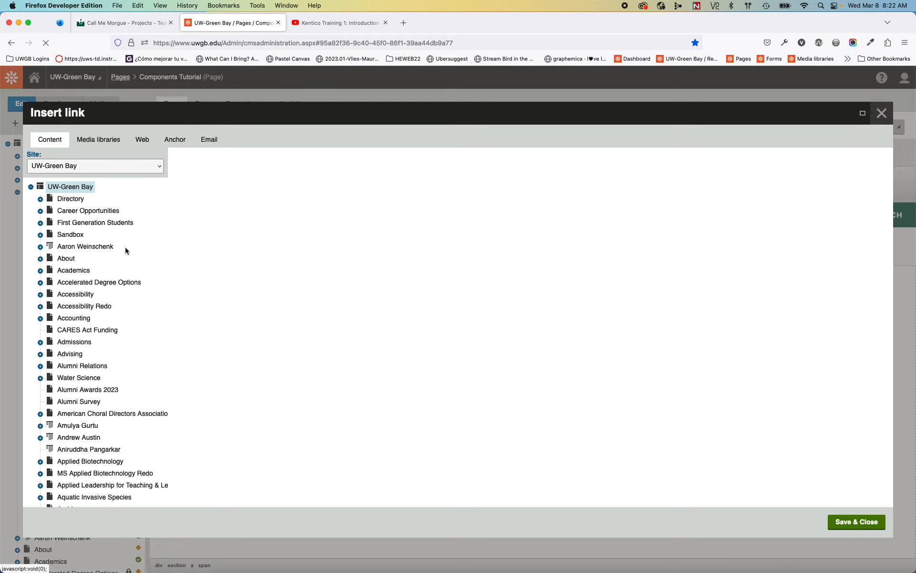
scroll(119, 428, "down", 5)
scroll(119, 428, "down", 20)
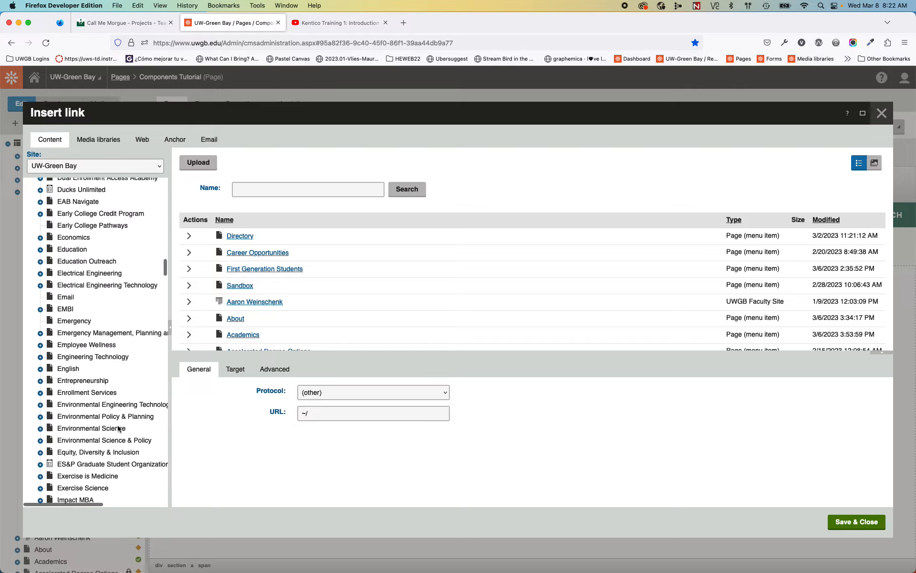
scroll(119, 428, "down", 20)
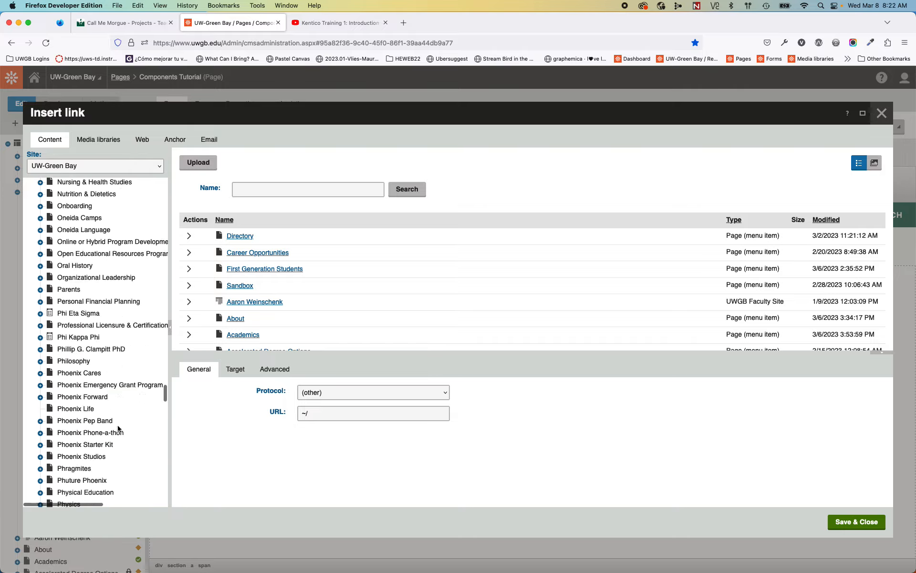
scroll(119, 428, "down", 20)
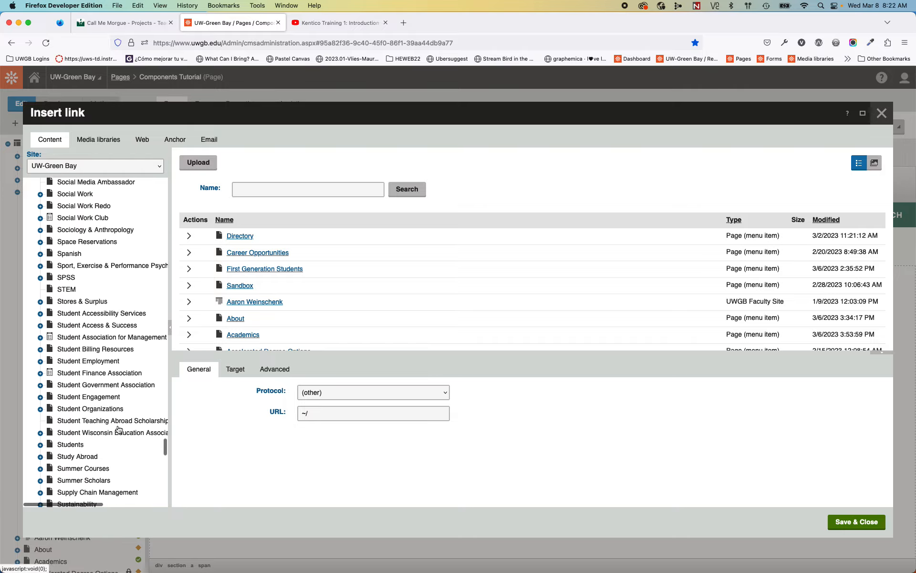
scroll(119, 428, "down", 3)
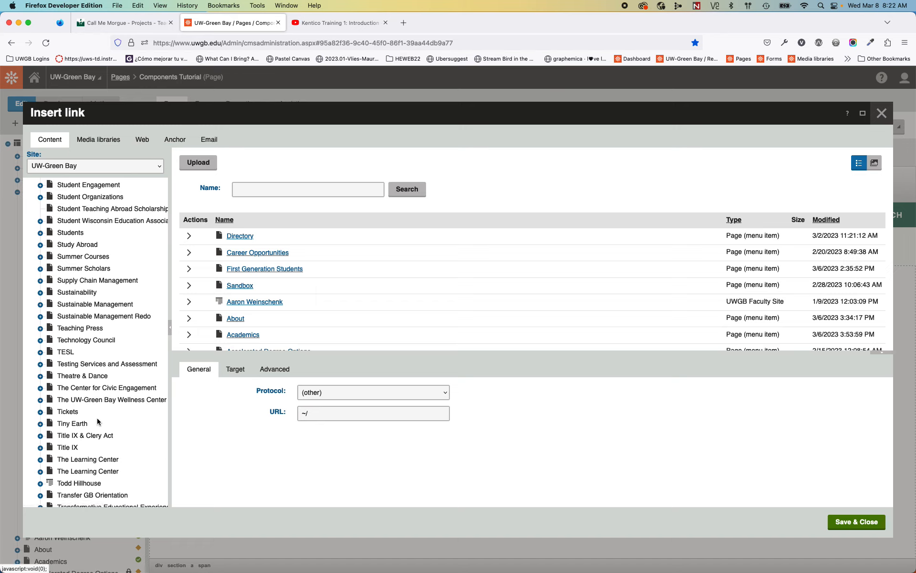
left_click(78, 330)
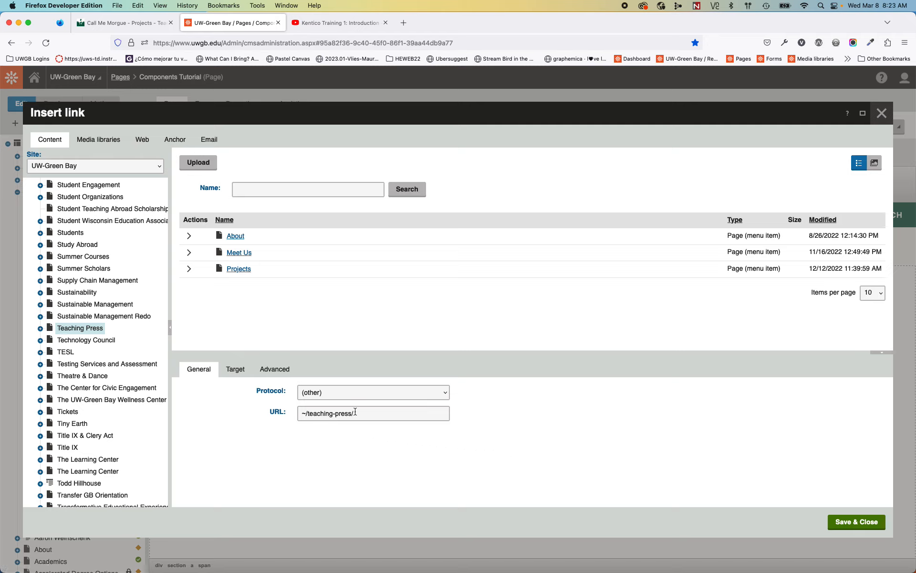
left_click_drag(301, 414, 306, 413)
left_click(464, 433)
left_click(856, 524)
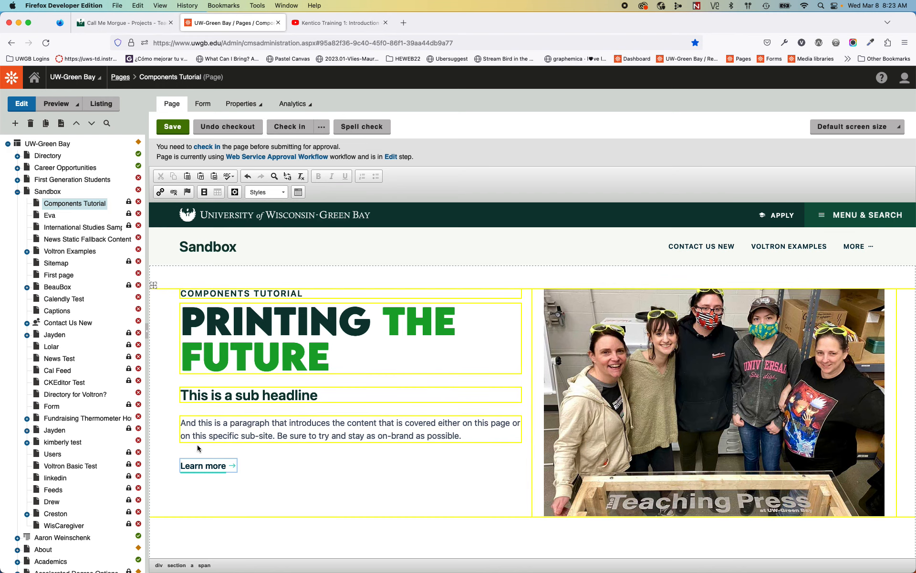
left_click(158, 126)
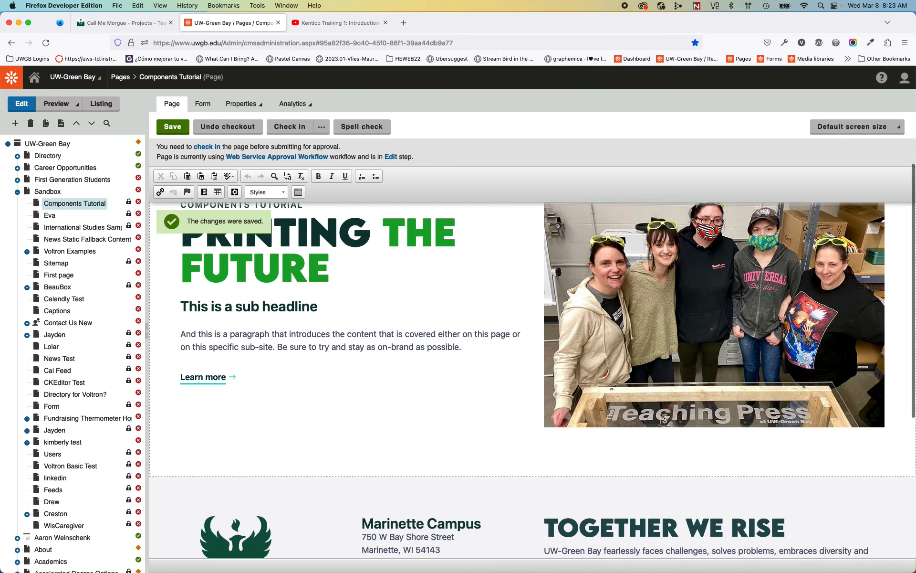
Step: Insert UWGB Component B, the four-image collage paired with text, below the intro component
left_click(582, 502)
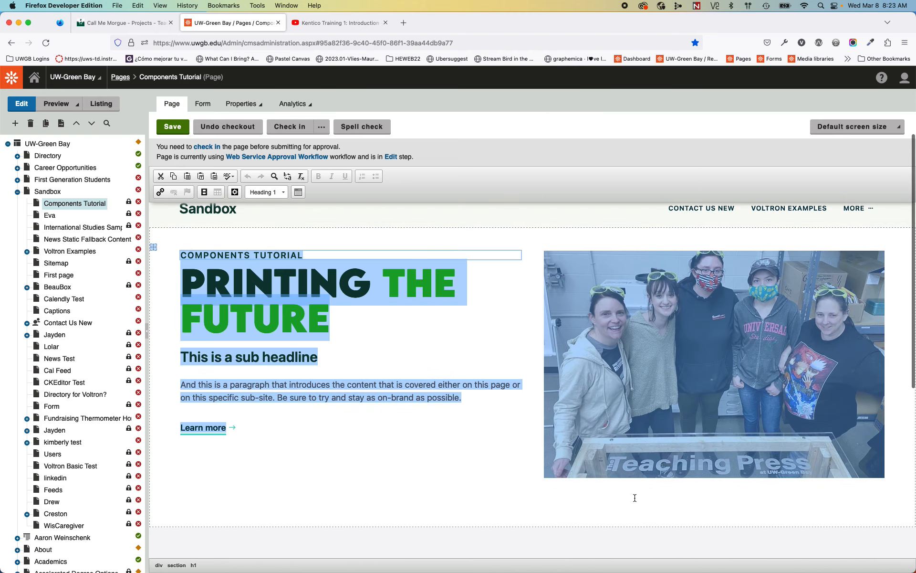
left_click(655, 517)
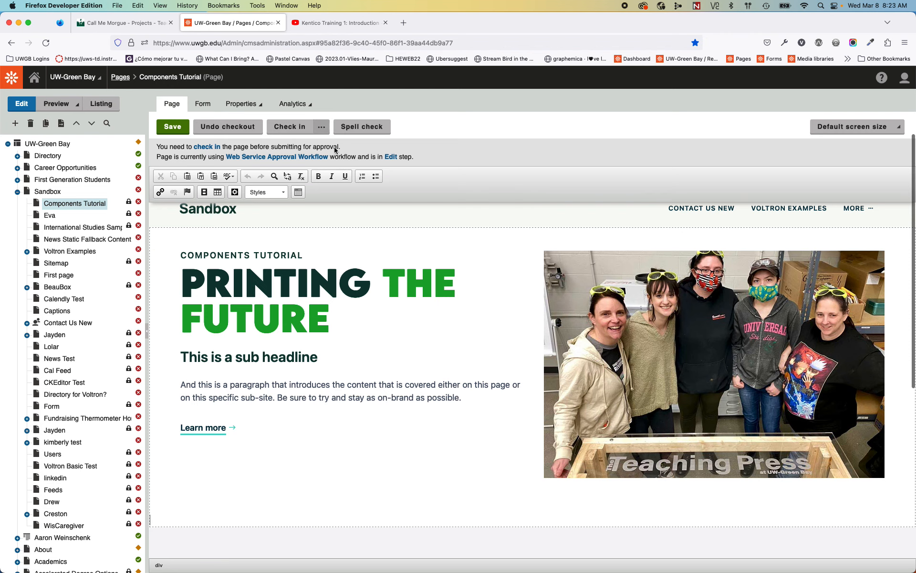
left_click(299, 192)
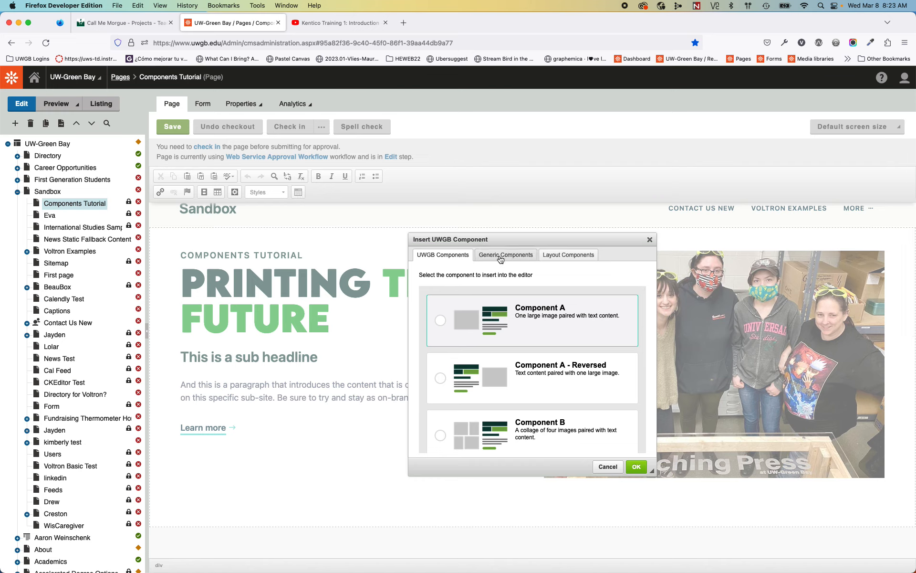
scroll(530, 407, "down", 2)
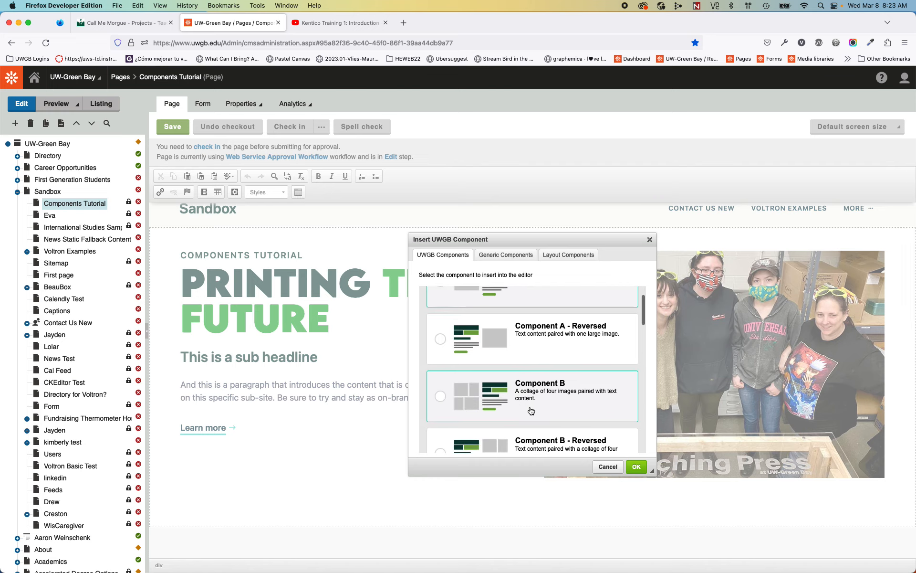
left_click(461, 401)
left_click(636, 466)
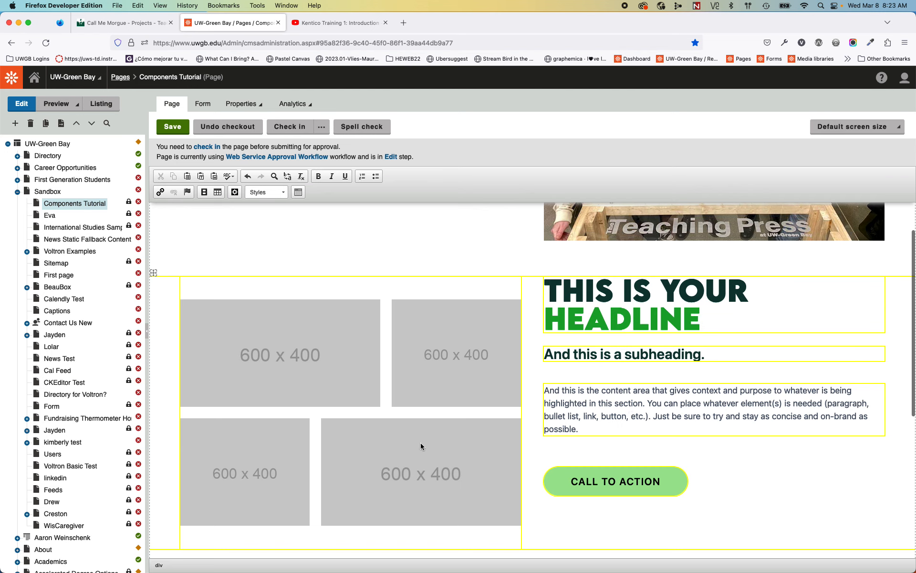
Step: Insert UWGB Component C, the three columns with an image and text, below the collage component
scroll(420, 443, "down", 3)
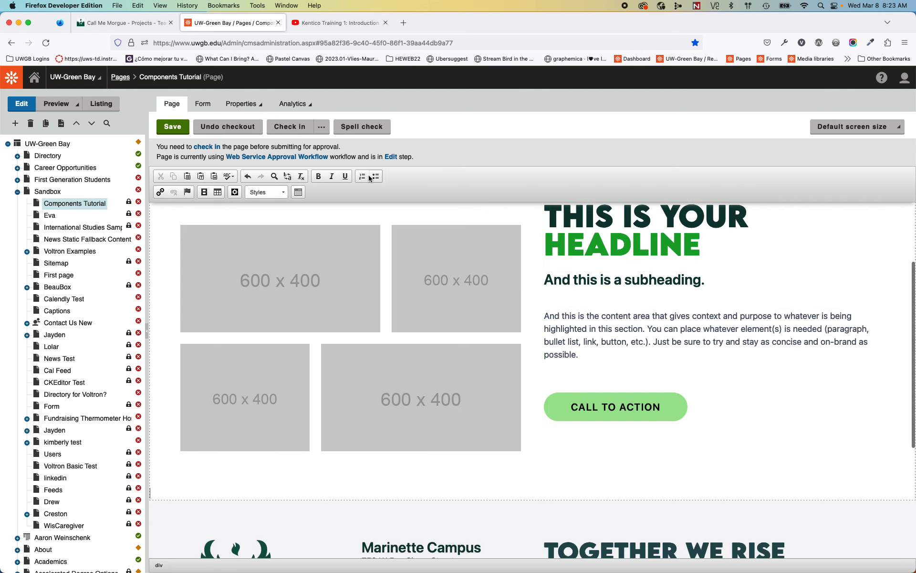
left_click(298, 192)
scroll(529, 389, "down", 3)
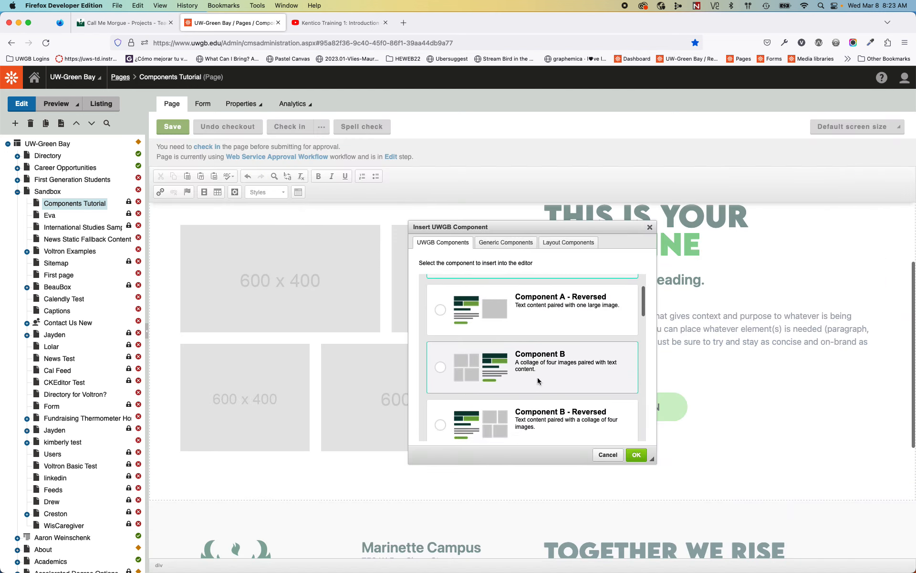
left_click(525, 401)
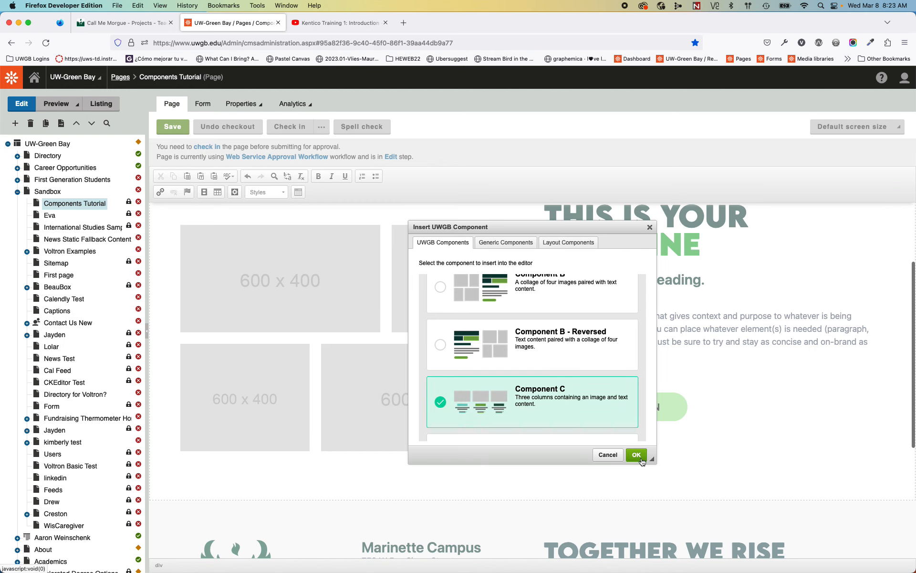
left_click(637, 455)
Step: Insert UWGB Component E, the three columns of facts or accolades, below the three image columns
scroll(436, 437, "down", 3)
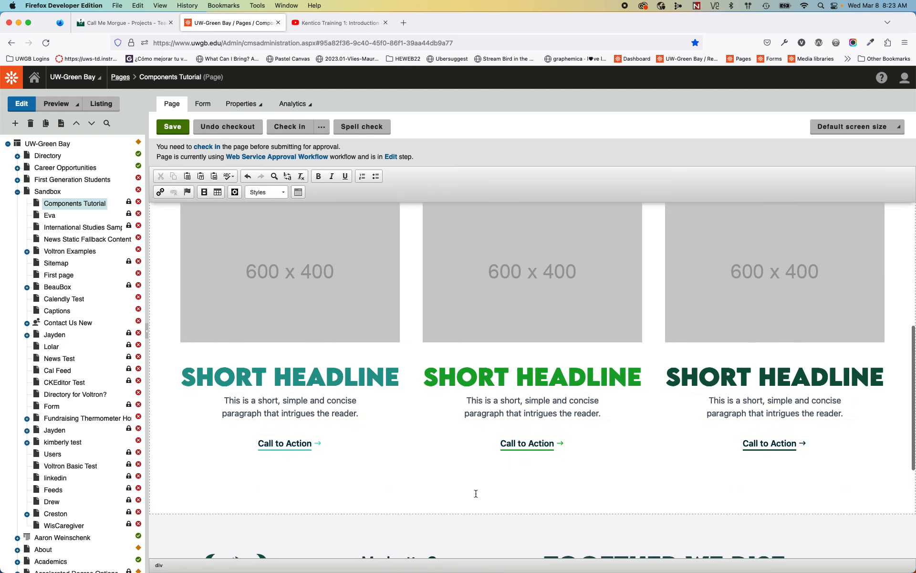
left_click(298, 192)
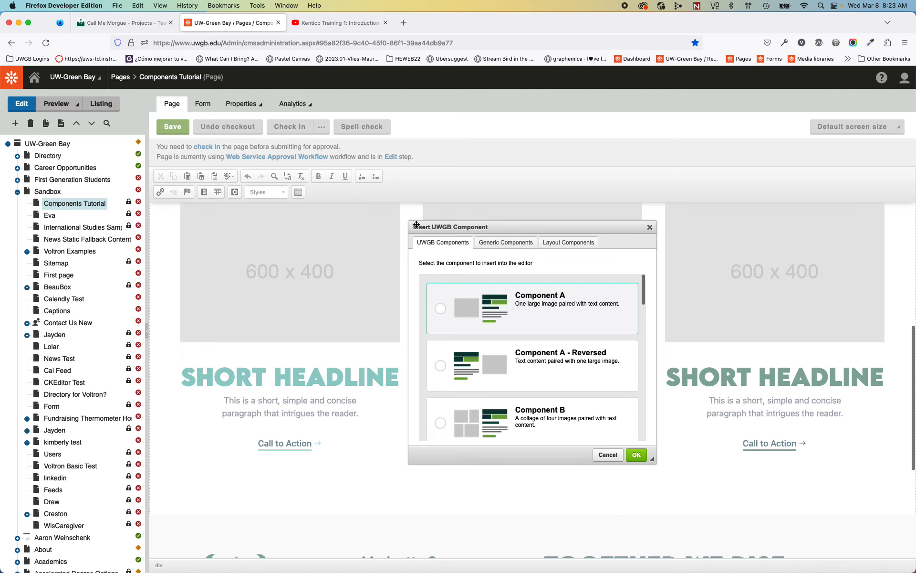
scroll(485, 354, "down", 3)
scroll(484, 354, "down", 3)
left_click(497, 384)
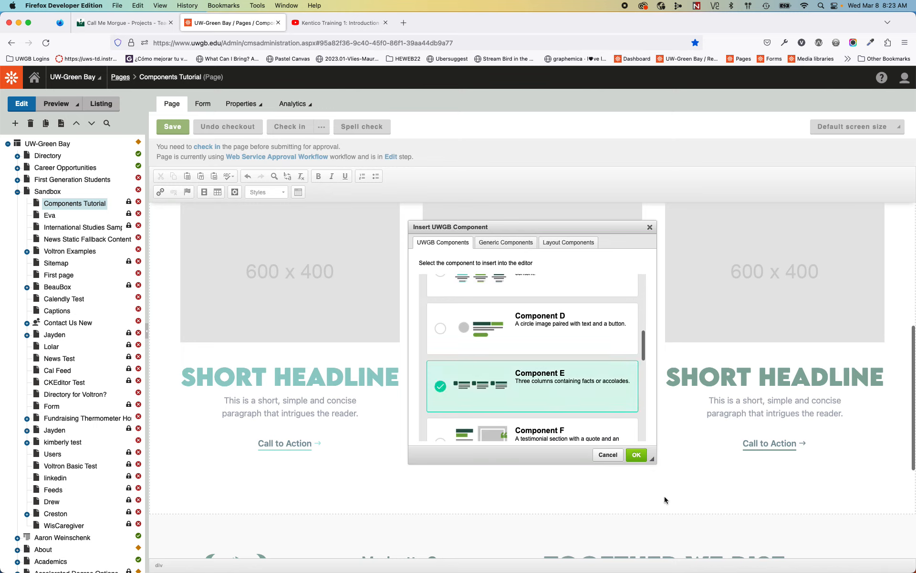
left_click(637, 454)
Step: Select the whole three-column image component between the collage and the facts and delete it
scroll(445, 403, "up", 3)
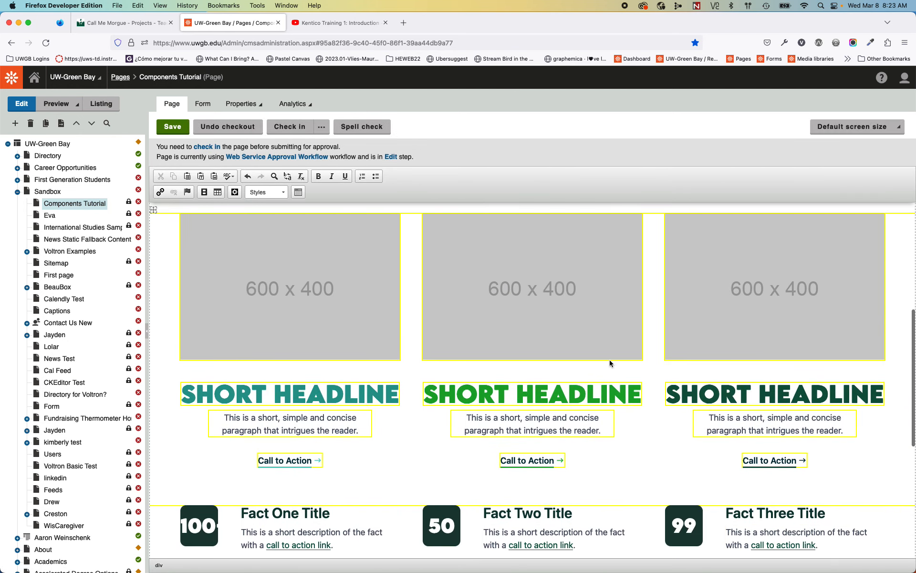
left_click(153, 211)
scroll(165, 223, "up", 4)
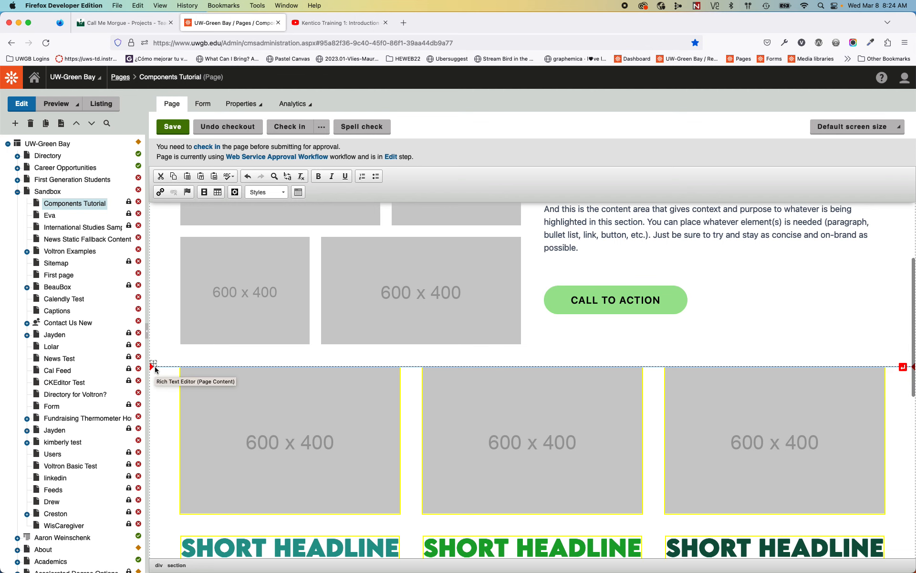
key("BackSpace")
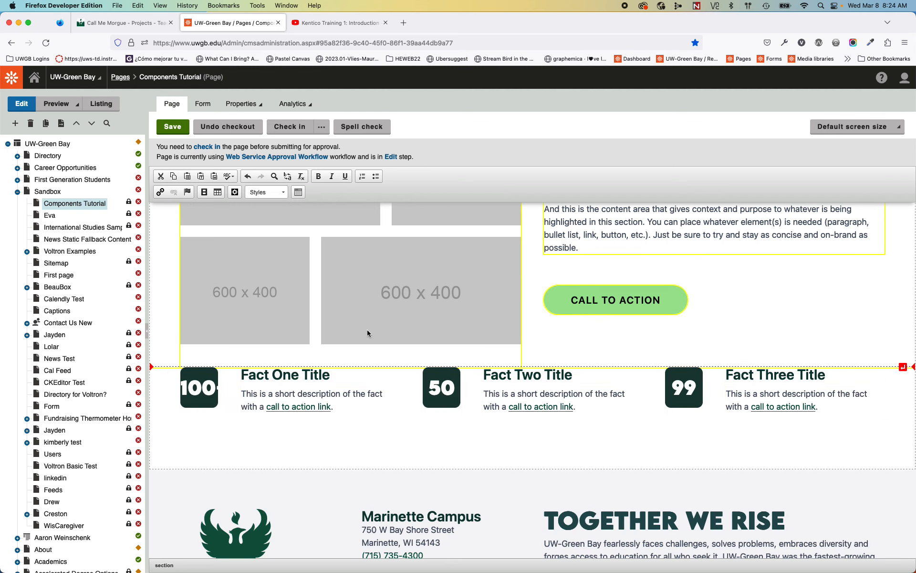
Step: Move the three-column facts component up between the intro component and the image collage component
scroll(271, 303, "up", 5)
scroll(251, 297, "down", 2)
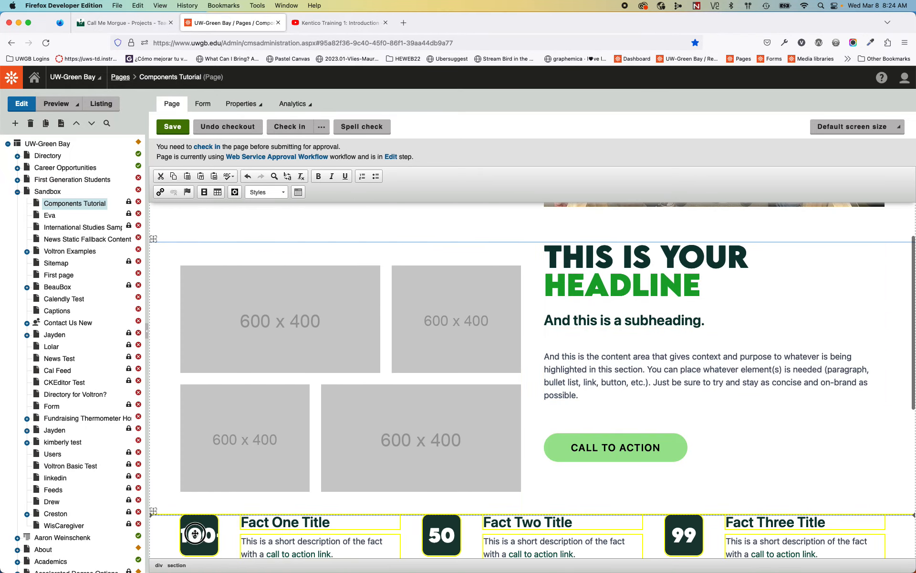
scroll(191, 531, "down", 1)
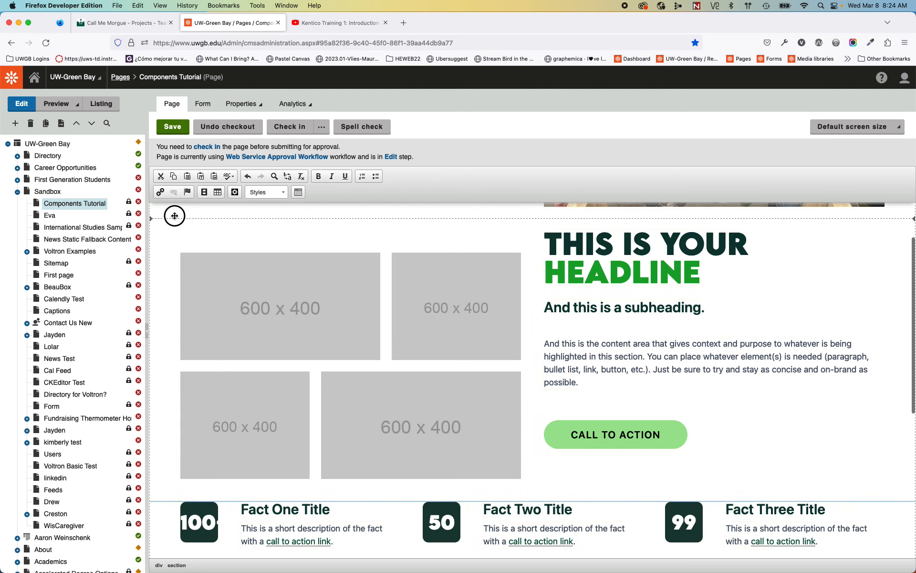
left_click_drag(174, 215, 174, 216)
scroll(756, 403, "up", 5)
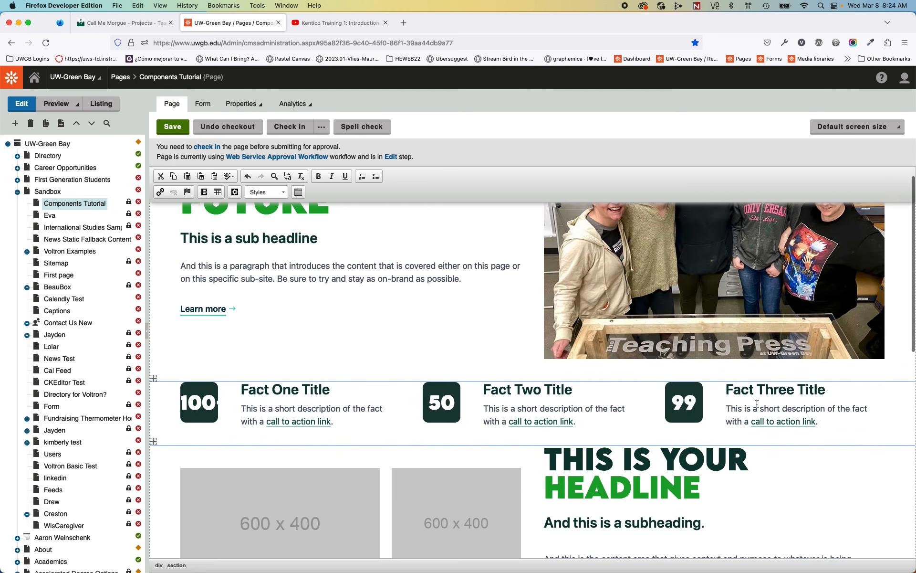
scroll(757, 403, "down", 5)
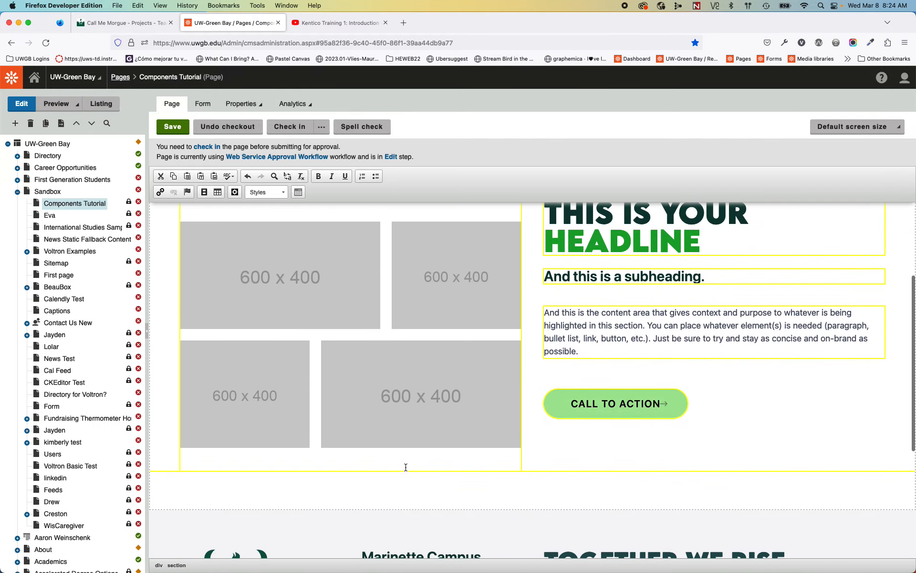
left_click(375, 482)
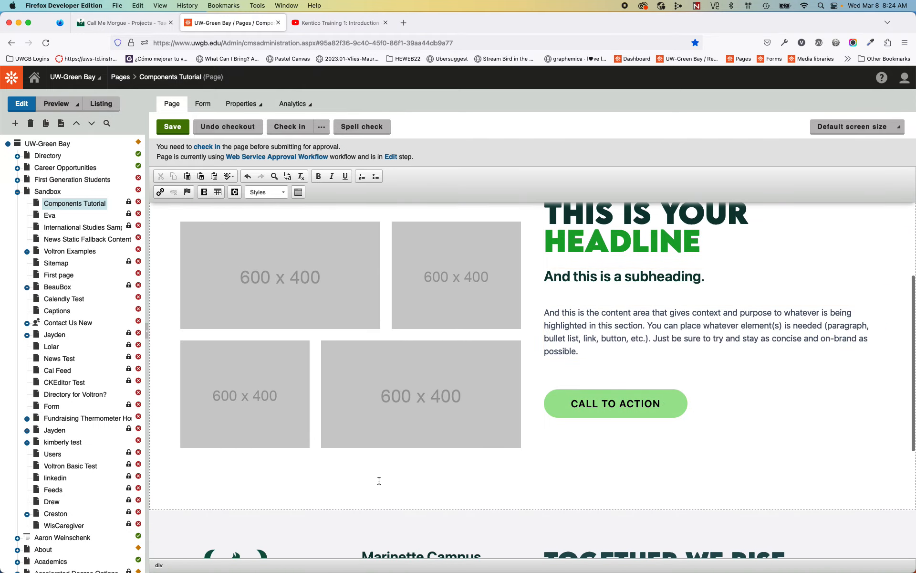
left_click(299, 192)
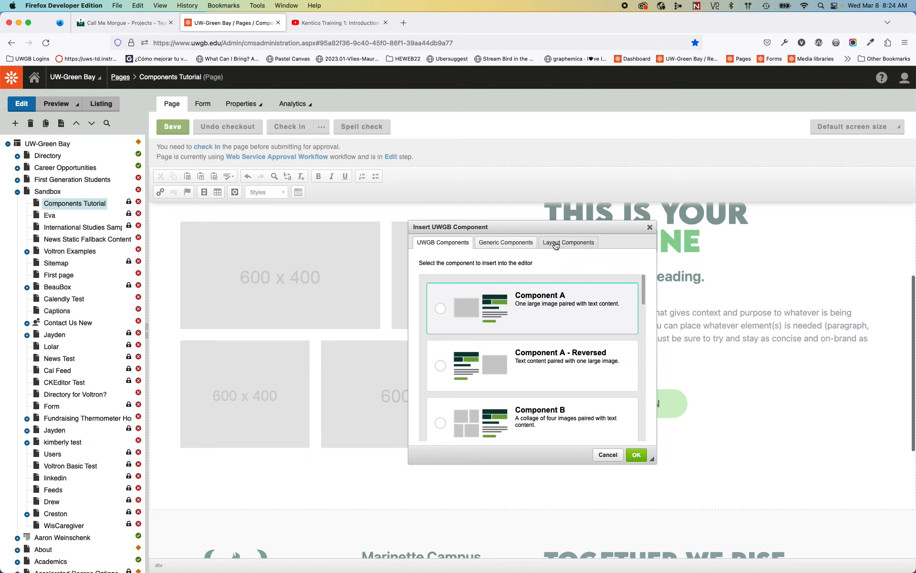
left_click(509, 242)
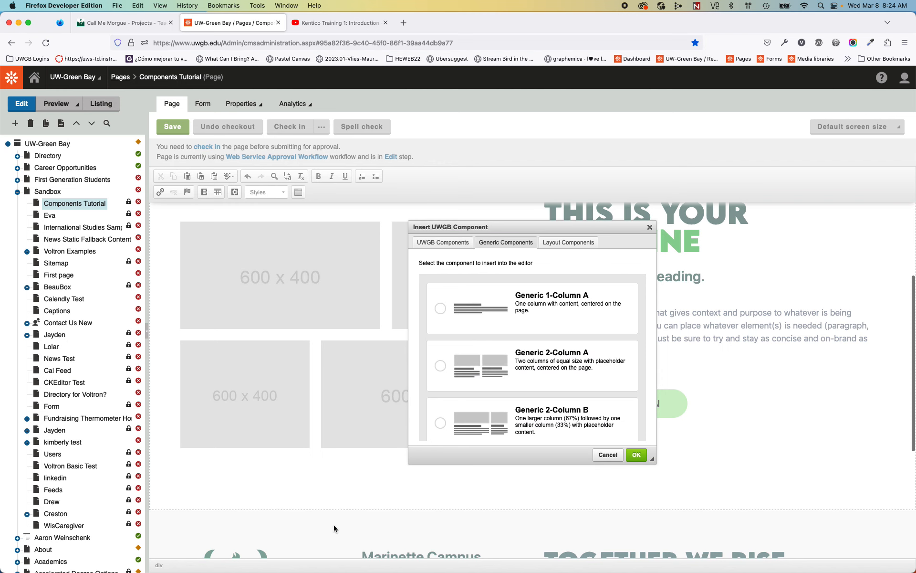
left_click(649, 227)
Step: Examine the page's heading hierarchy, from the main "Printing the Future" headline down to the facts and collage components
scroll(248, 311, "up", 10)
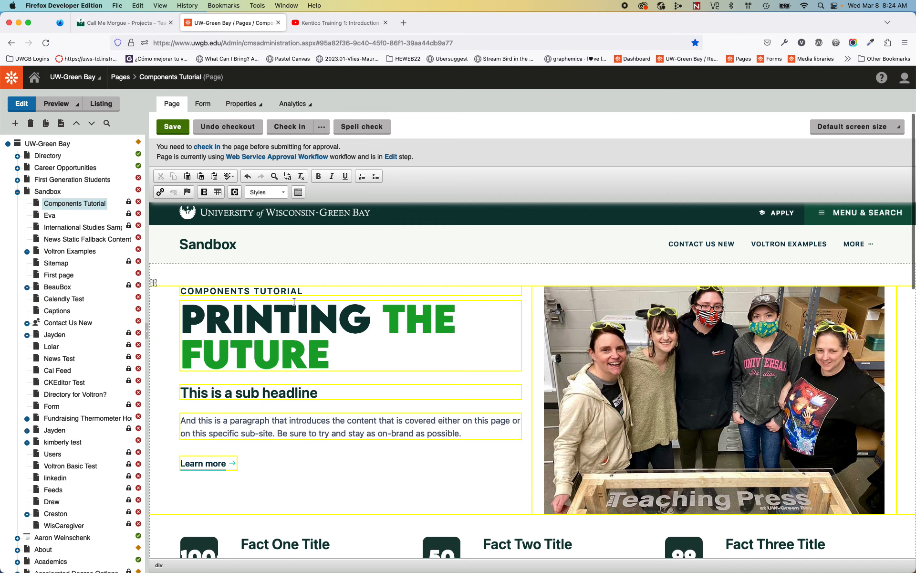
scroll(275, 388, "down", 5)
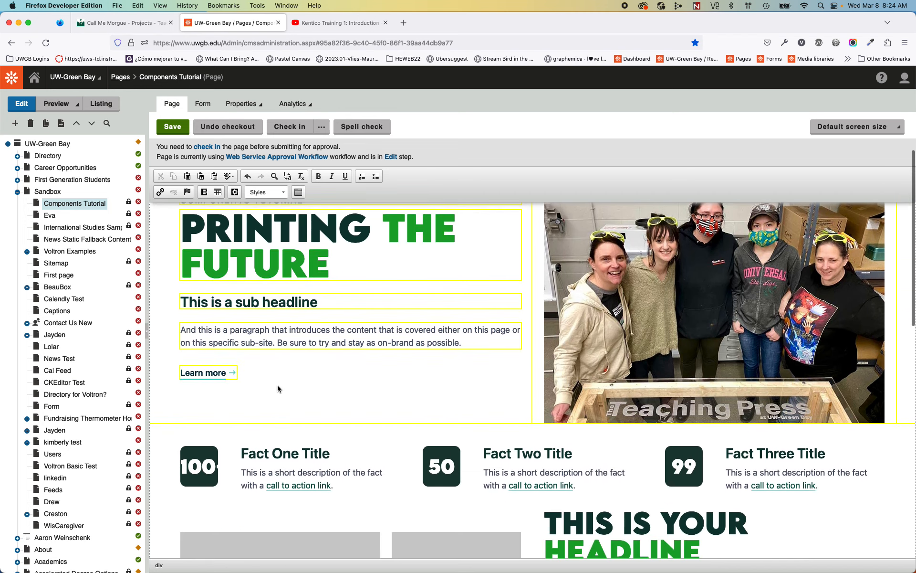
scroll(276, 384, "up", 3)
left_click_drag(332, 285, 150, 252)
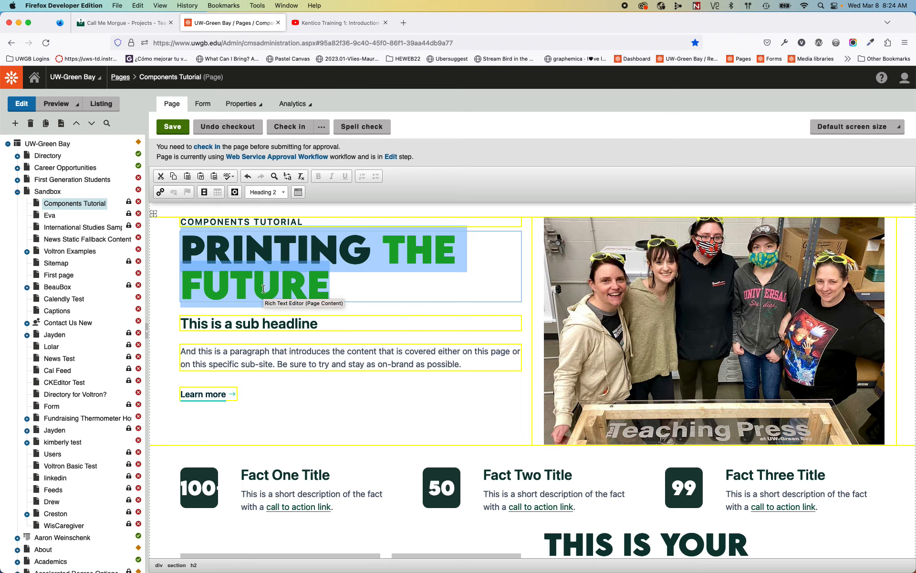
scroll(543, 305, "down", 3)
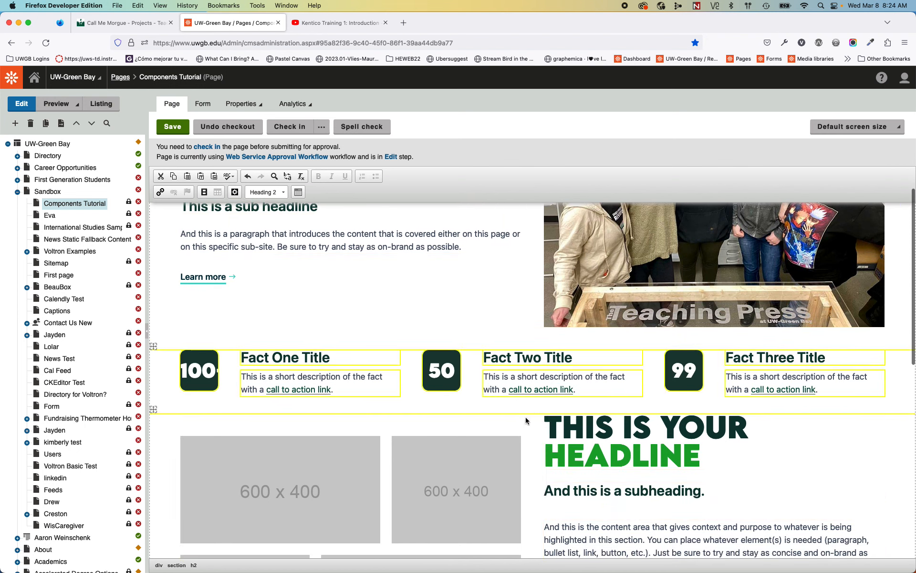
scroll(293, 271, "up", 3)
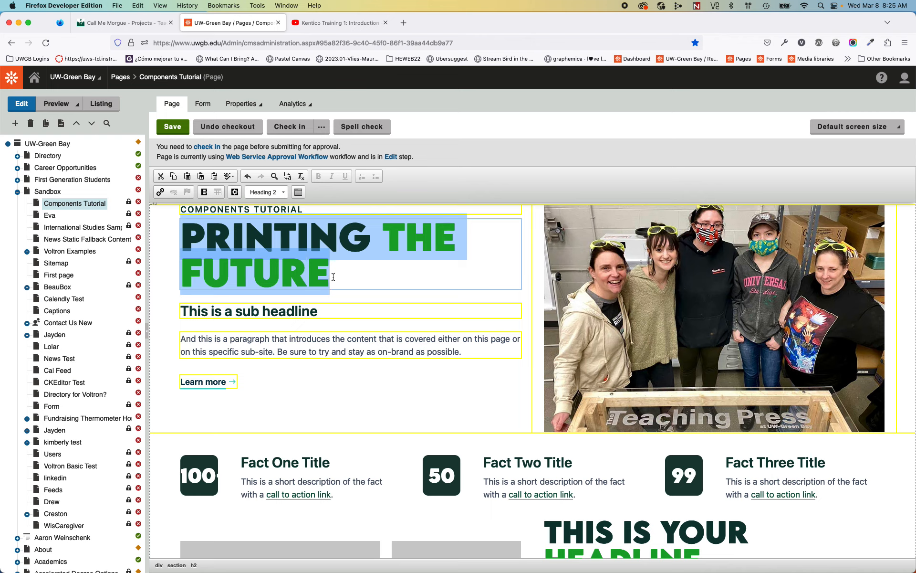
Step: Insert the Generic 1-Column A component in the empty area below the image collage component
scroll(333, 277, "down", 10)
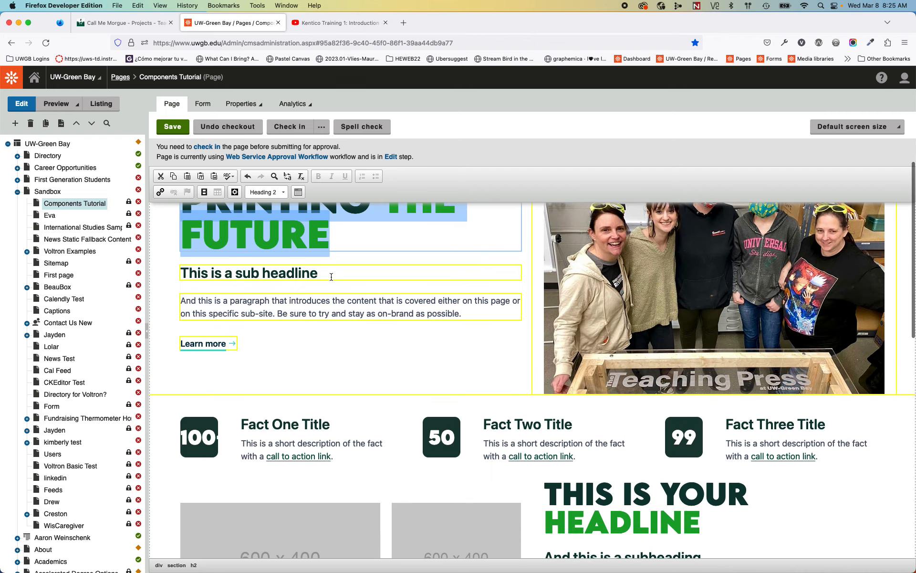
scroll(331, 282, "down", 1)
left_click(349, 374)
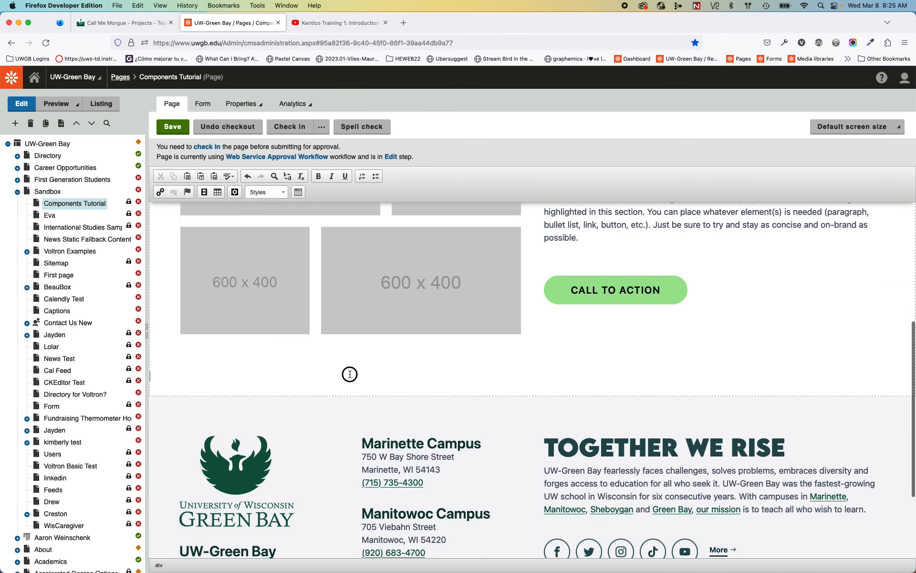
left_click(298, 192)
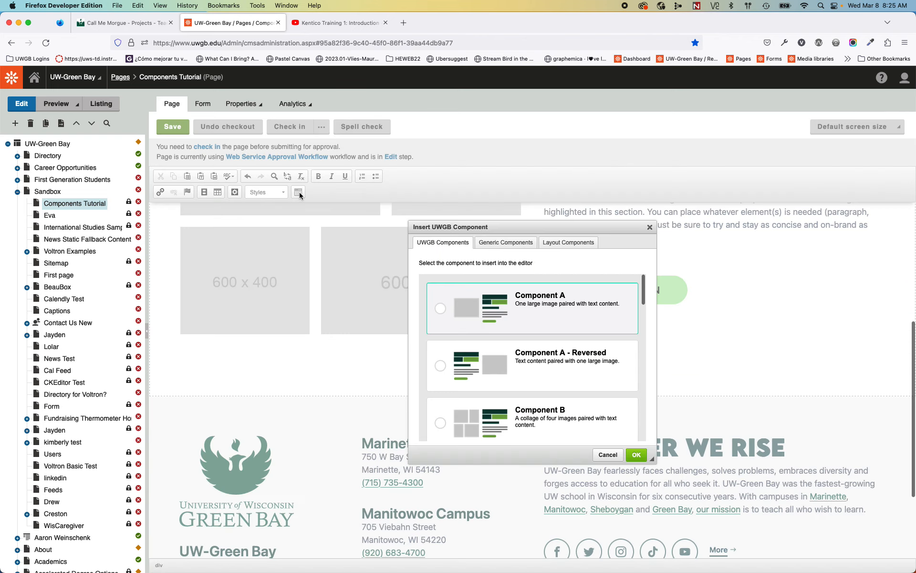
left_click(505, 245)
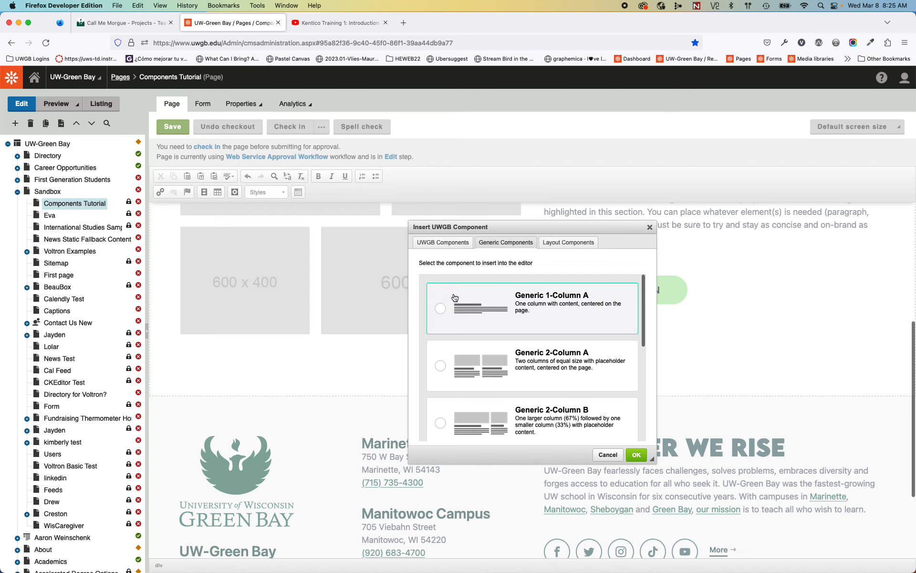
left_click(447, 309)
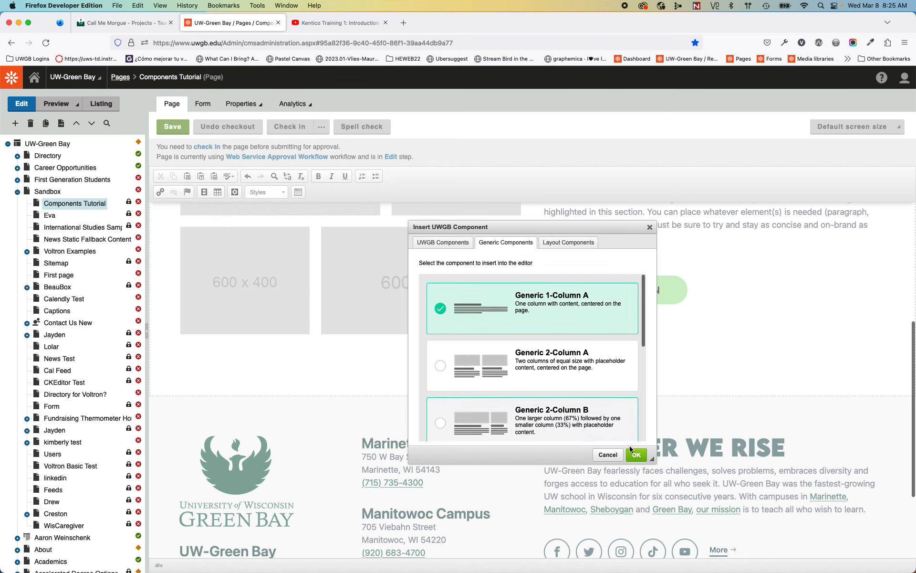
left_click(634, 454)
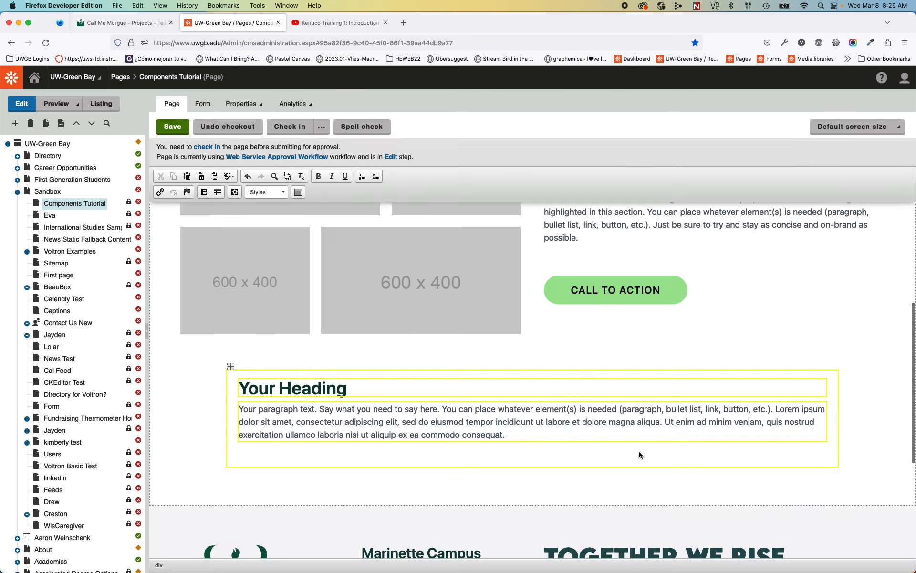
Step: Replace the placeholder heading of the one-column component with "What you need to know"
triple_click(295, 387)
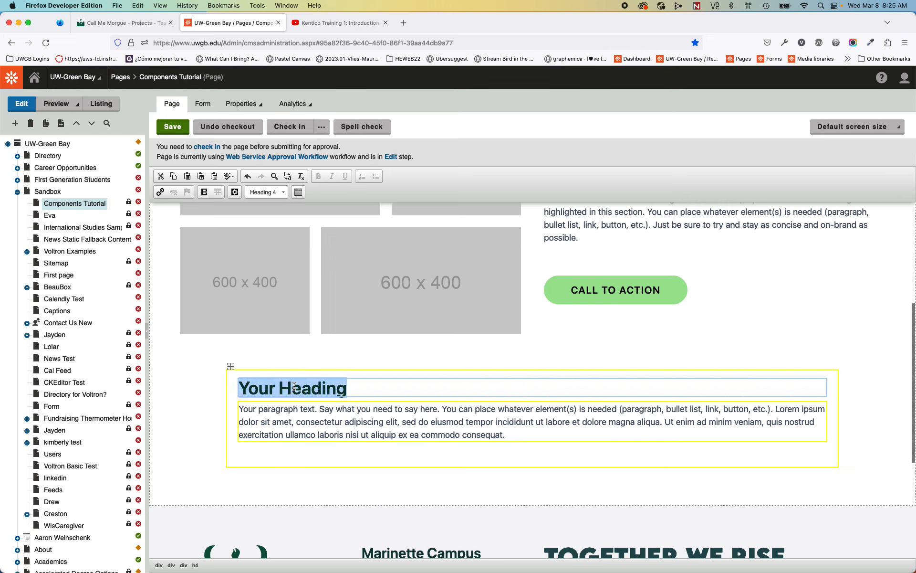
type("What ")
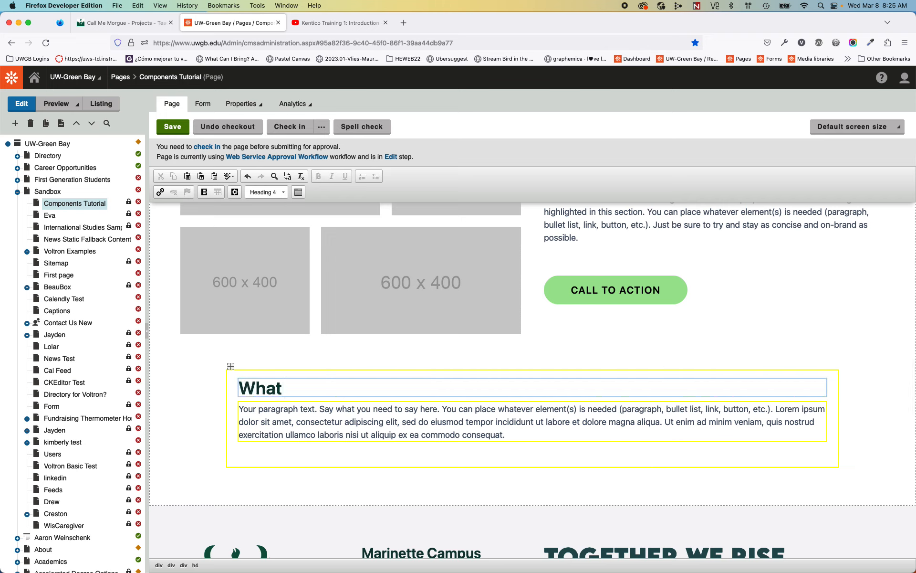
type("you need to know")
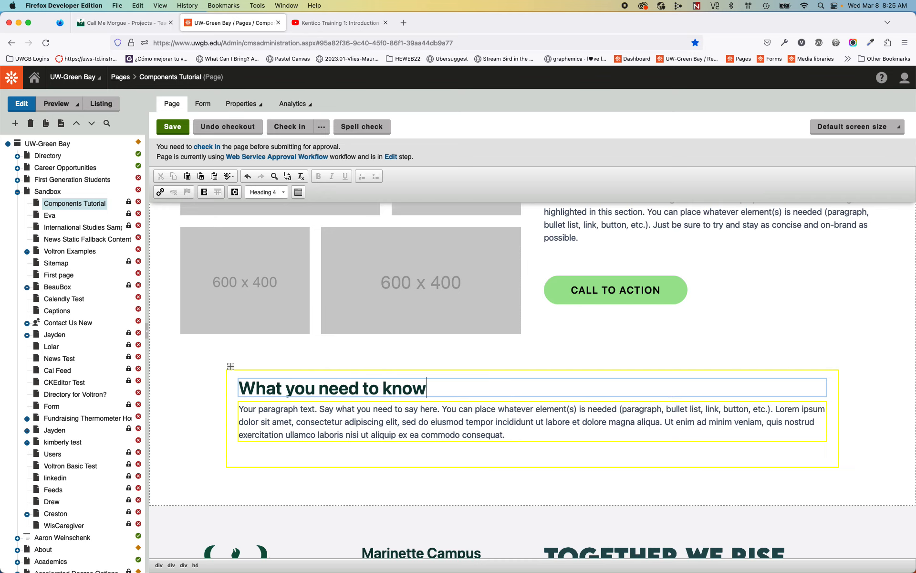
Step: Insert the centered 3 Column Layout A component below the "What you need to know" section
left_click(313, 484)
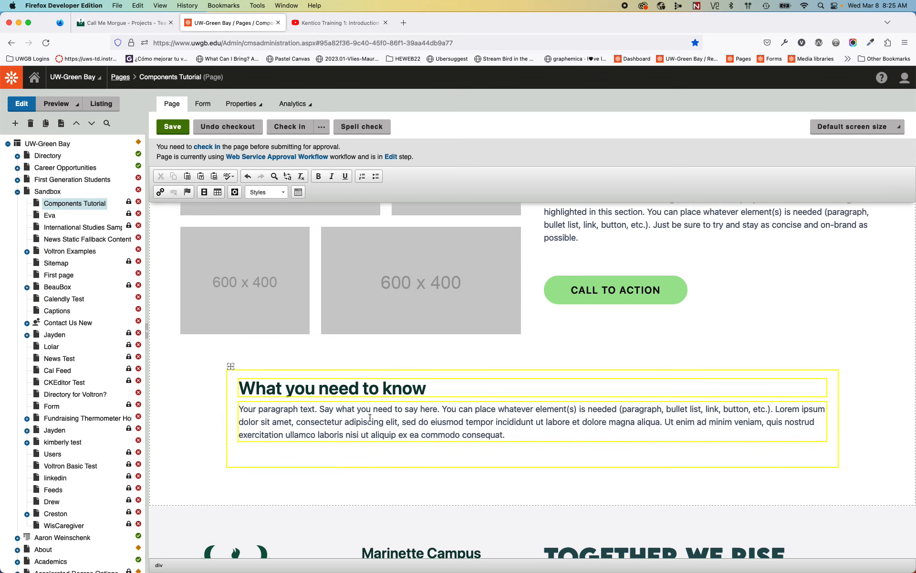
left_click(299, 193)
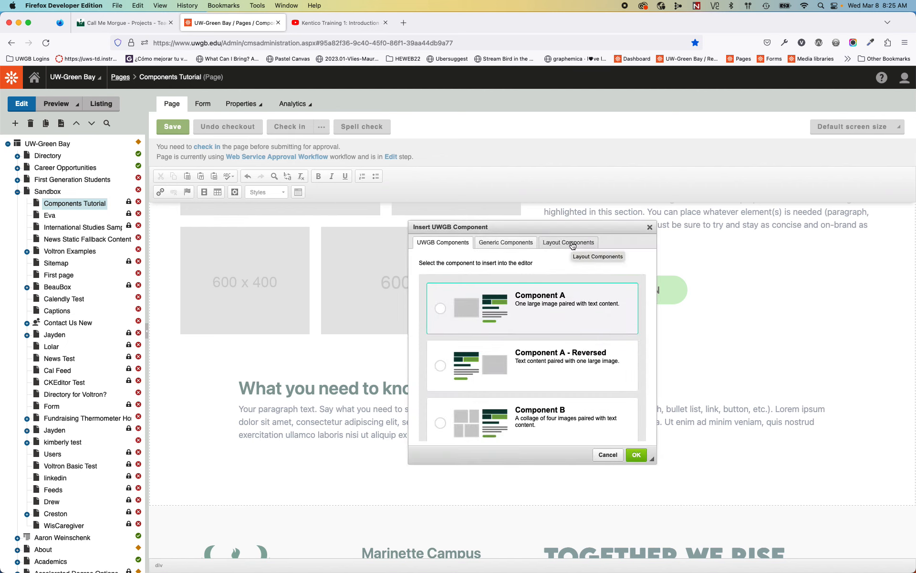
left_click(572, 245)
scroll(577, 327, "down", 6)
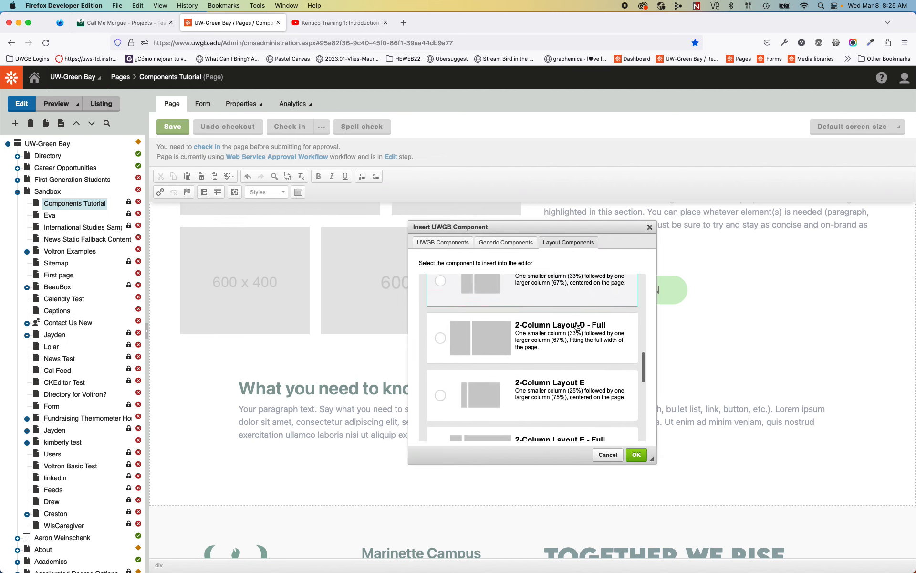
scroll(578, 327, "down", 6)
scroll(575, 331, "up", 2)
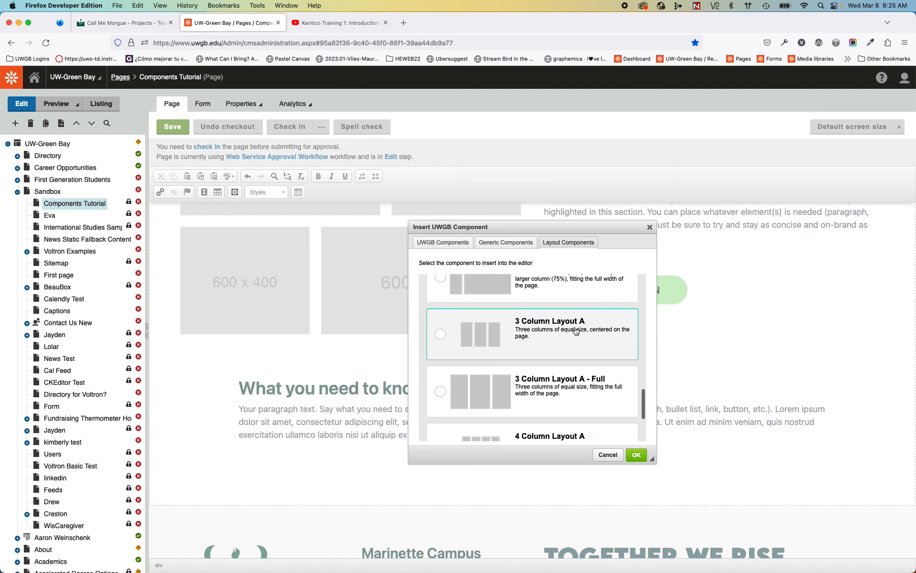
scroll(576, 331, "down", 2)
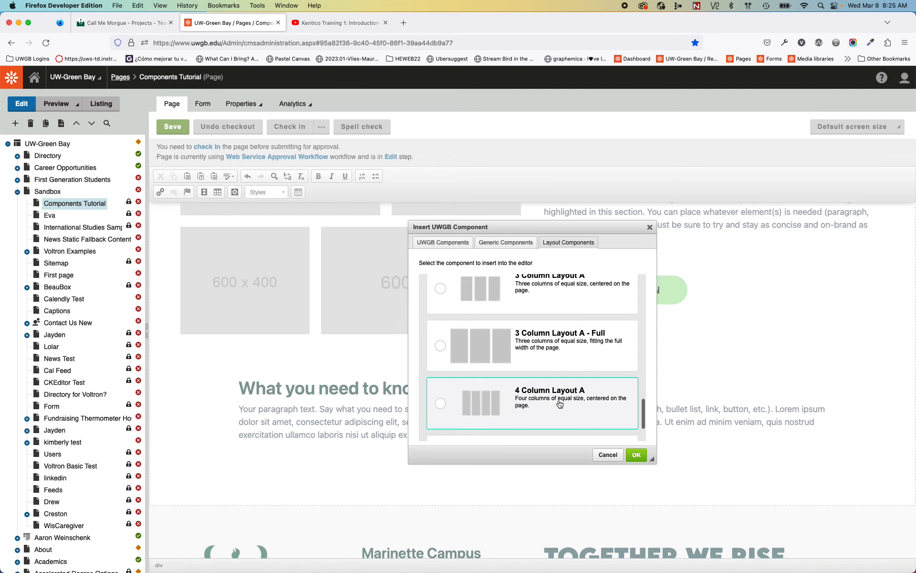
scroll(559, 403, "up", 1)
left_click(442, 339)
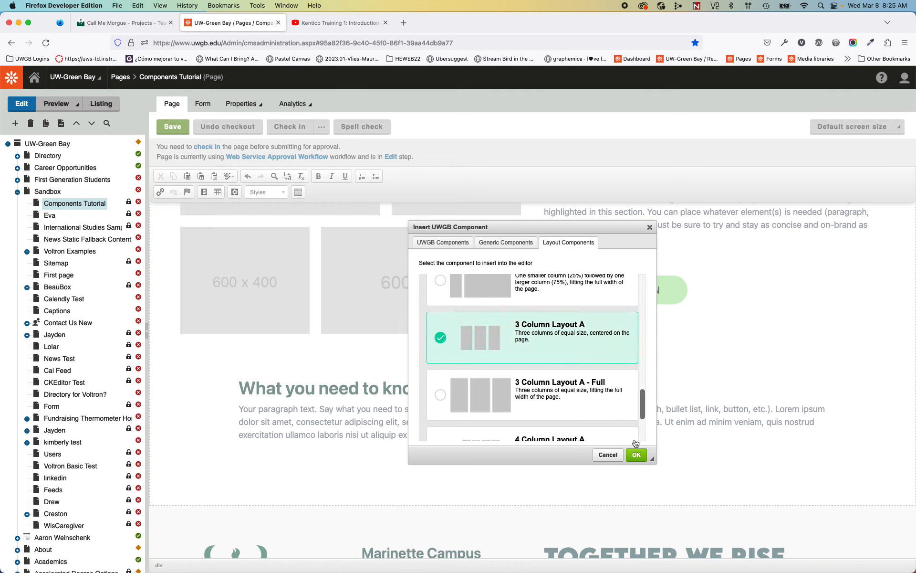
left_click(637, 454)
scroll(433, 461, "down", 3)
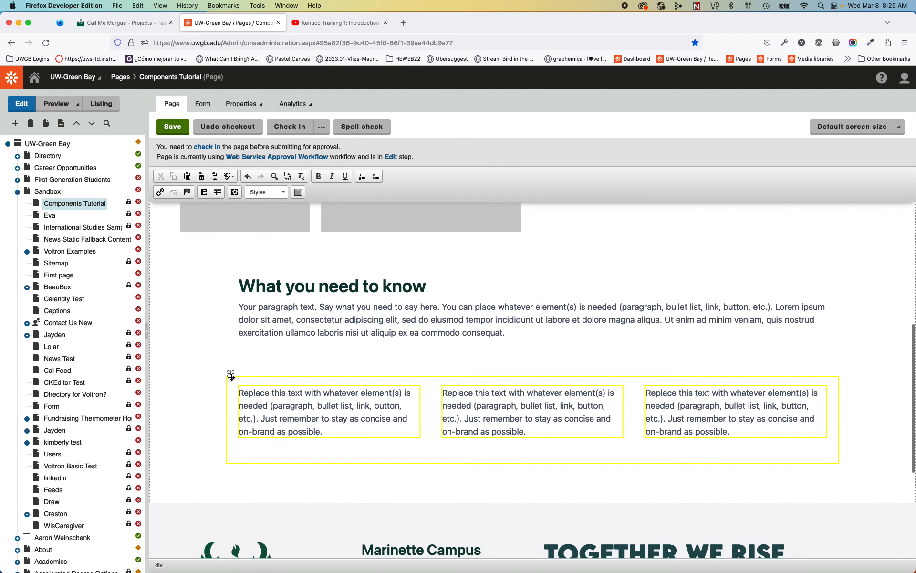
Step: Add a separate line reading "Item 1" above the placeholder text in the first of the three columns
left_click(282, 388)
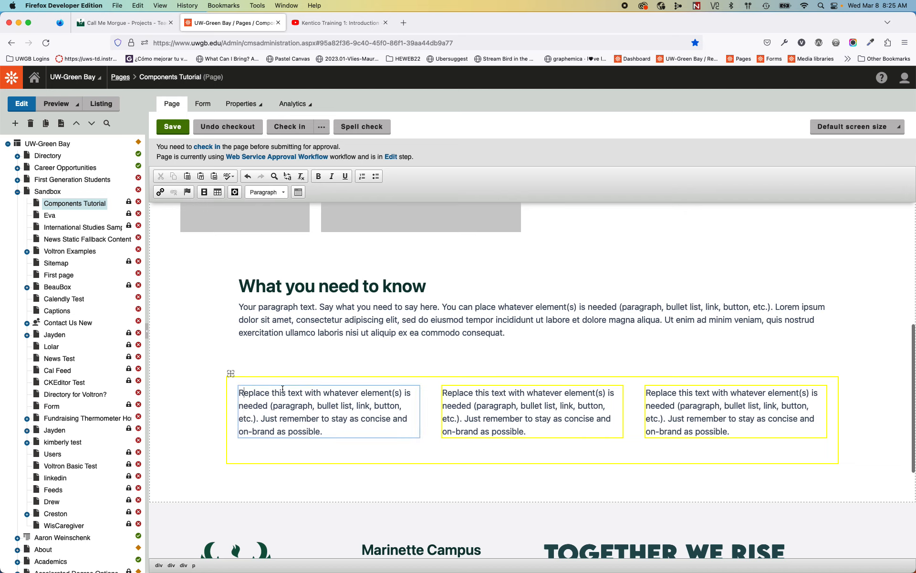
left_click(303, 285)
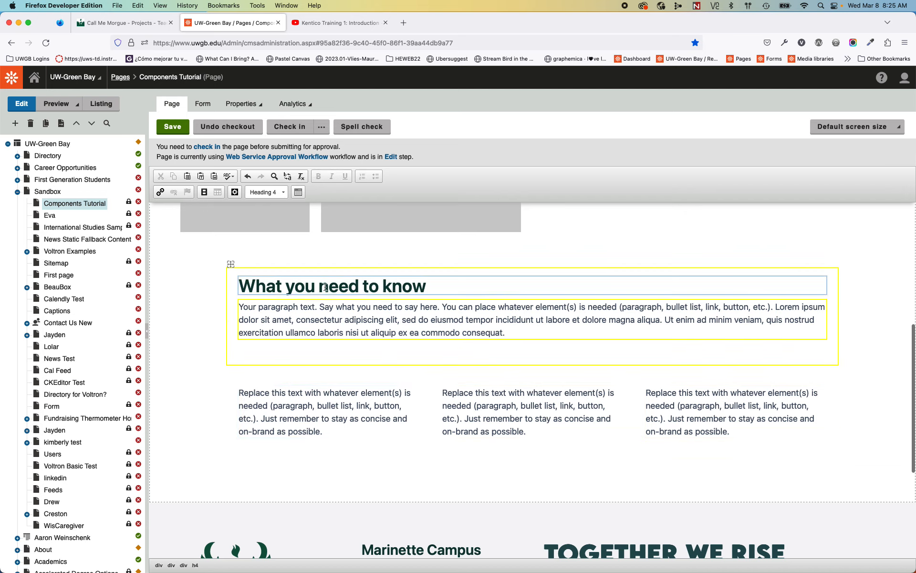
left_click(241, 392)
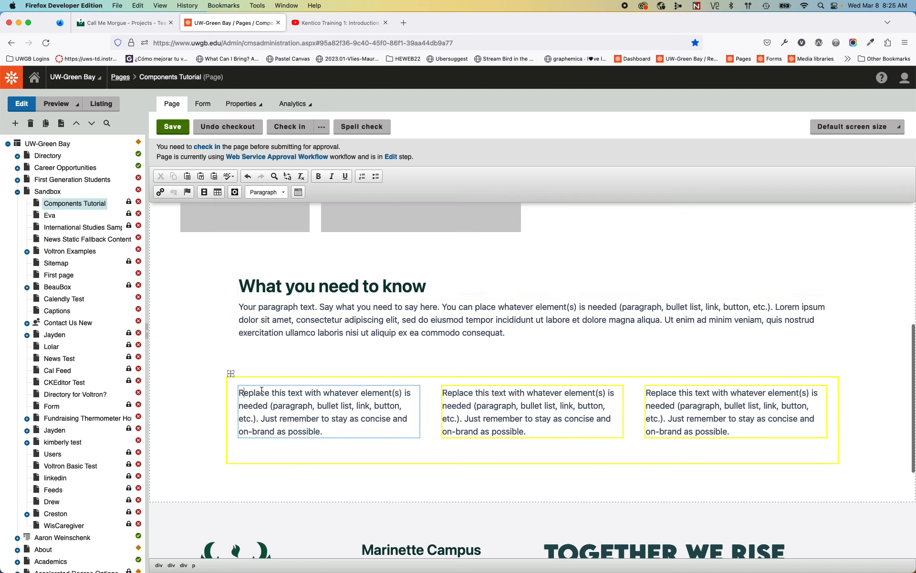
key("Return")
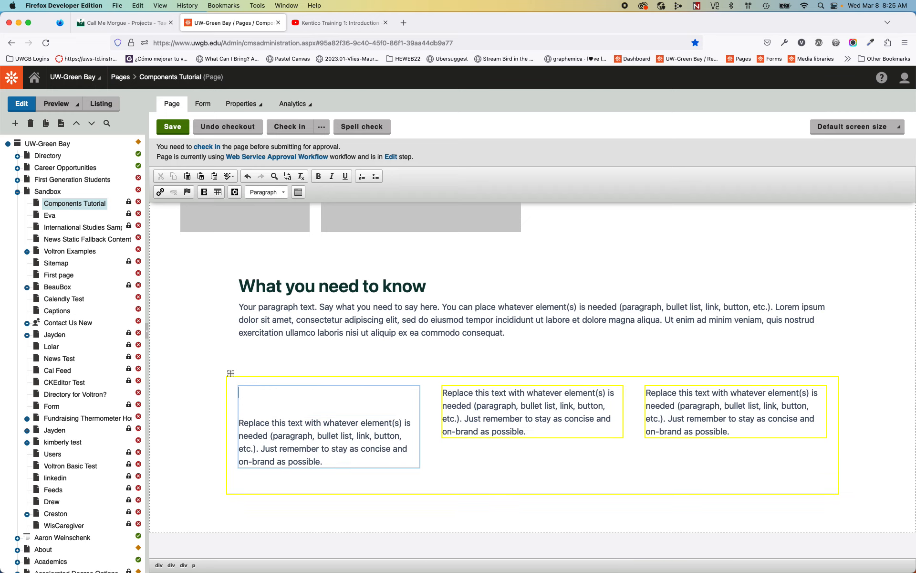
type("Su")
key("BackSpace")
key("BackSpace")
Step: Format the "Item 1" line in the first column as Heading 5
left_click_drag(267, 394, 237, 393)
left_click(283, 192)
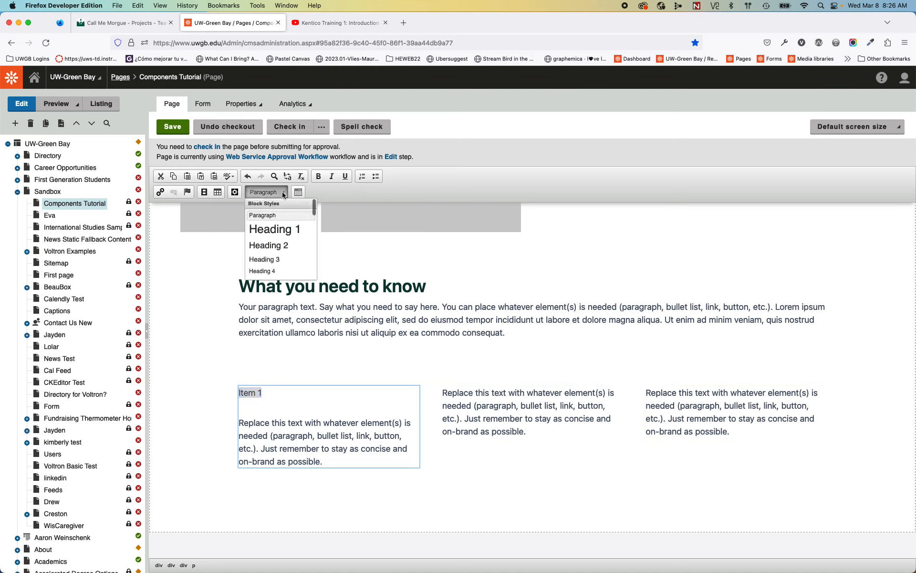
scroll(288, 257, "down", 2)
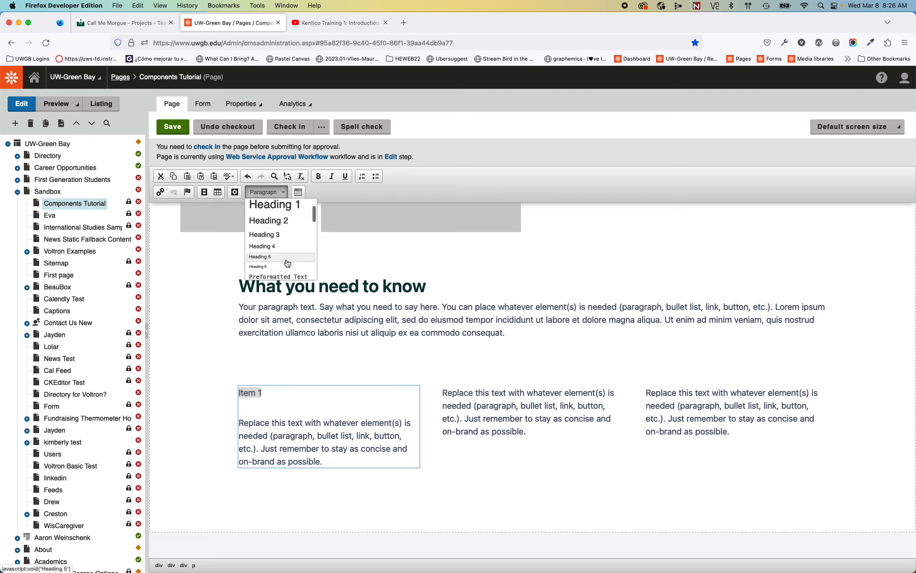
left_click(288, 262)
Step: Copy the first column's heading and paragraph and replace the placeholder text in the second and third columns with them
left_click(328, 448)
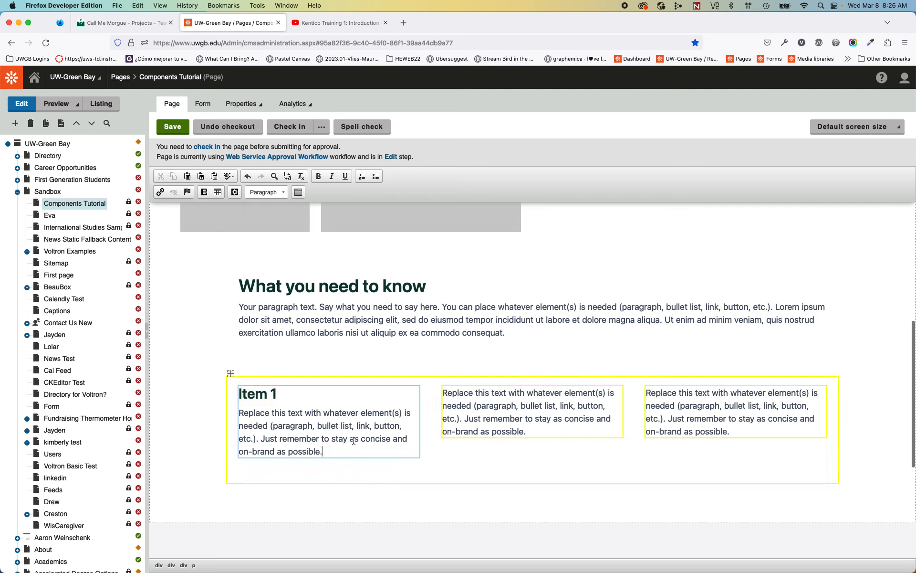
key("super+a")
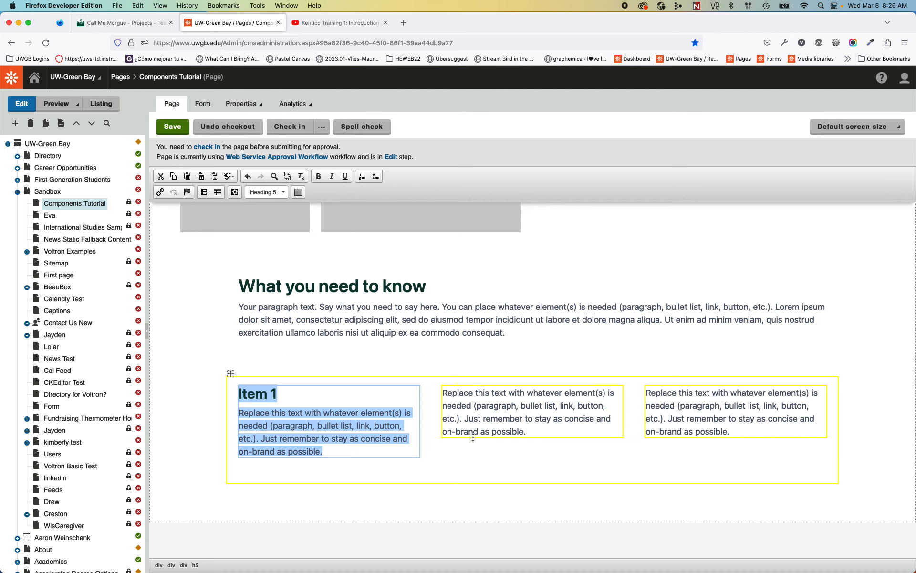
left_click(494, 430)
key("super+a")
type("Item 1 Replace this text with whatever element(s) is needed (paragraph, bullet list, link, button, etc.). Just remember to stay as concise and on-brand as possible.")
left_click(727, 436)
key("super+a")
type("Item 1 Replace this text with whatever element(s) is needed (paragraph, bullet list, link, button, etc.). Just remember to stay as concise and on-brand as possible.")
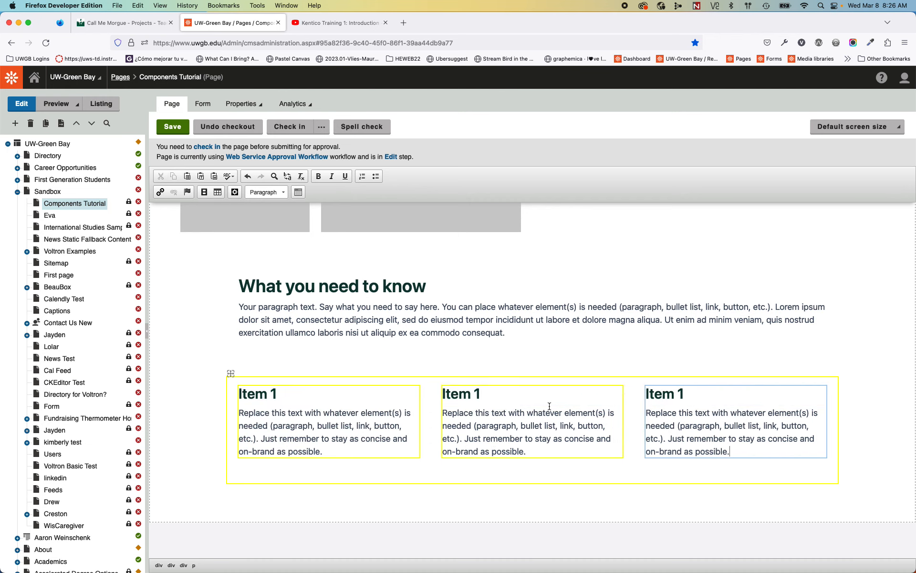
Step: Copy the three-column component with the "Item 1" texts and paste the duplicate directly below it as a second row
left_click(231, 374)
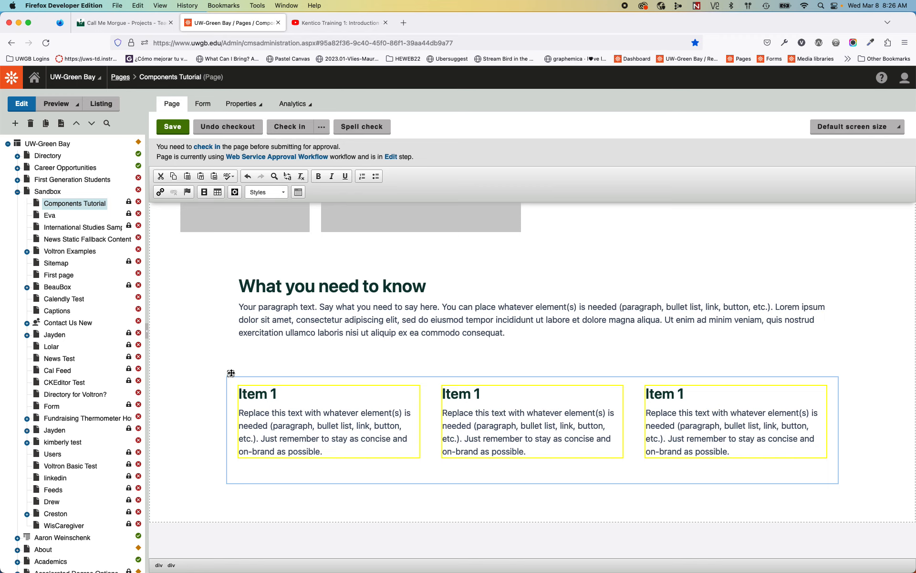
left_click(230, 373)
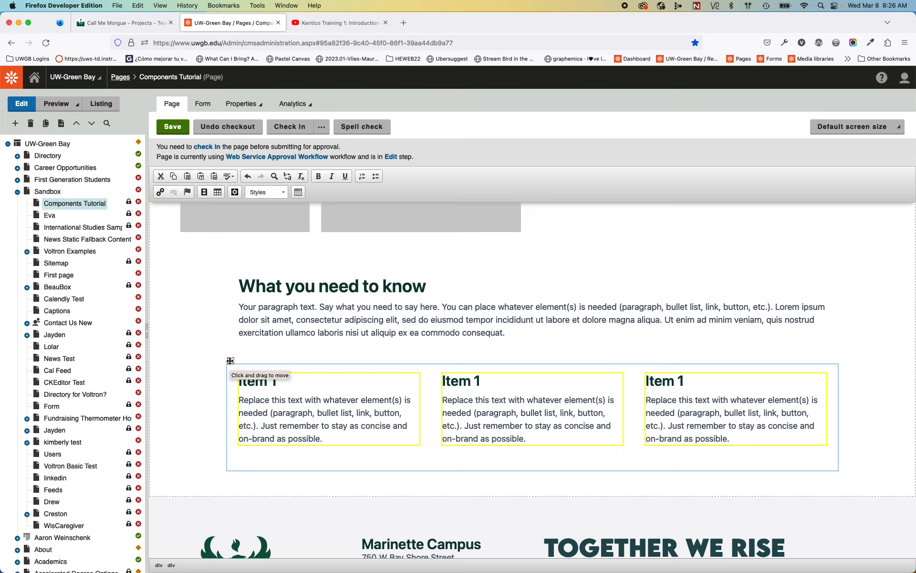
left_click(245, 481)
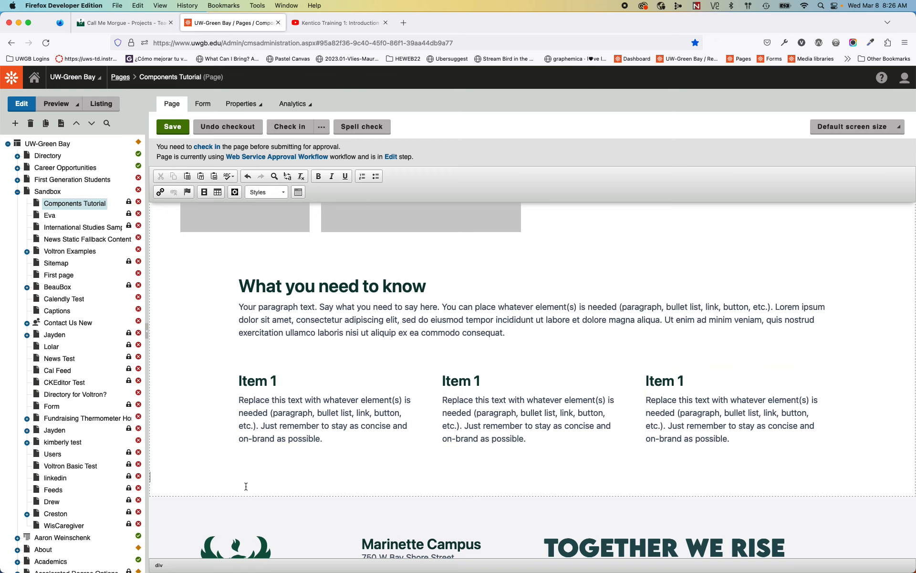
key("super+v")
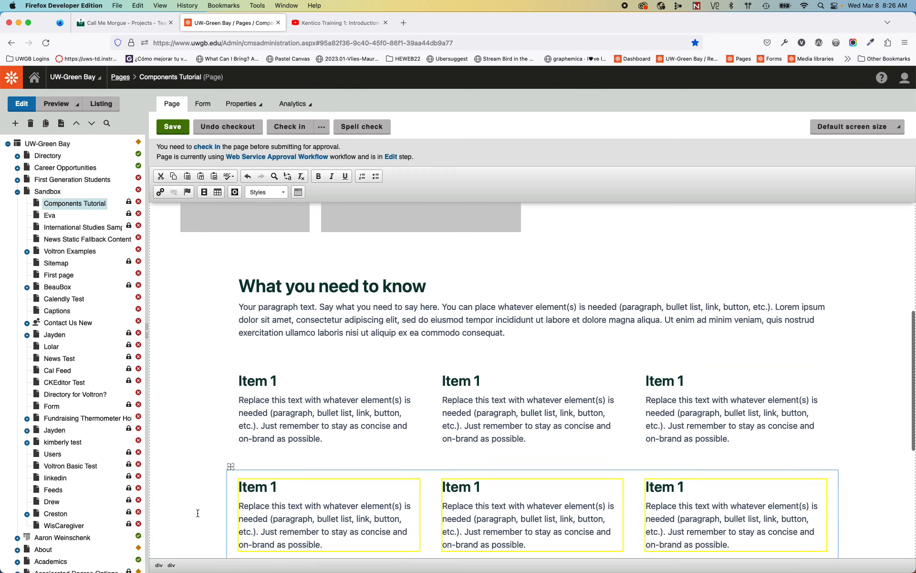
Step: Insert UWGB Component D, the circle image paired with text and a button, below the second three-column row
scroll(522, 486, "down", 3)
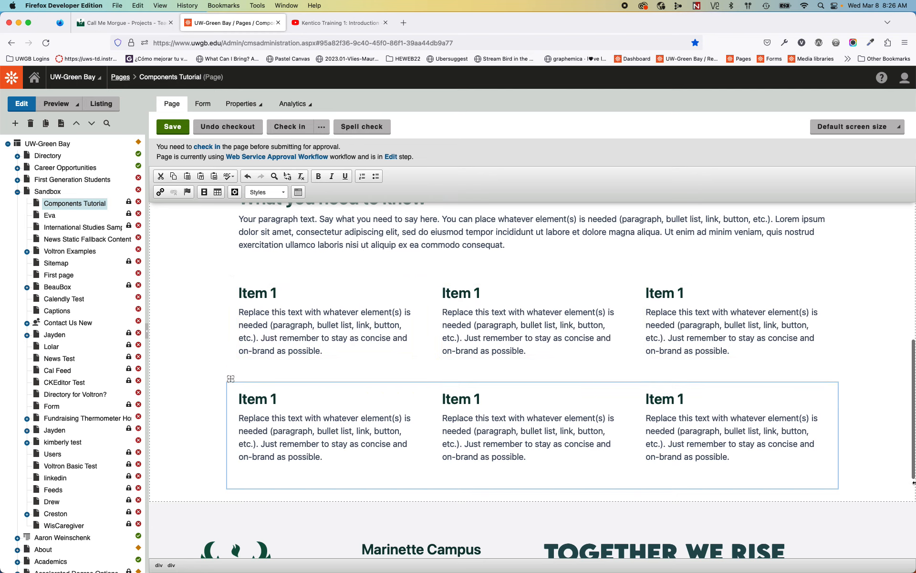
left_click(812, 492)
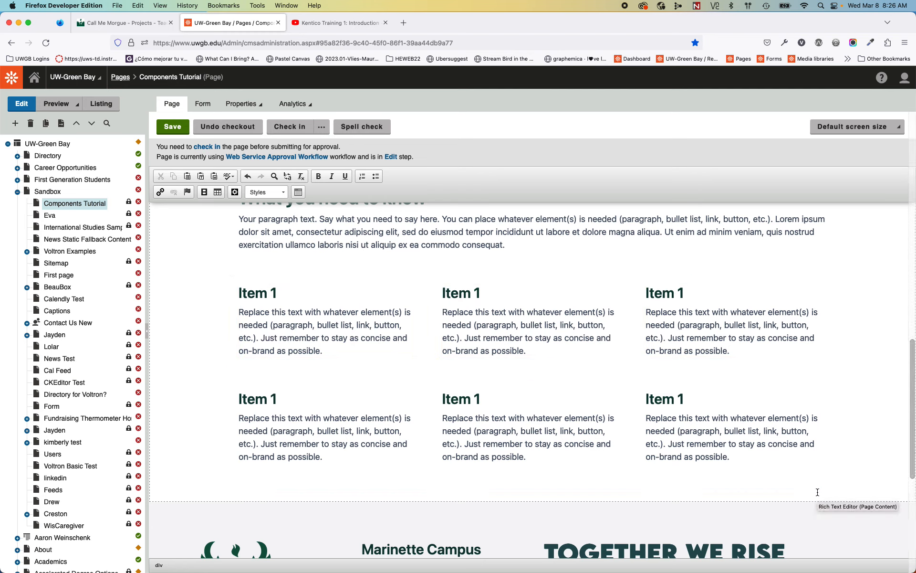
left_click(298, 192)
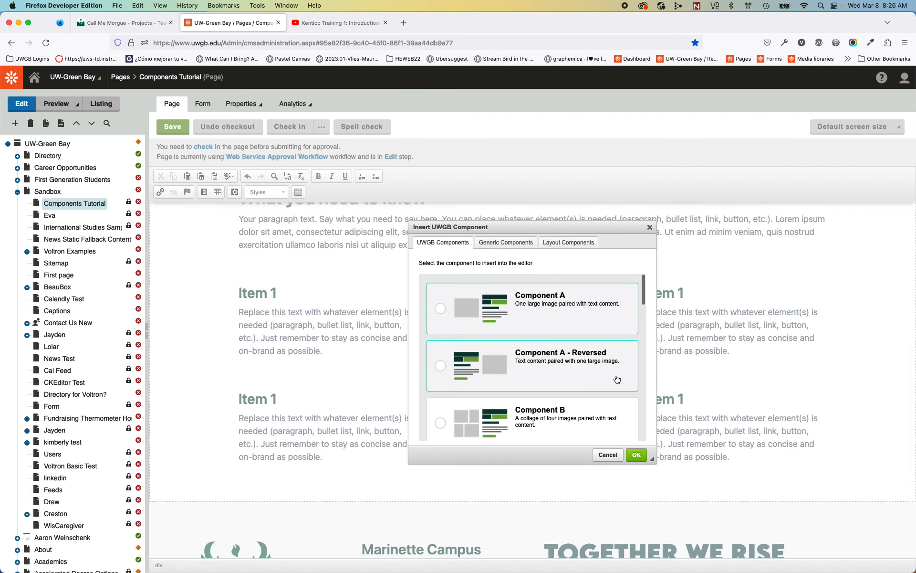
scroll(437, 327, "down", 10)
left_click(440, 302)
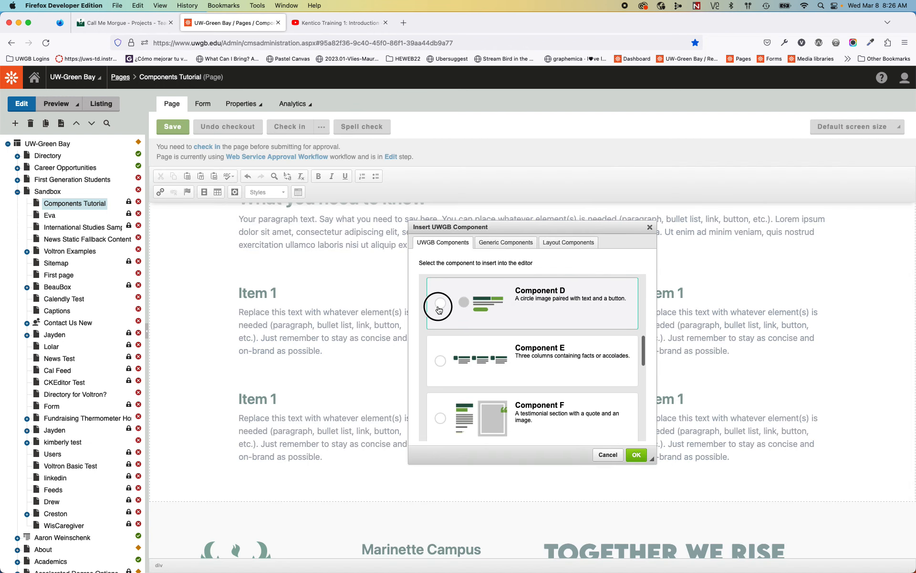
left_click(636, 454)
Step: Change the two-tone headline of the circle-image component to "NEED HELP?", keeping the second word in the accent color
scroll(615, 478, "down", 1)
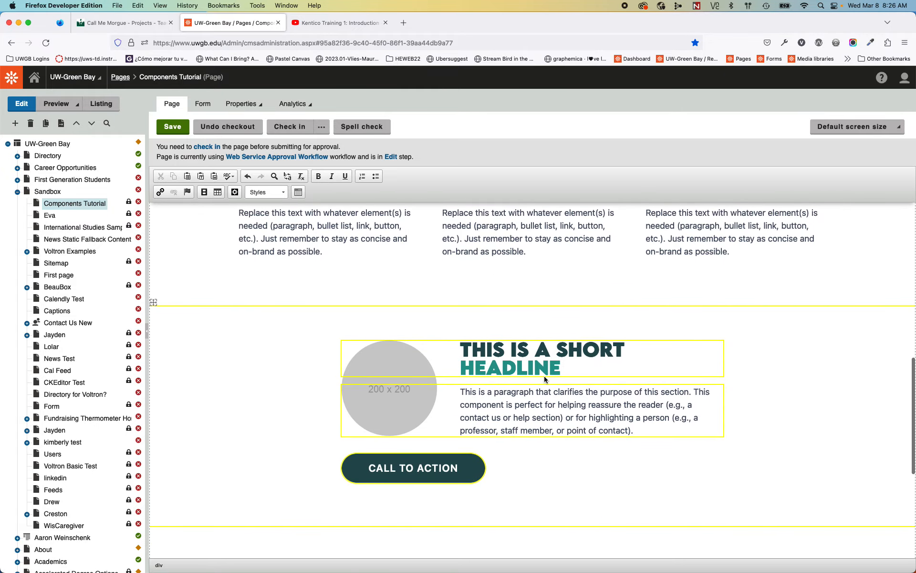
left_click(541, 350)
left_click_drag(625, 350, 456, 344)
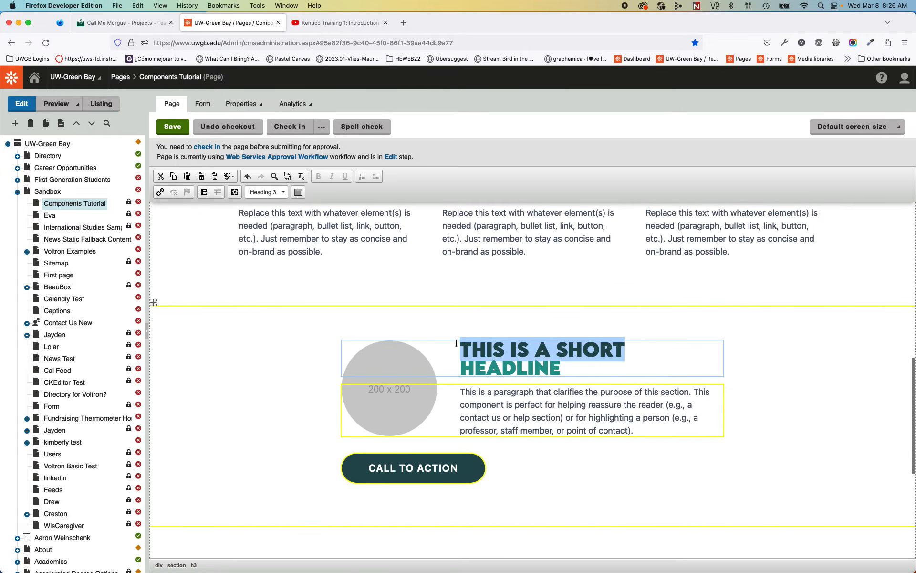
type("NEED")
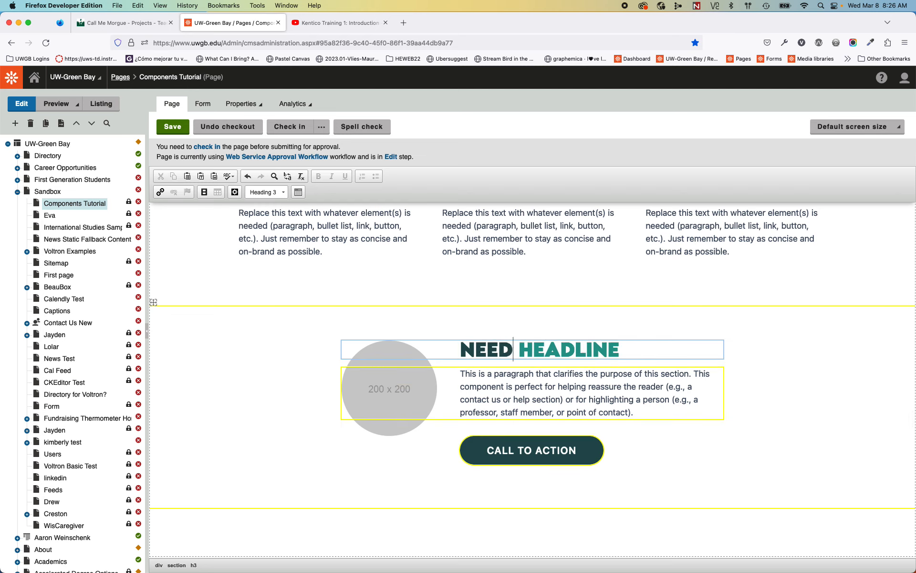
key("Right")
key("Right")
key("Right")
key("Left")
key("shift+Right")
key("shift+Right")
key("shift+Right")
key("shift+Right")
key("shift+Right")
key("shift+Right")
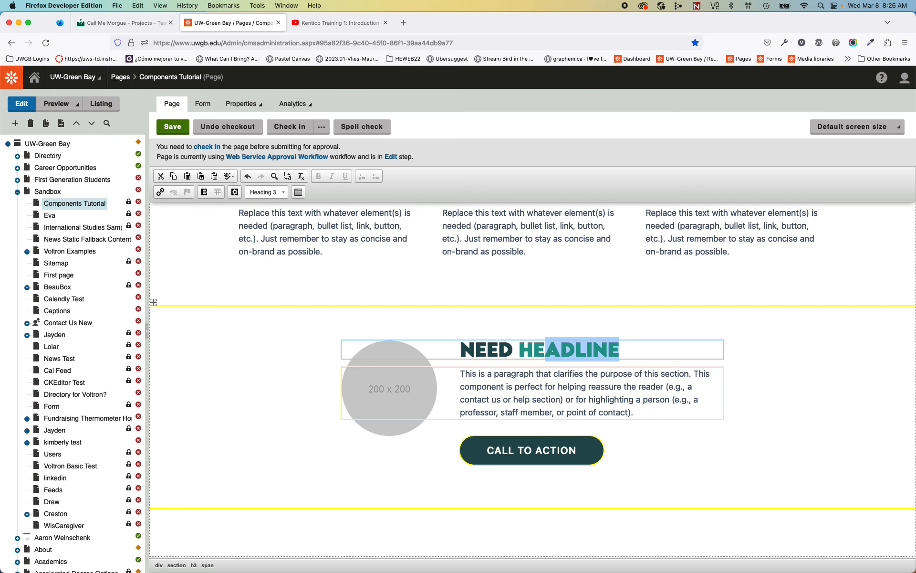
type("LE")
key("BackSpace")
type("P?")
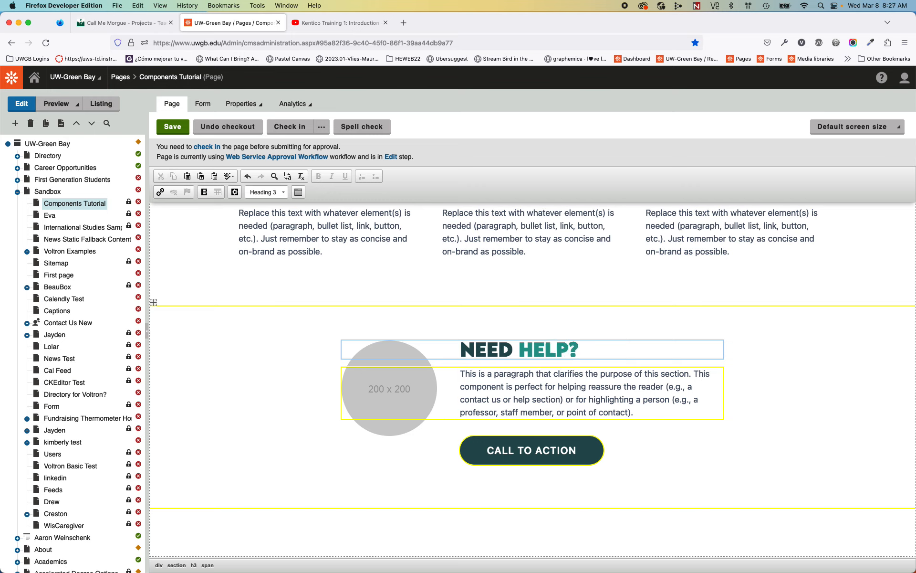
Step: Replace the "CALL TO ACTION" button label under the "NEED HELP?" paragraph with "CONTACT US"
left_click(665, 410)
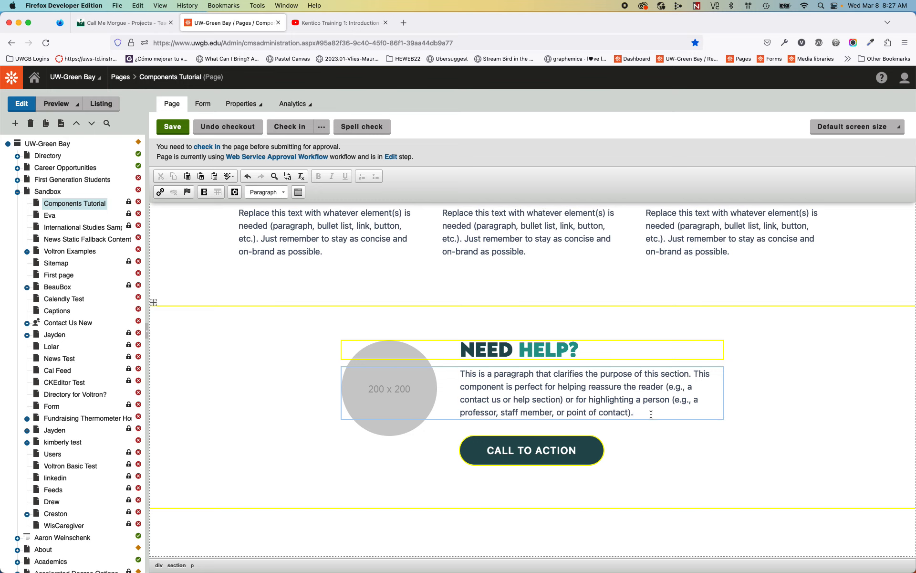
key("Right")
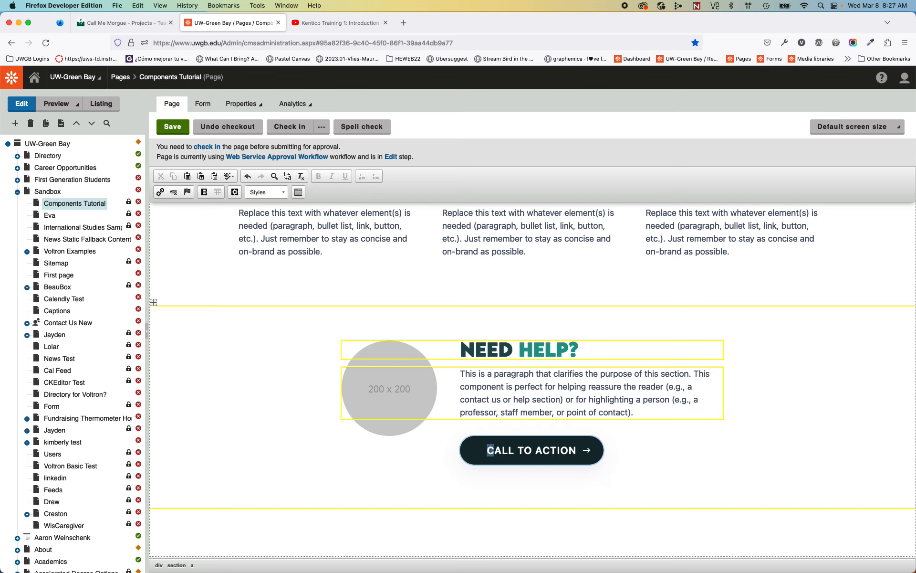
key("shift+Right")
key("shift+Right")
key("shift+Right")
key("shift+Right")
key("shift+Right")
key("shift+Right")
key("shift+Right")
key("shift+Right")
key("shift+Right")
key("shift+Right")
key("shift+Right")
key("shift+Right")
key("shift+Right")
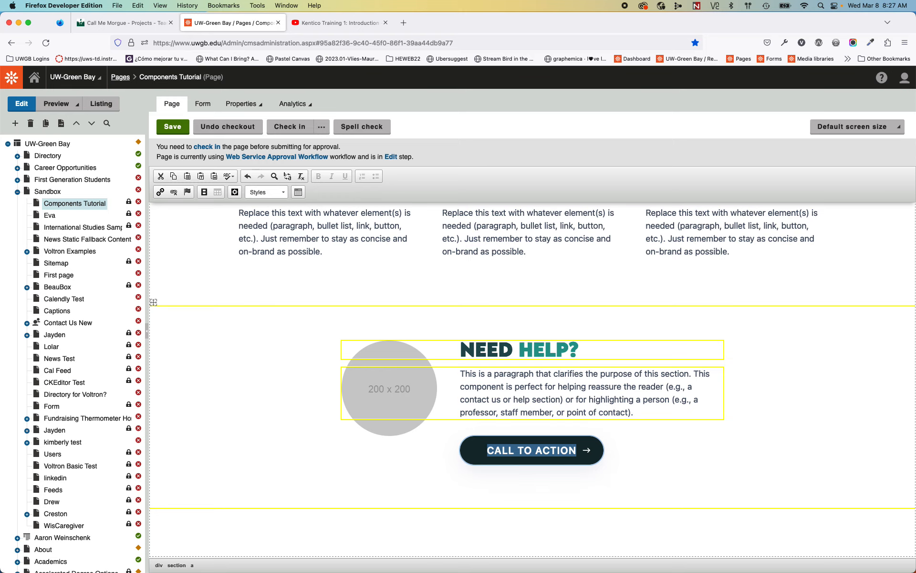
type("CONTACT US")
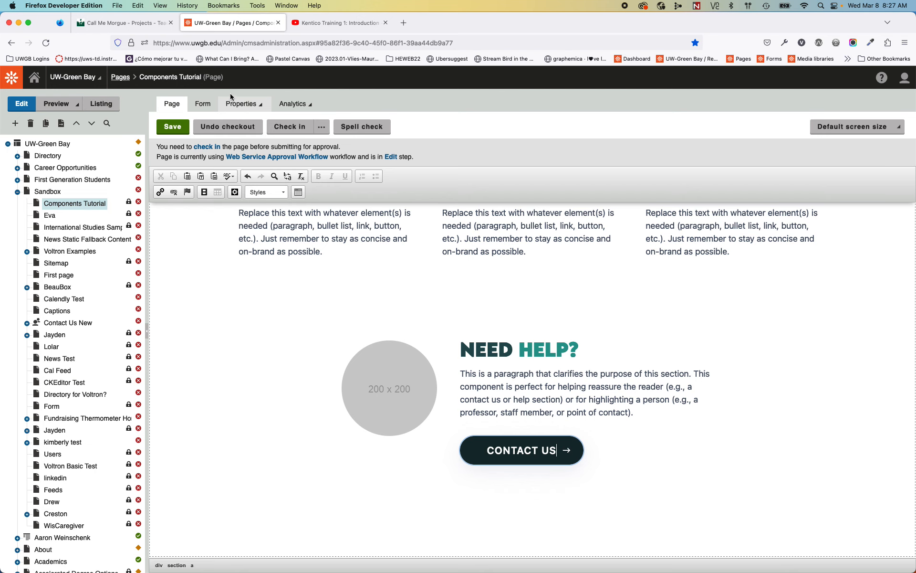
Step: Save the Components Tutorial page, review it from the footer up to the header, and check it in
left_click(172, 126)
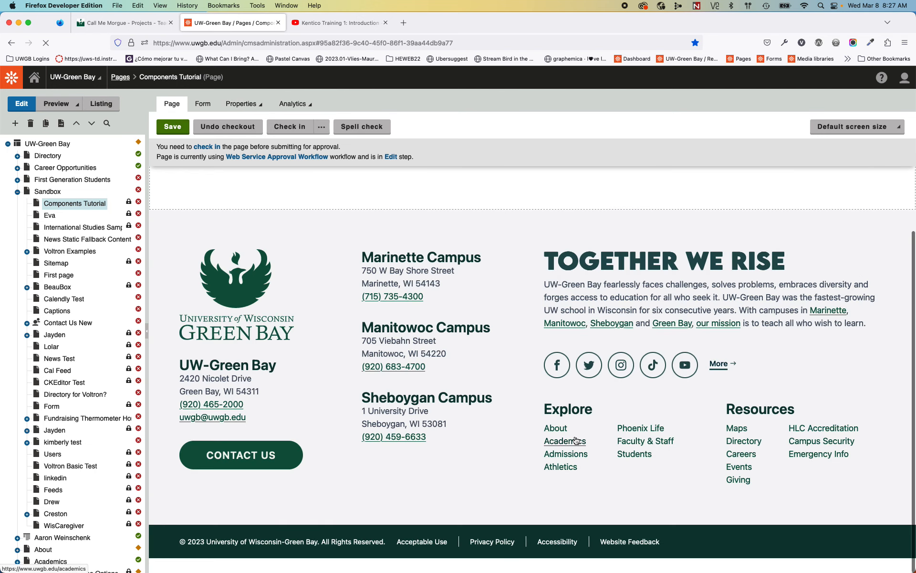
scroll(577, 439, "down", 12)
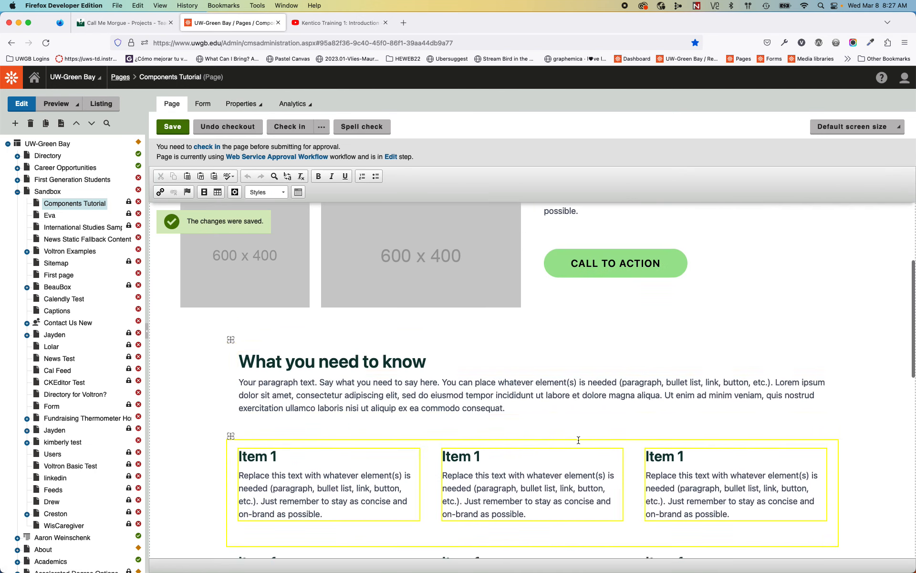
scroll(577, 440, "up", 7)
scroll(577, 441, "up", 15)
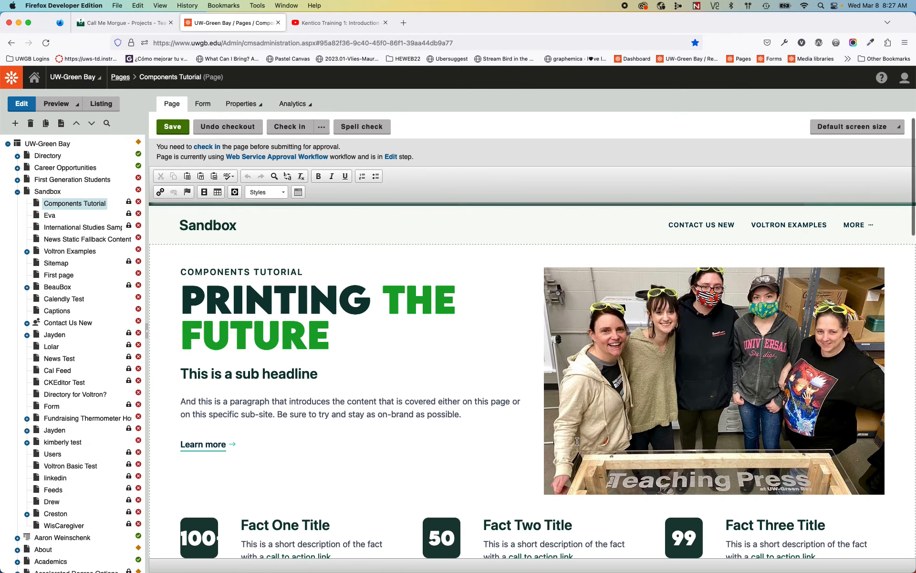
left_click(298, 130)
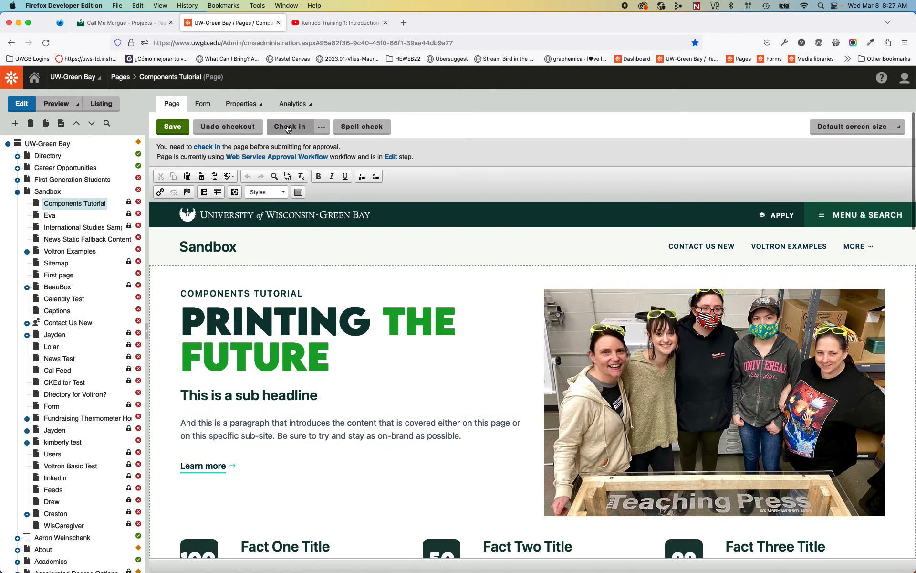